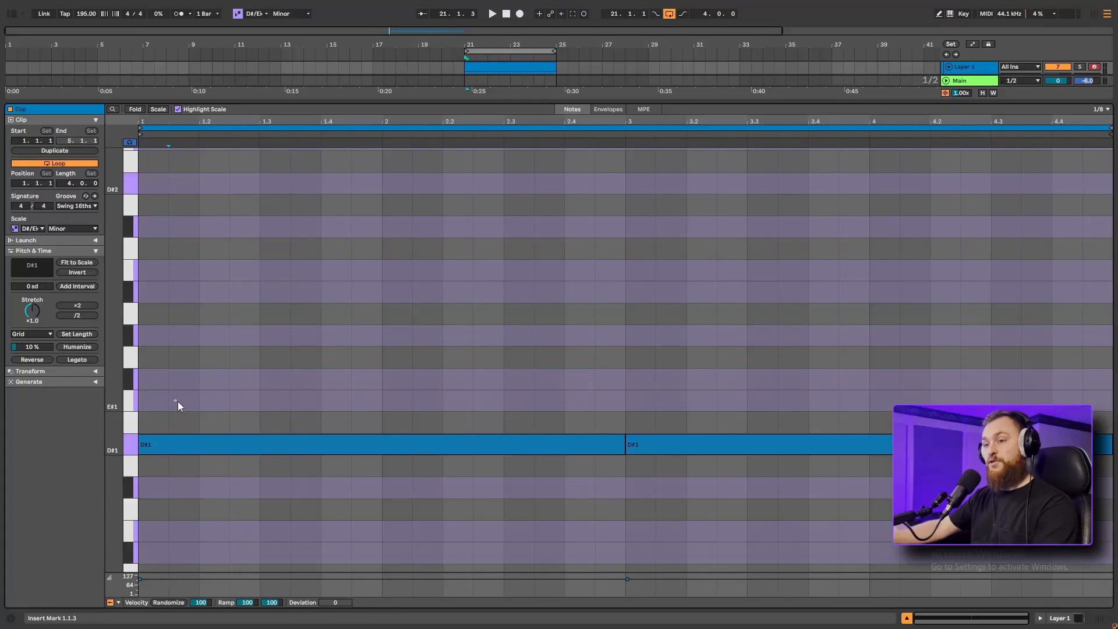
Step: Copy the two D#1 notes up to F#1 and A#1, and play back the stacked chord
{"action": "left_click_drag", "start_coordinate": [177, 402], "coordinate": [756, 493]}
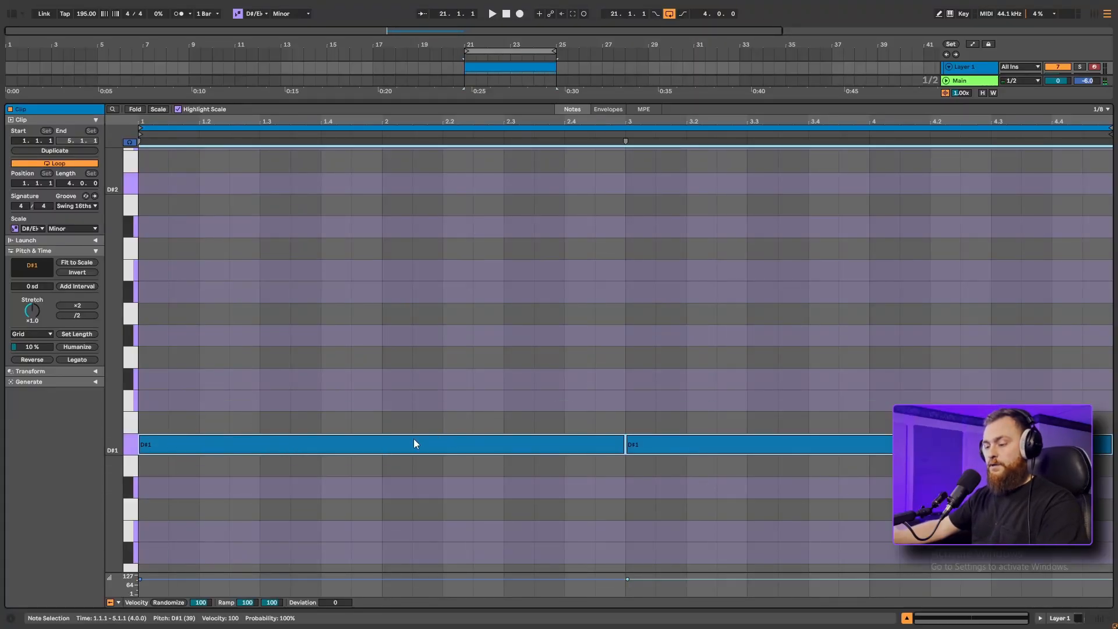
{"action": "left_click_drag", "start_coordinate": [368, 445], "coordinate": [358, 302]}
{"action": "key", "text": "space"}
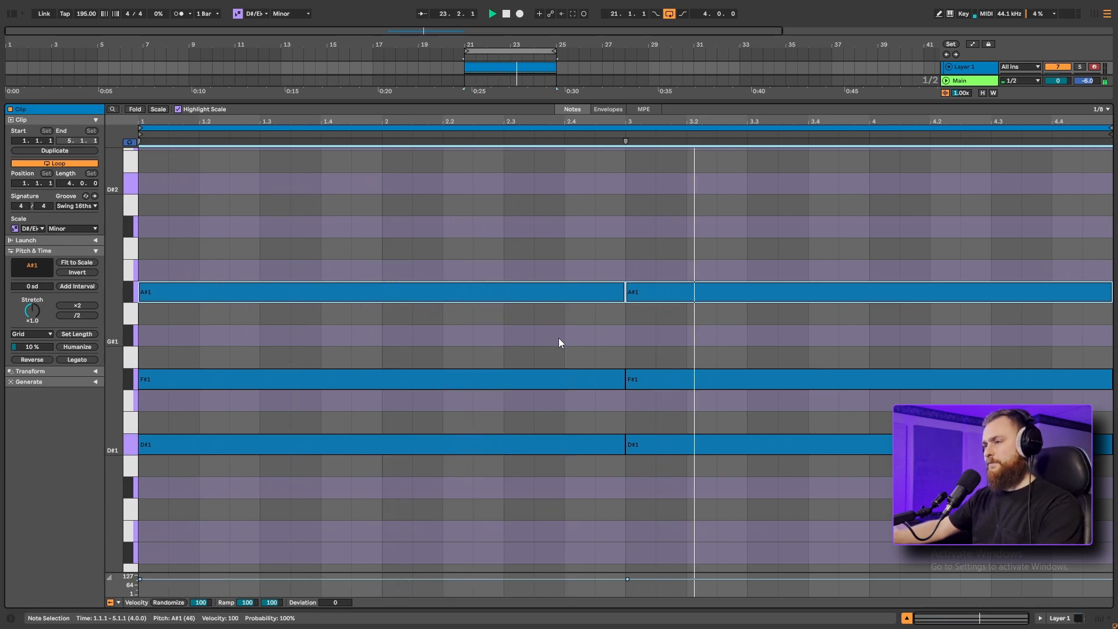
{"action": "key", "text": "space"}
{"action": "left_click", "coordinate": [493, 356]}
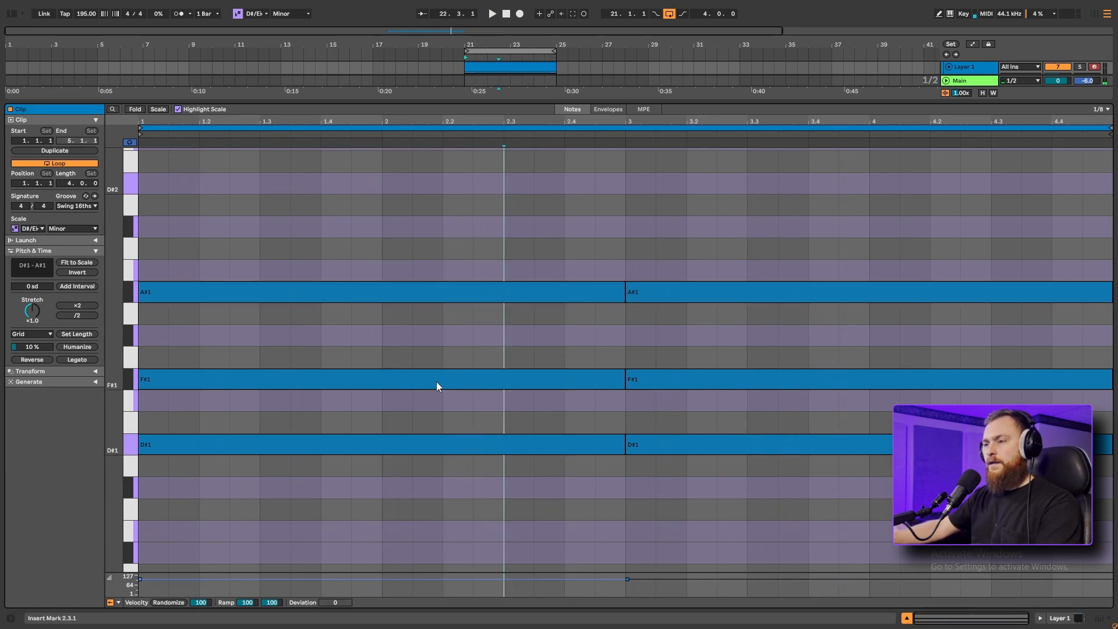
Step: Delete both F#1 notes from the chord and play it back
{"action": "left_click", "coordinate": [419, 375]}
{"action": "left_click", "coordinate": [689, 375], "text": "shift"}
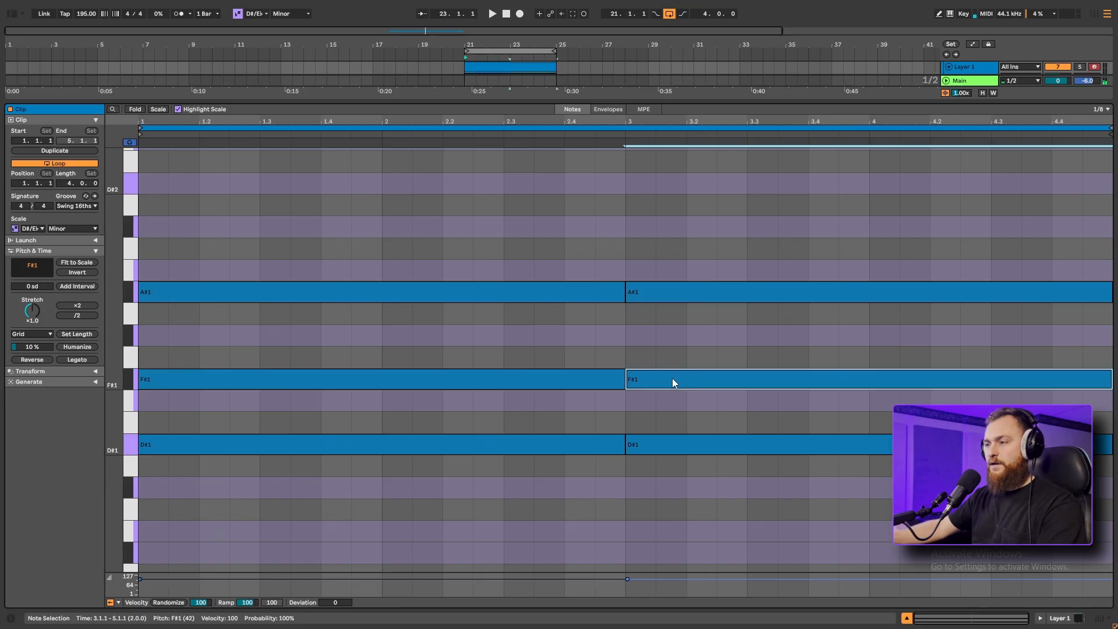
{"action": "key", "text": "Delete"}
{"action": "key", "text": "space"}
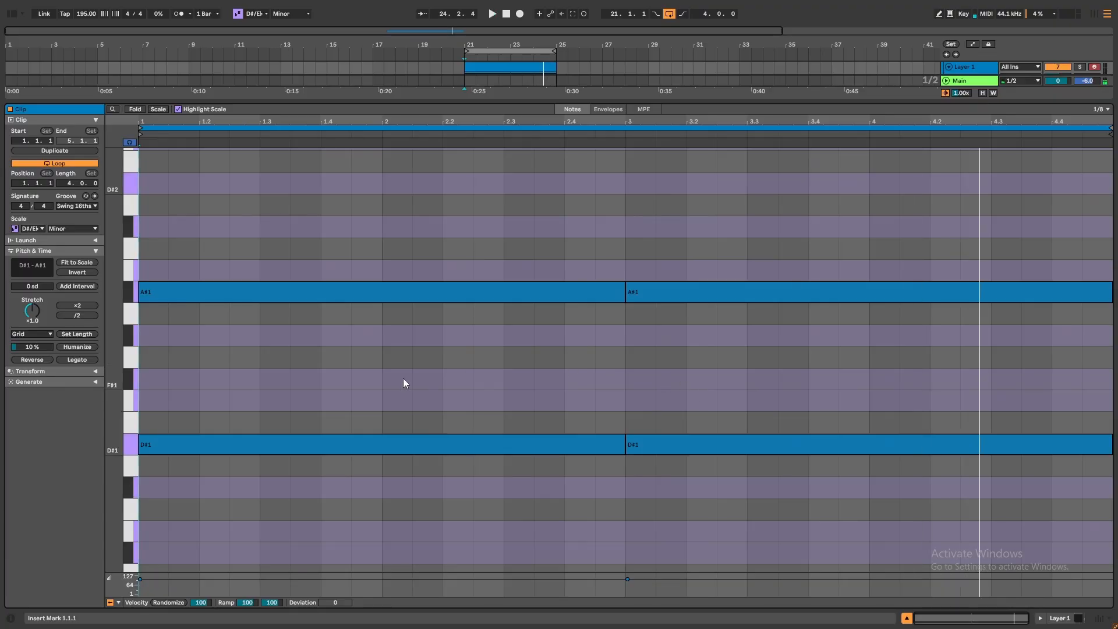
Step: Copy the two D#1 notes one octave down to D#0 and play back the chord
{"action": "scroll", "coordinate": [372, 386], "scroll_direction": "down", "scroll_amount": 5}
{"action": "left_click_drag", "start_coordinate": [185, 286], "coordinate": [766, 338]}
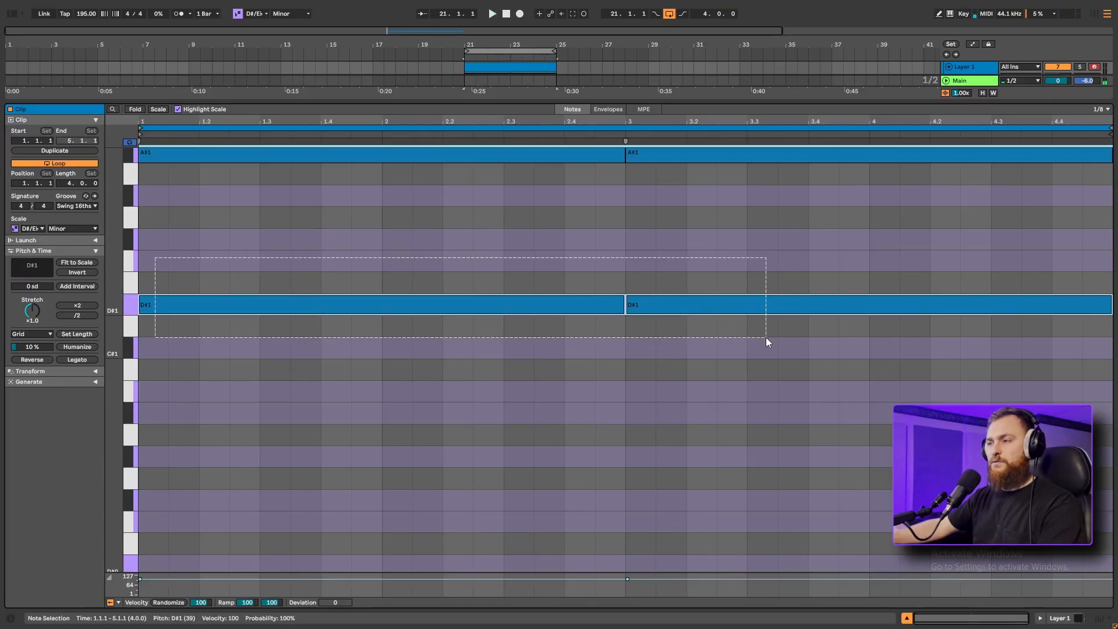
{"action": "left_click_drag", "start_coordinate": [275, 304], "coordinate": [267, 558]}
{"action": "key", "text": "space"}
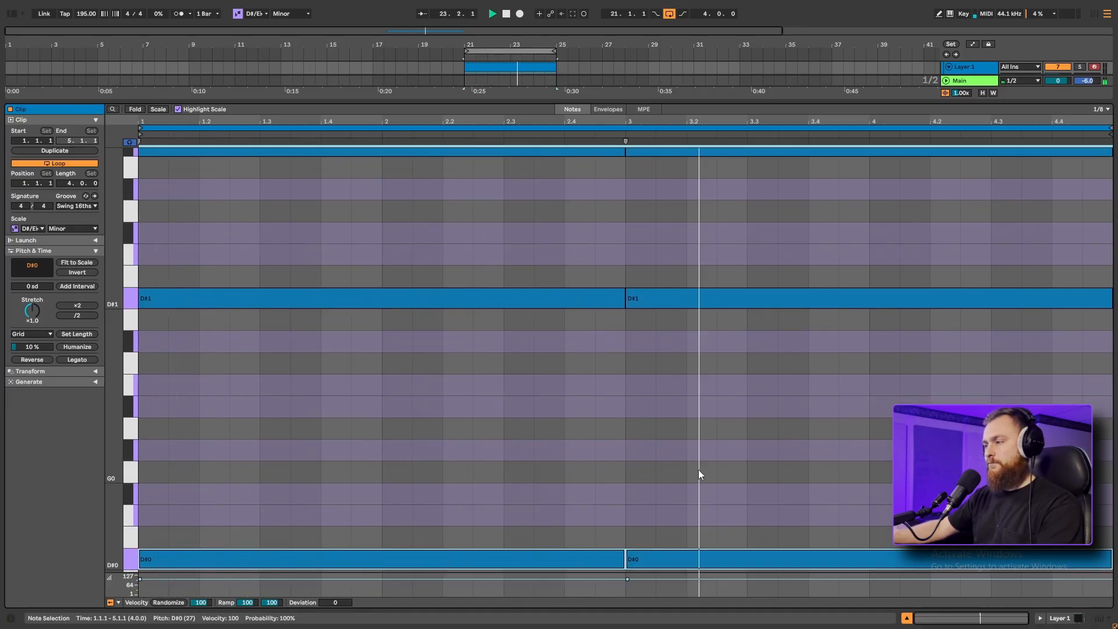
{"action": "key", "text": "space"}
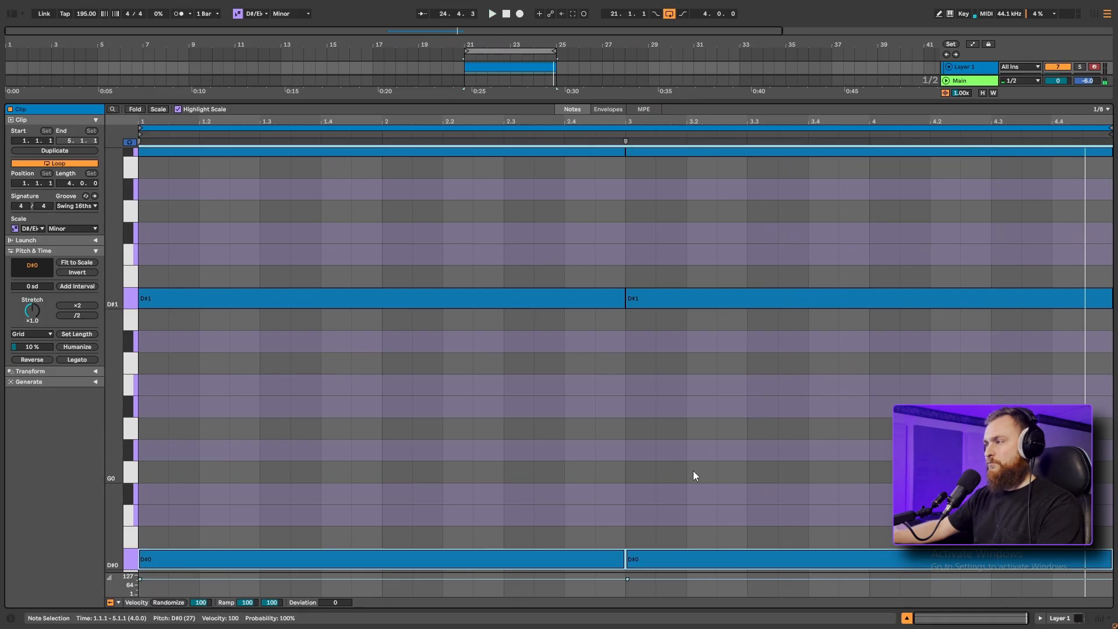
Step: Copy the two D#1 notes one octave up to D#2 and play back the chord
{"action": "scroll", "coordinate": [693, 471], "scroll_direction": "up", "scroll_amount": 5}
{"action": "left_click_drag", "start_coordinate": [165, 388], "coordinate": [736, 463]}
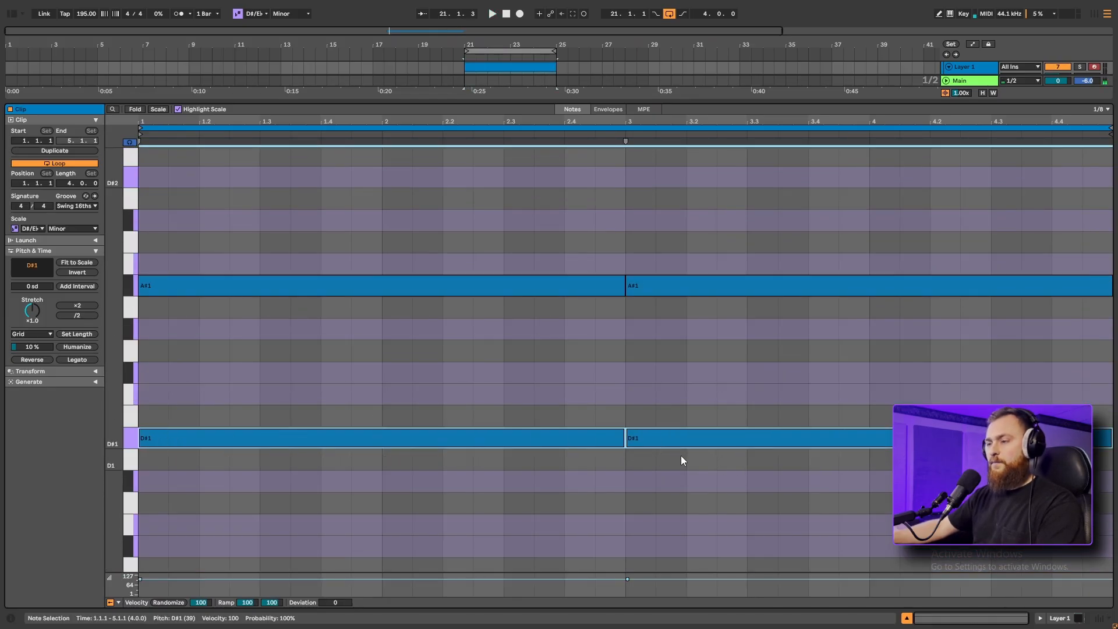
{"action": "left_click_drag", "start_coordinate": [383, 438], "coordinate": [389, 178]}
{"action": "key", "text": "space"}
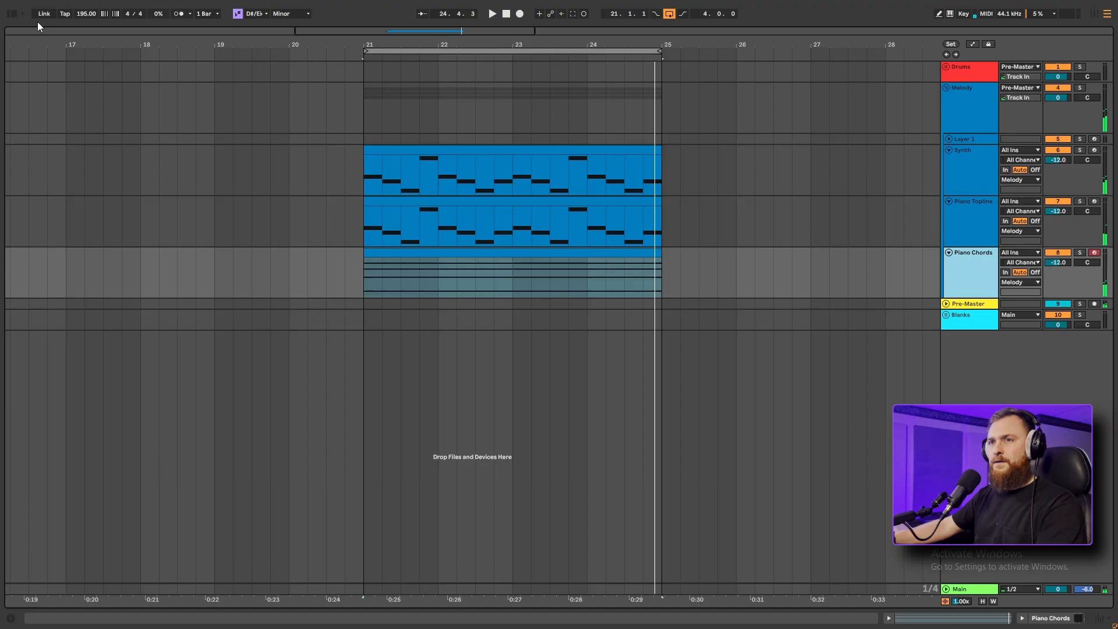
Step: Show the browser and search the plug-ins for "kom"
{"action": "left_click", "coordinate": [11, 14]}
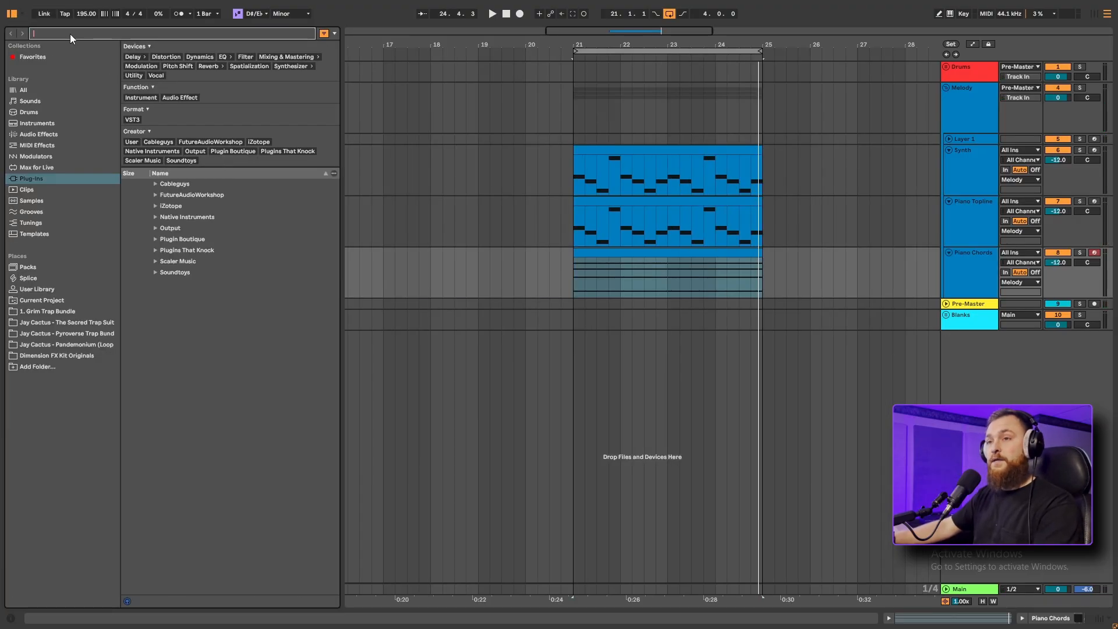
{"action": "left_click", "coordinate": [63, 33]}
{"action": "type", "text": "kom"}
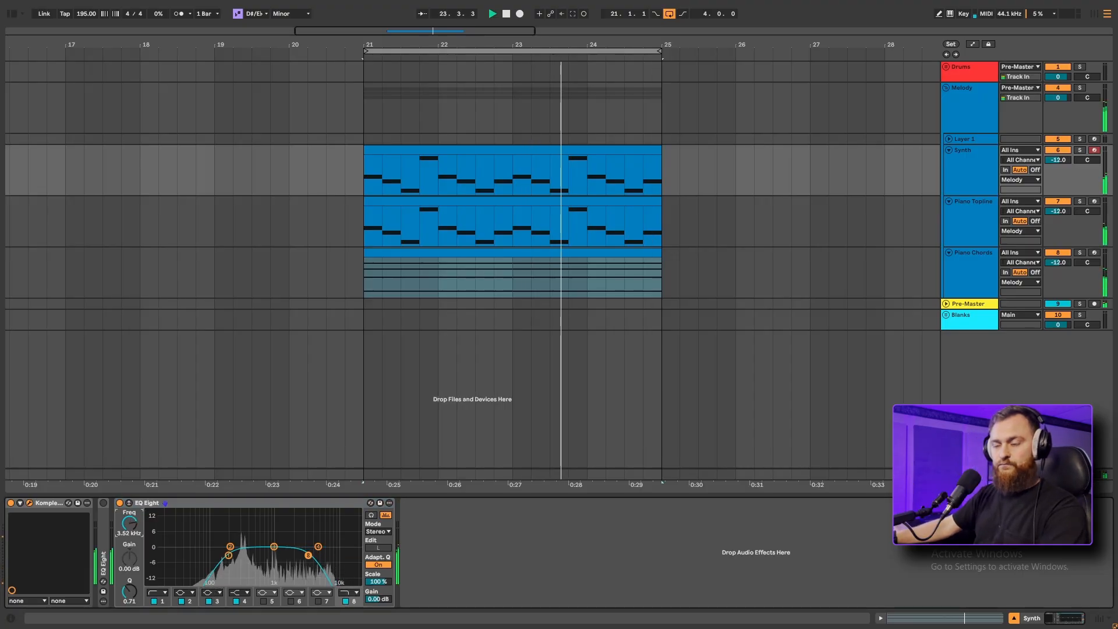
Step: Lower the high-cut frequency of the Synth track's EQ Eight to 1.91 kHz
{"action": "left_click_drag", "start_coordinate": [308, 555], "coordinate": [298, 555]}
{"action": "left_click_drag", "start_coordinate": [181, 414], "coordinate": [180, 404]}
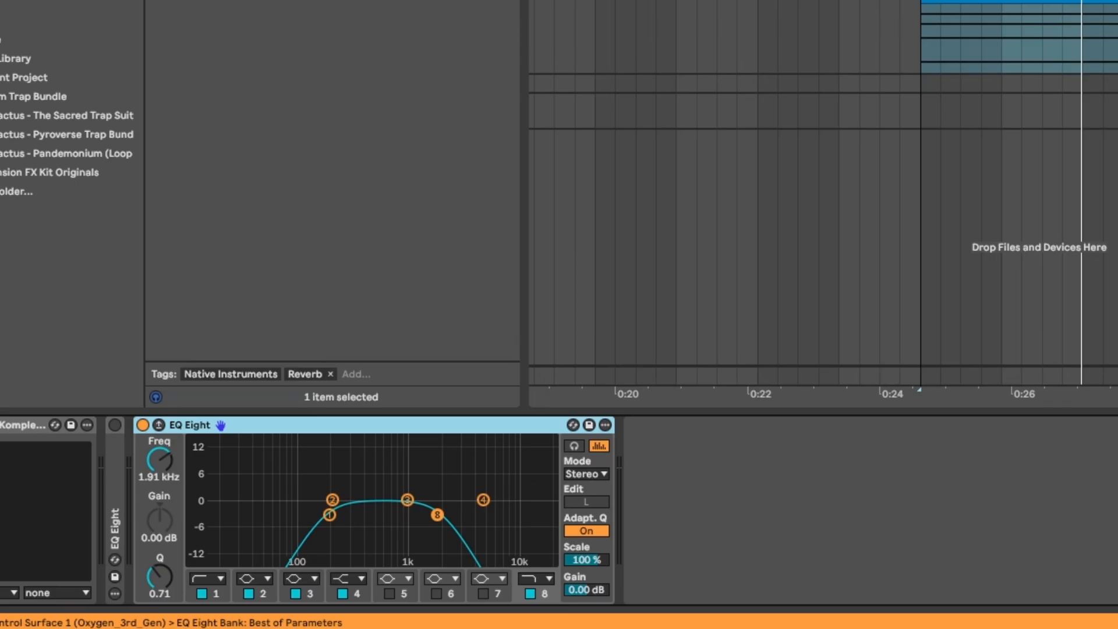
Step: Add the Raum reverb to the Synth track and increase its Size
{"action": "left_click_drag", "start_coordinate": [196, 158], "coordinate": [201, 160]}
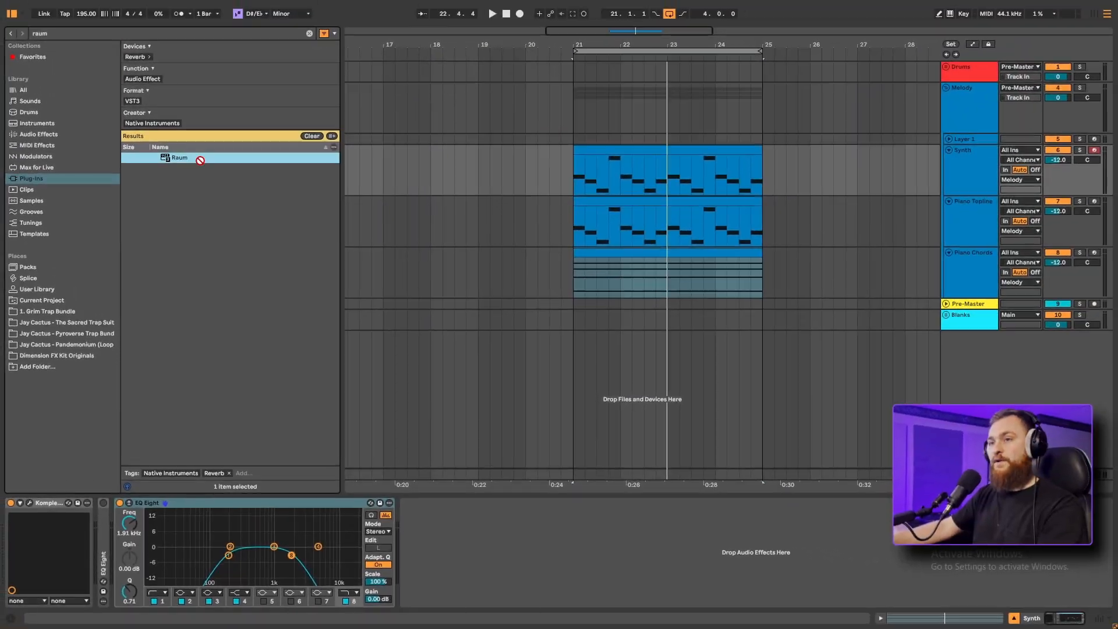
{"action": "left_click_drag", "start_coordinate": [630, 173], "coordinate": [636, 170]}
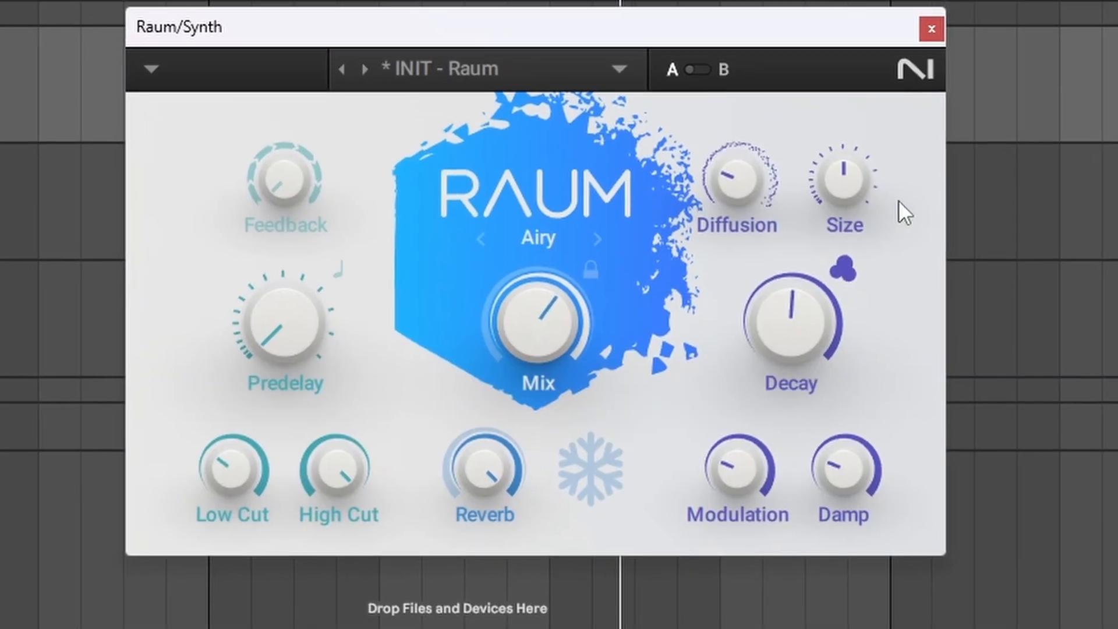
{"action": "left_click_drag", "start_coordinate": [836, 187], "coordinate": [836, 166]}
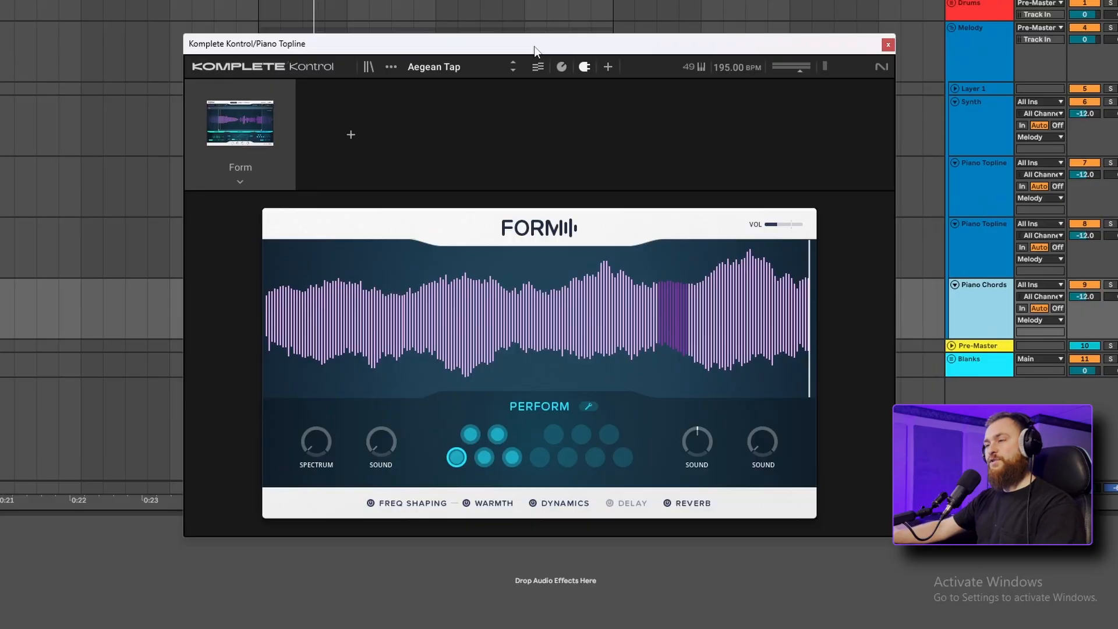
Step: Play back the Piano Topline layer with the Aegean Tap preset
{"action": "key", "text": "space"}
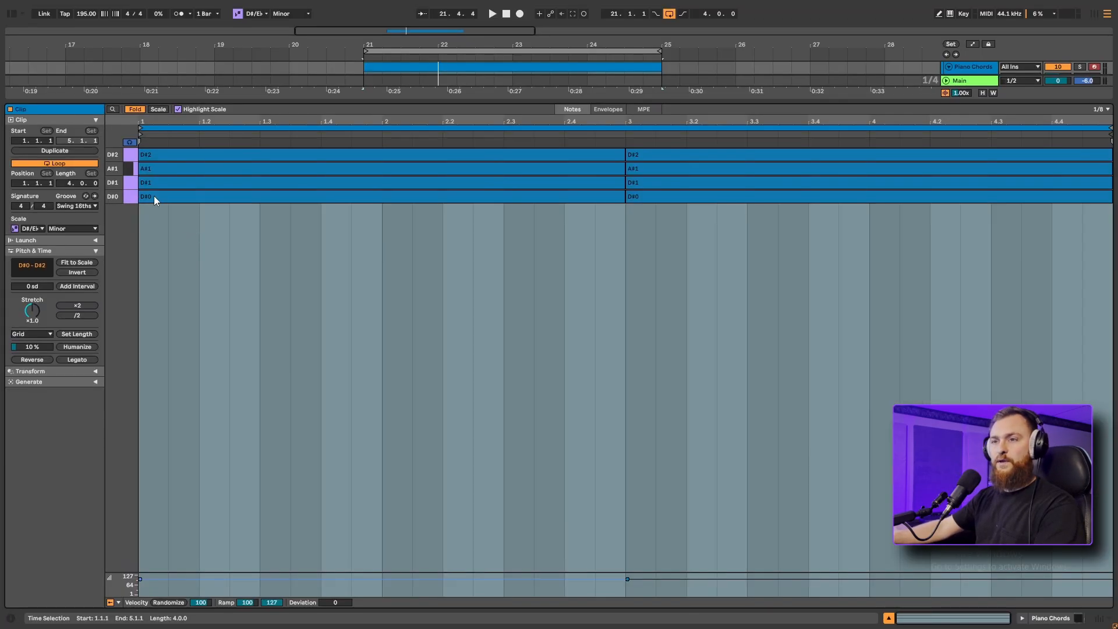
Step: Delete all D#0 and D#2 notes from the duplicated Piano Chords clip, keeping A#1 and D#1
{"action": "double_click", "coordinate": [154, 196]}
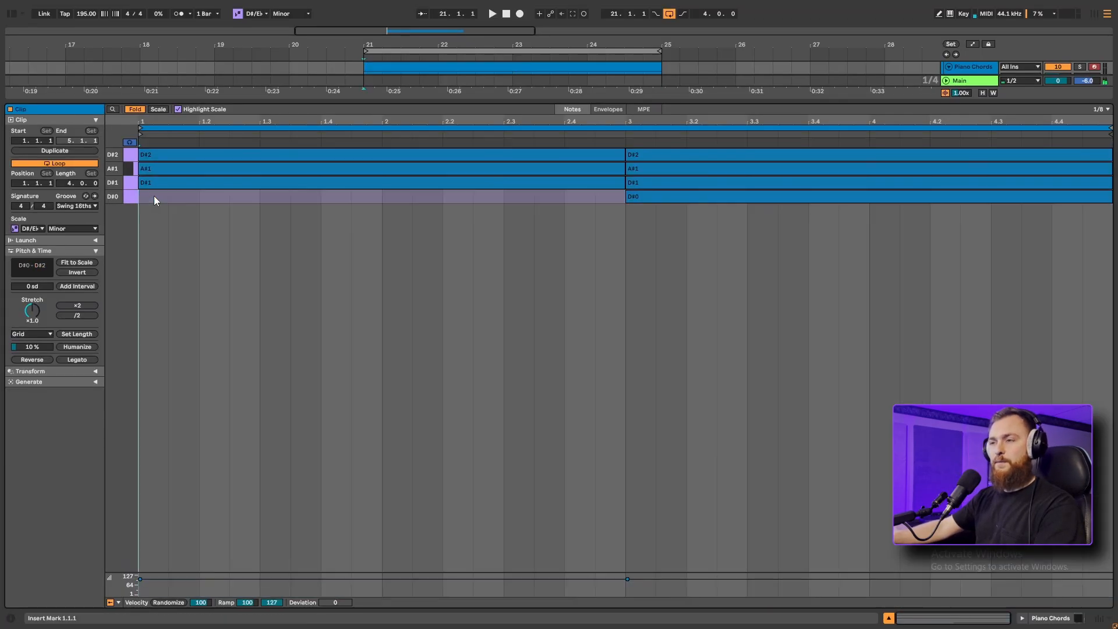
{"action": "double_click", "coordinate": [639, 198]}
{"action": "double_click", "coordinate": [214, 152]}
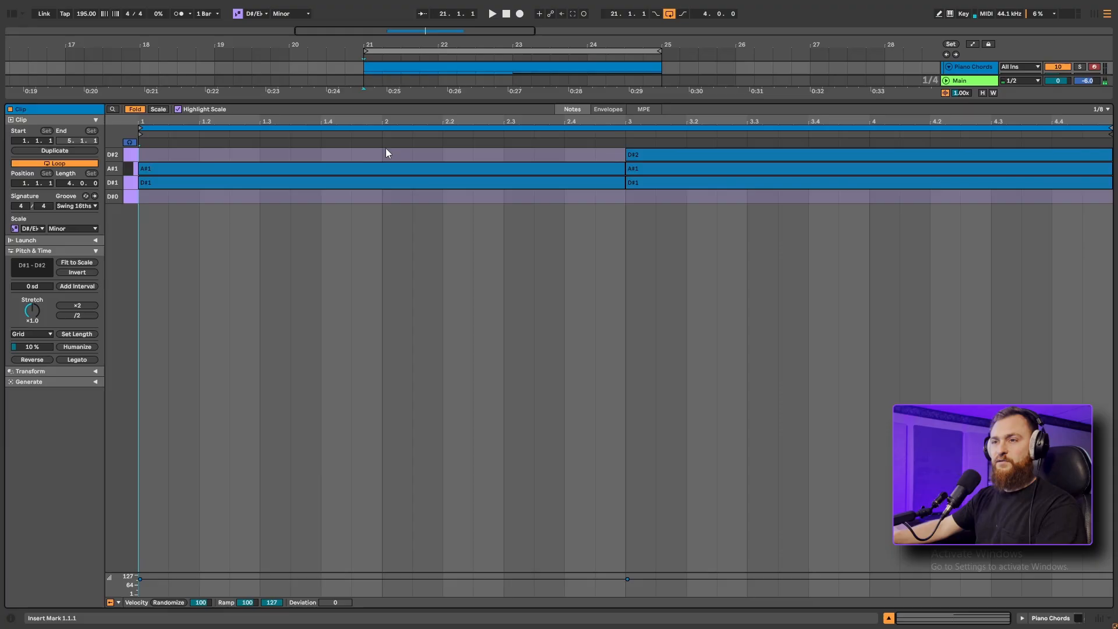
{"action": "double_click", "coordinate": [658, 155]}
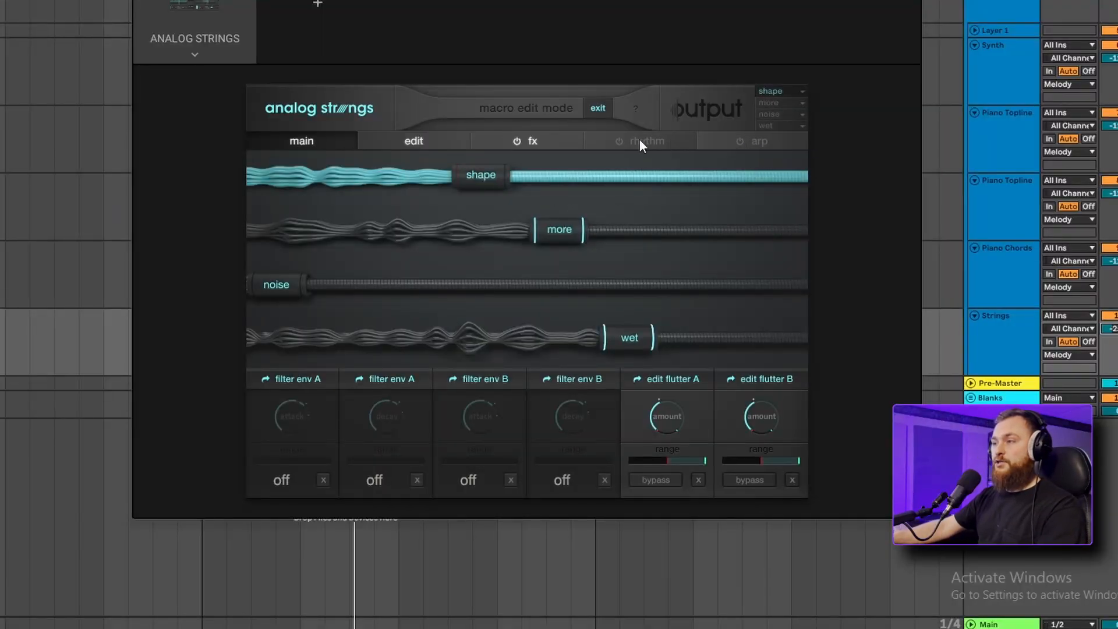
Step: Display the effects page of the Analog Strings instrument on the Strings track
{"action": "left_click", "coordinate": [527, 141]}
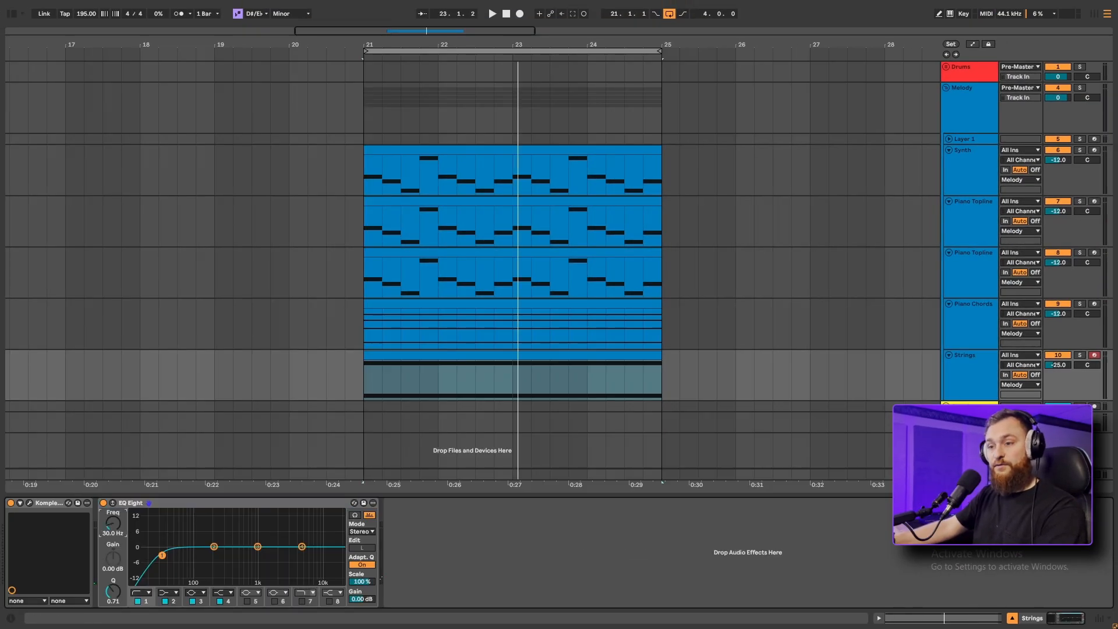
Step: On the Strings track's EQ Eight, set the low cut to 306 Hz and boost a high shelf by 2.85 dB at 6.39 kHz
{"action": "key", "text": "space"}
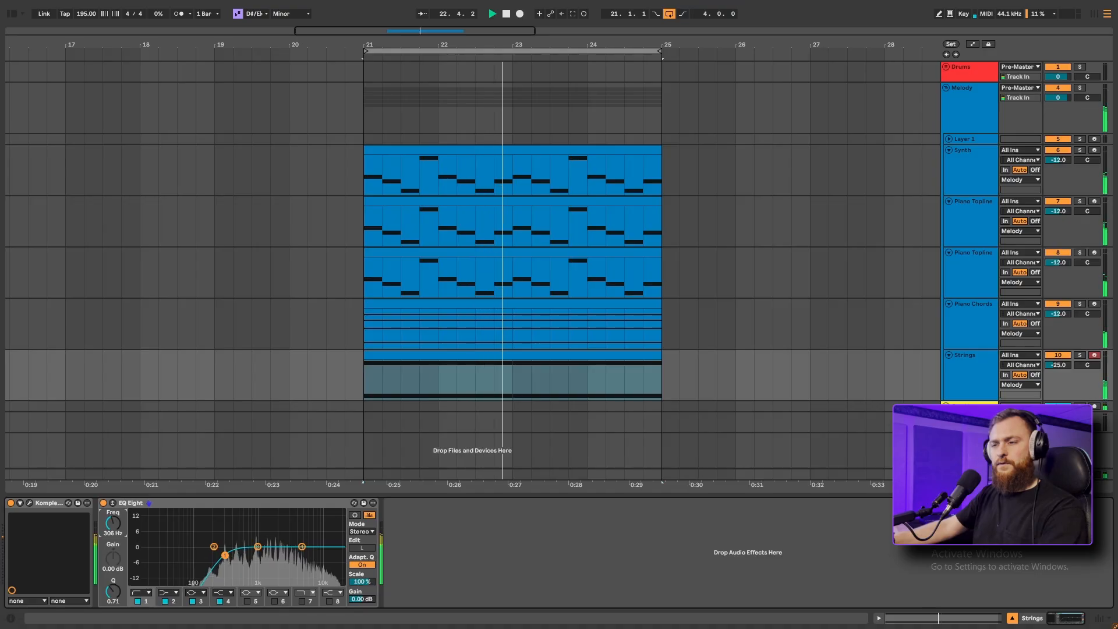
{"action": "left_click", "coordinate": [330, 601]}
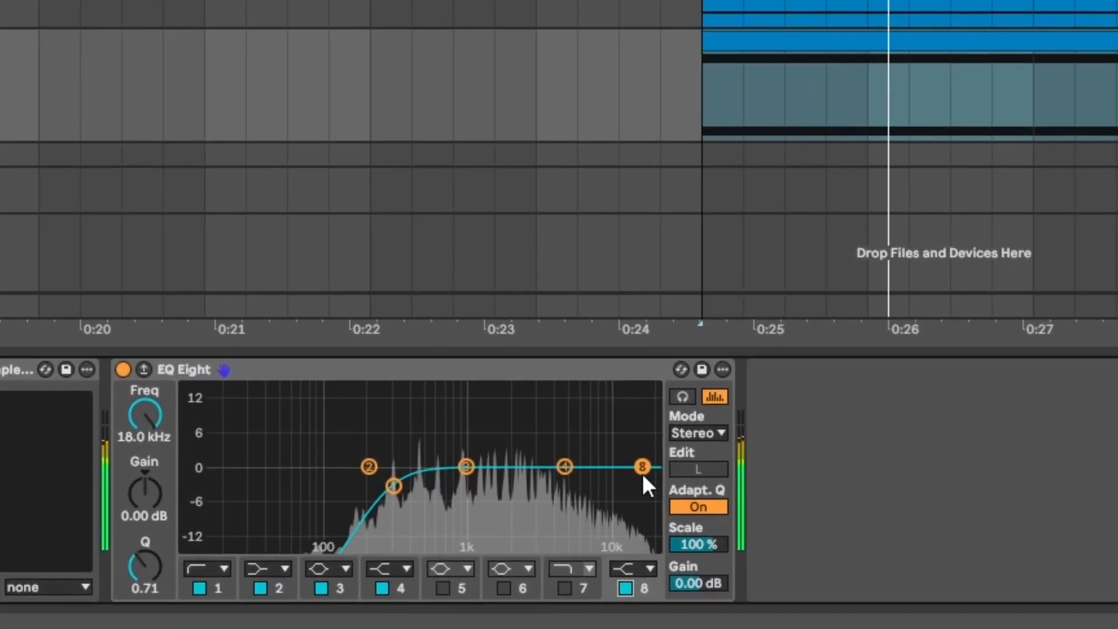
{"action": "left_click_drag", "start_coordinate": [642, 466], "coordinate": [577, 452]}
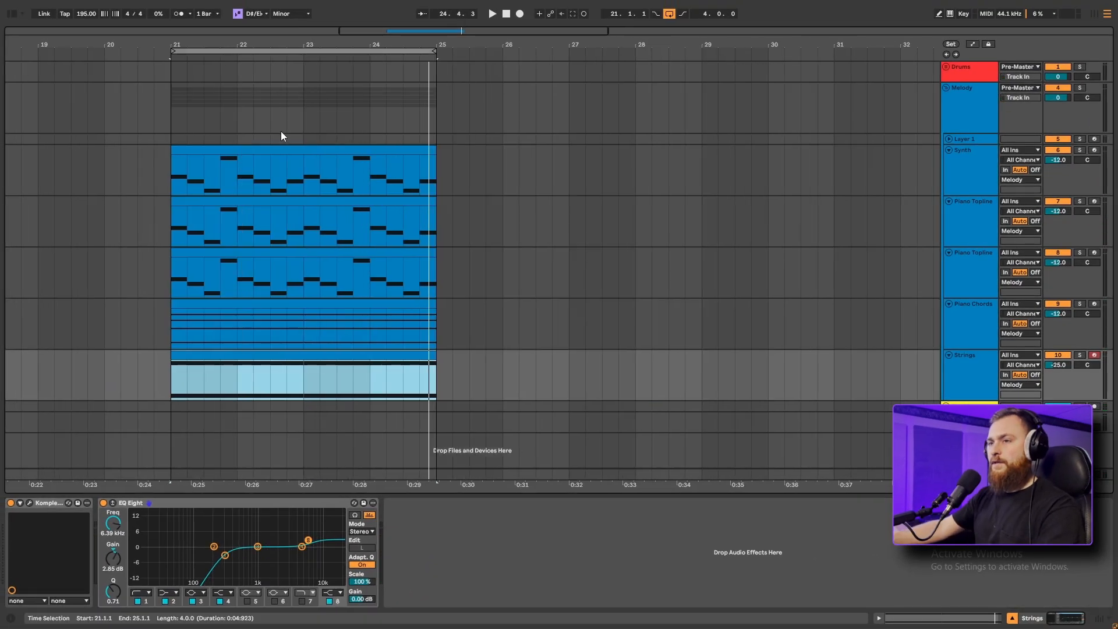
Step: Duplicate all five melody layers into the four bars from bar 25 and remove the Strings clip from the first four bars
{"action": "left_click", "coordinate": [184, 123]}
{"action": "left_click", "coordinate": [207, 175]}
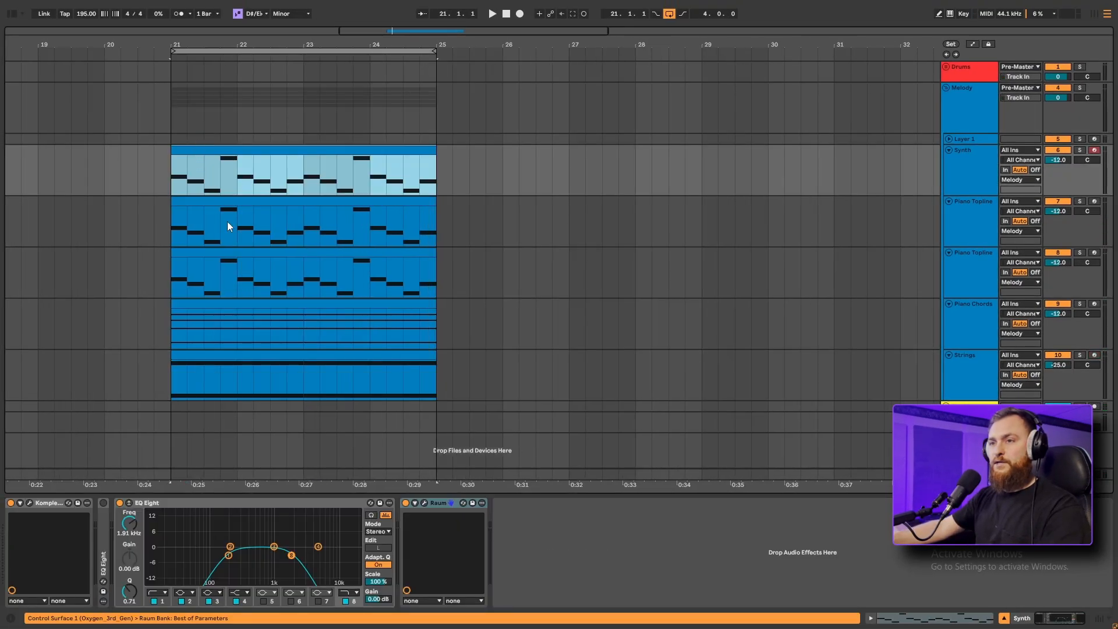
{"action": "left_click", "coordinate": [363, 354]}
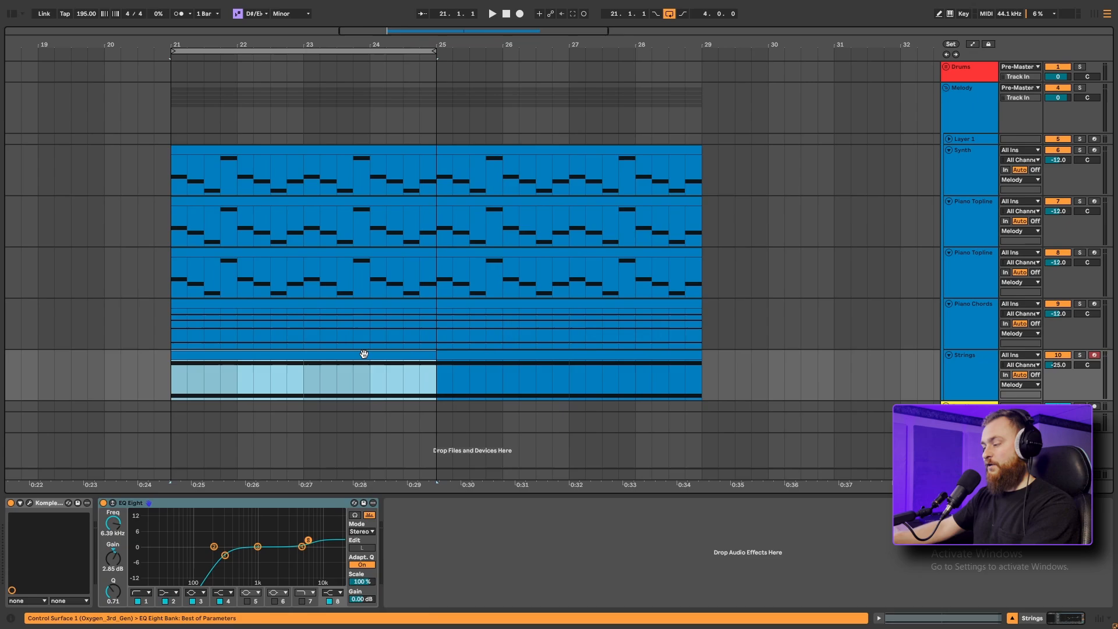
{"action": "left_click", "coordinate": [364, 354]}
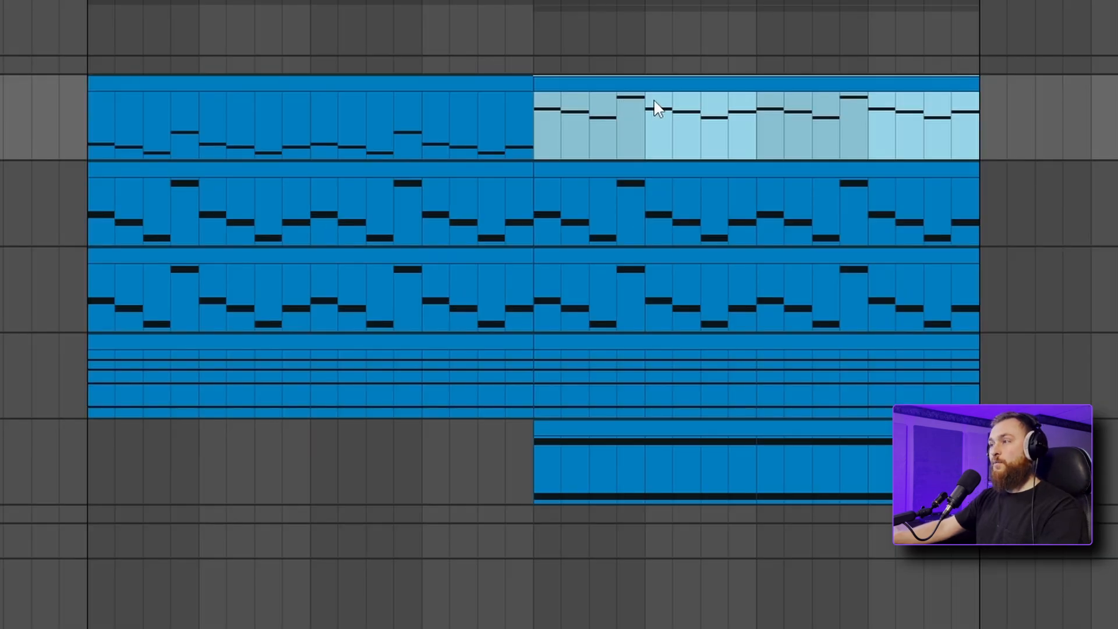
{"action": "key", "text": "space"}
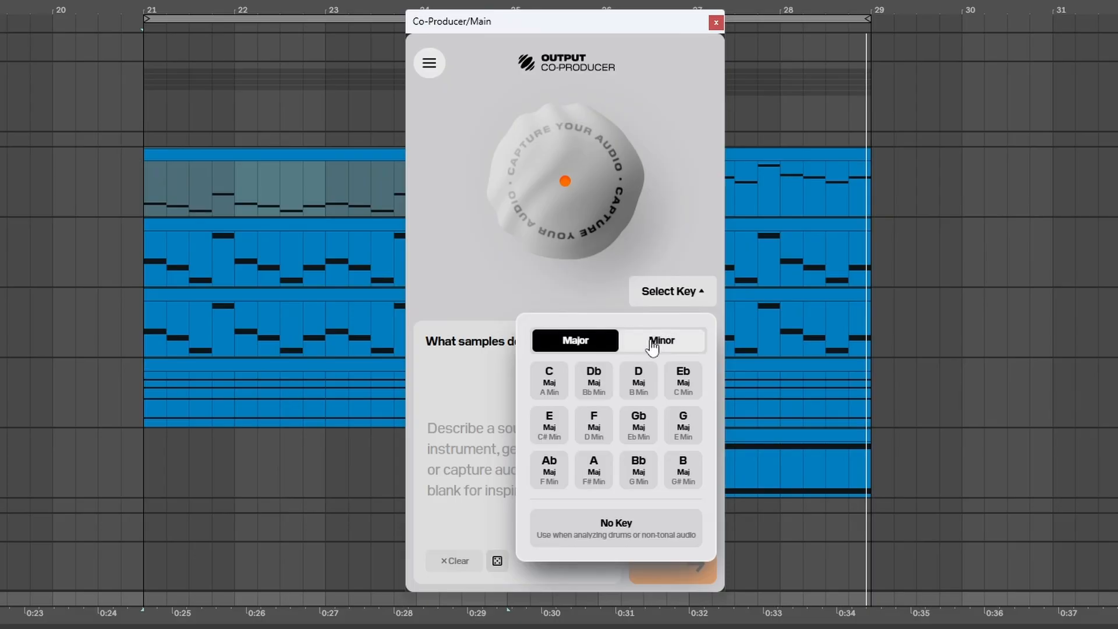
Step: Set the key in Co-Producer to Eb Minor
{"action": "left_click", "coordinate": [542, 286]}
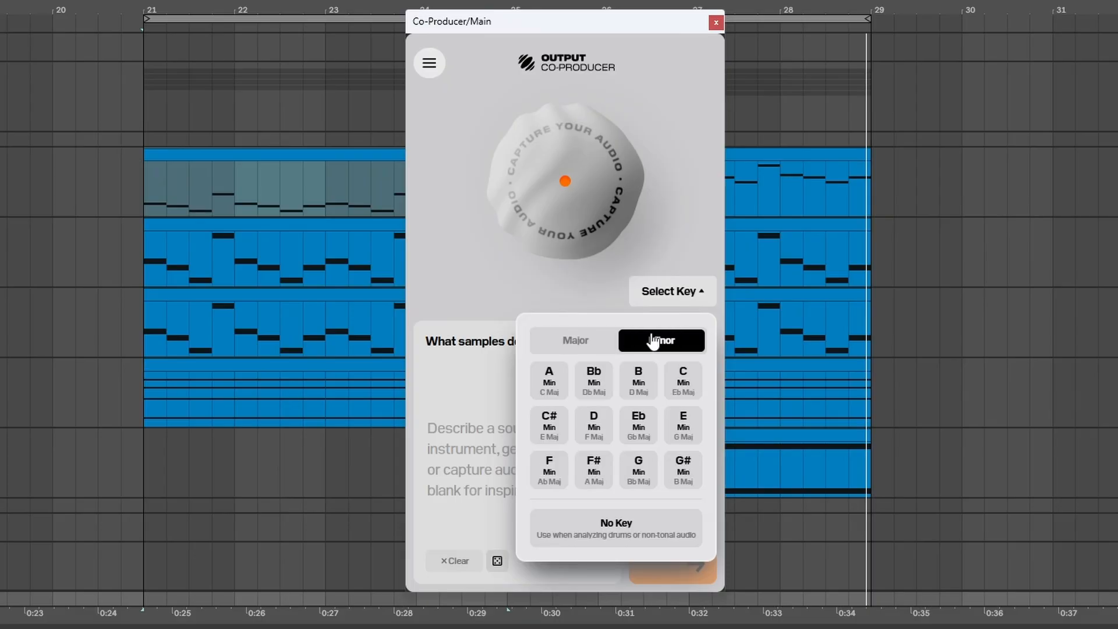
{"action": "left_click", "coordinate": [640, 431]}
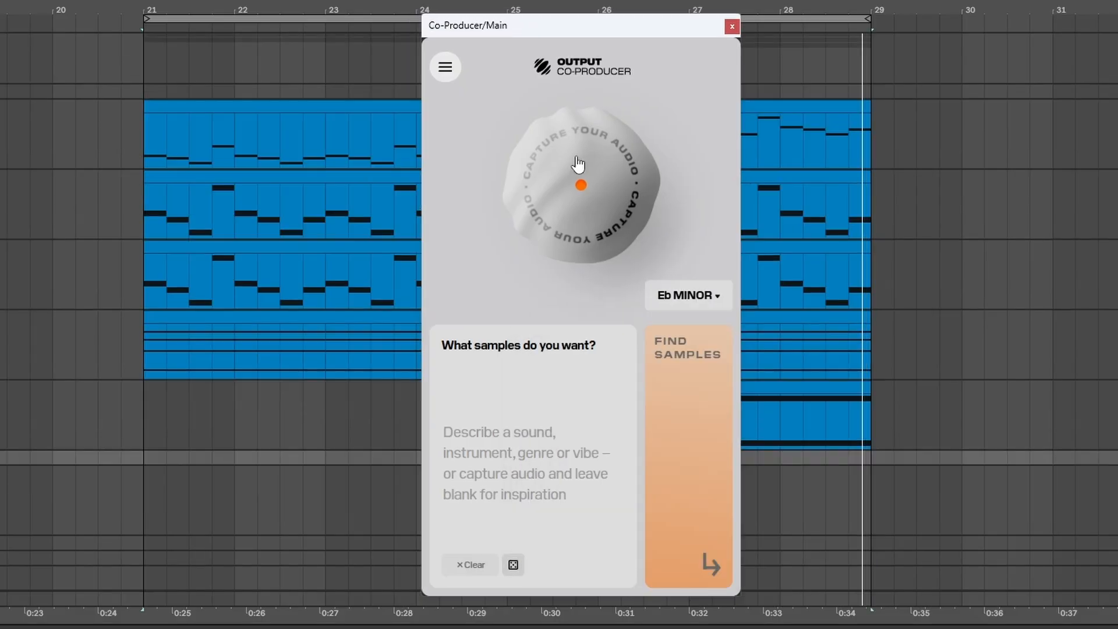
Step: Start a 4-bar audio capture in Co-Producer and play the arrangement for it
{"action": "left_click", "coordinate": [576, 175]}
{"action": "left_click", "coordinate": [277, 111]}
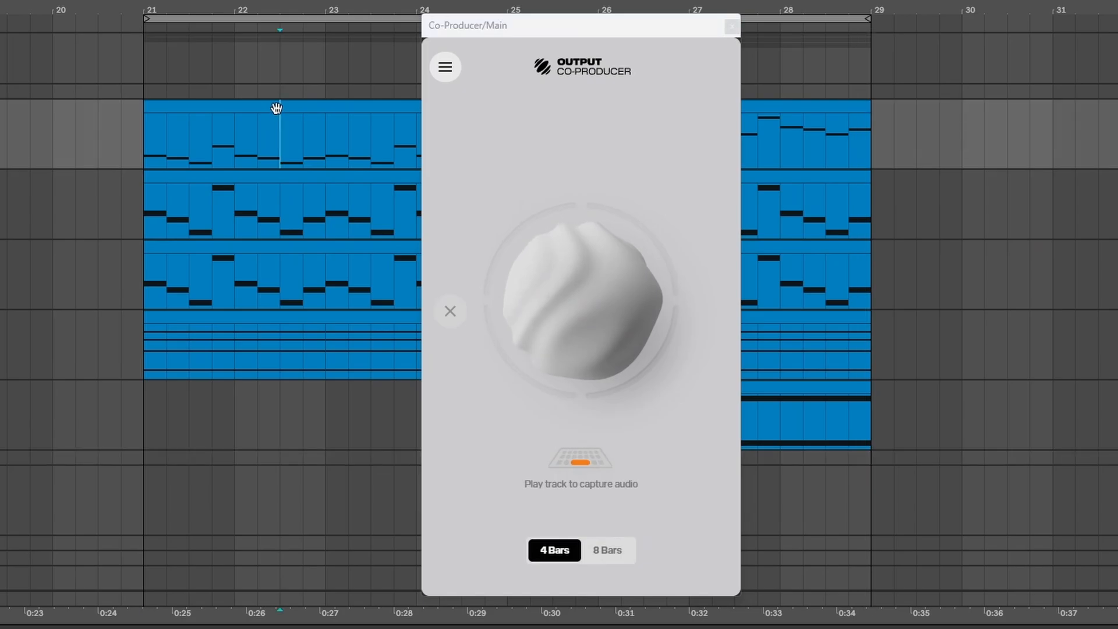
{"action": "key", "text": "space"}
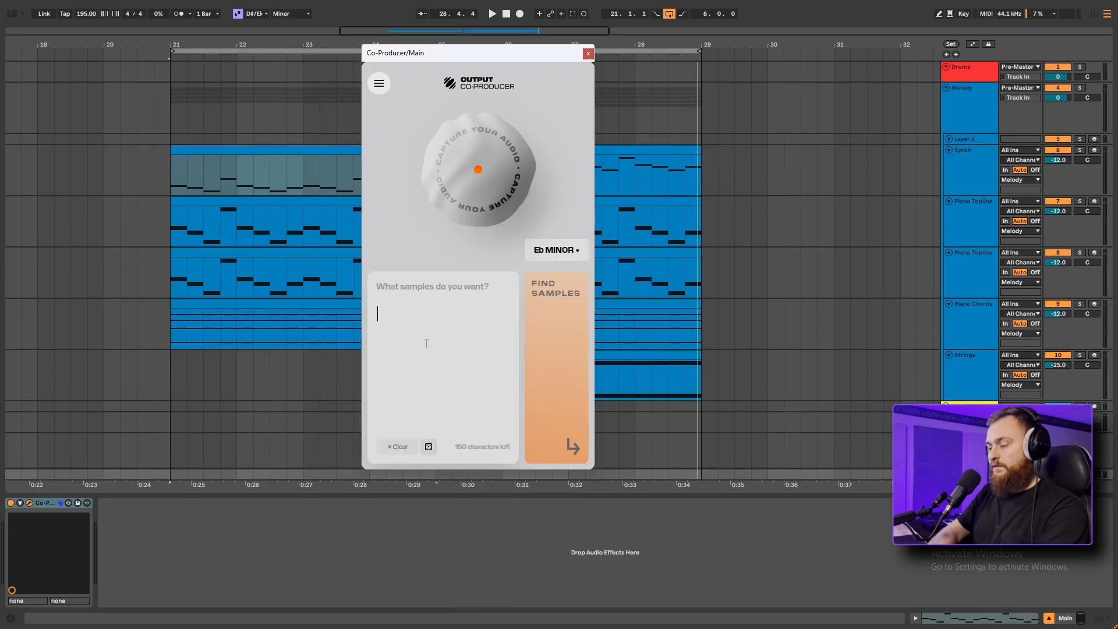
Step: Search Co-Producer for samples with the prompt "a gritty texture for underground trap"
{"action": "type", "text": "a gritty "}
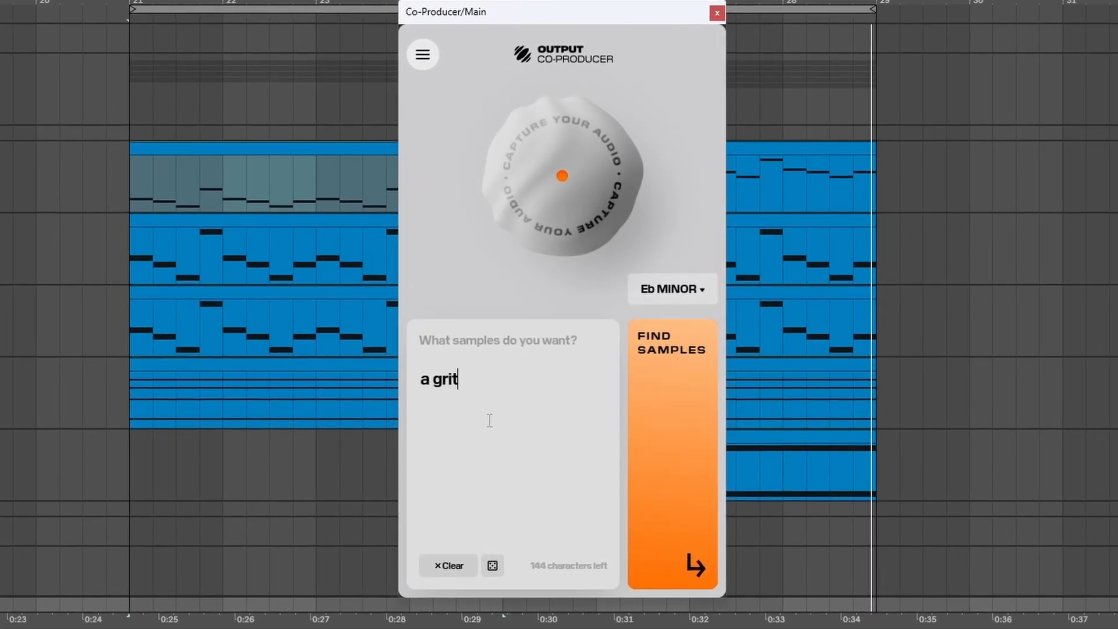
{"action": "type", "text": "texture"}
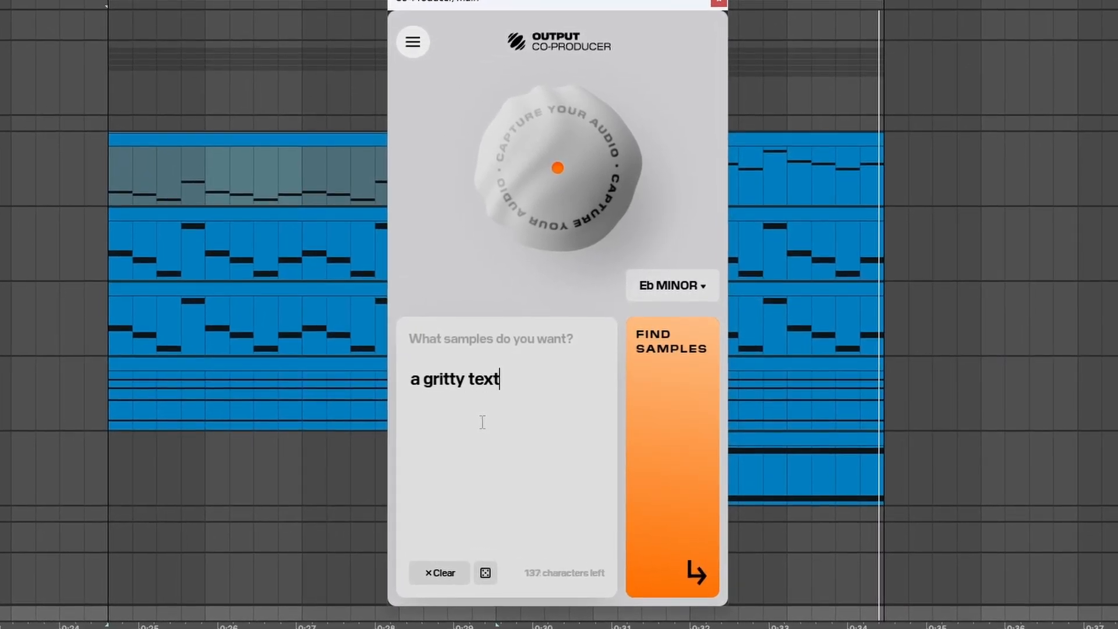
{"action": "type", "text": " for under"}
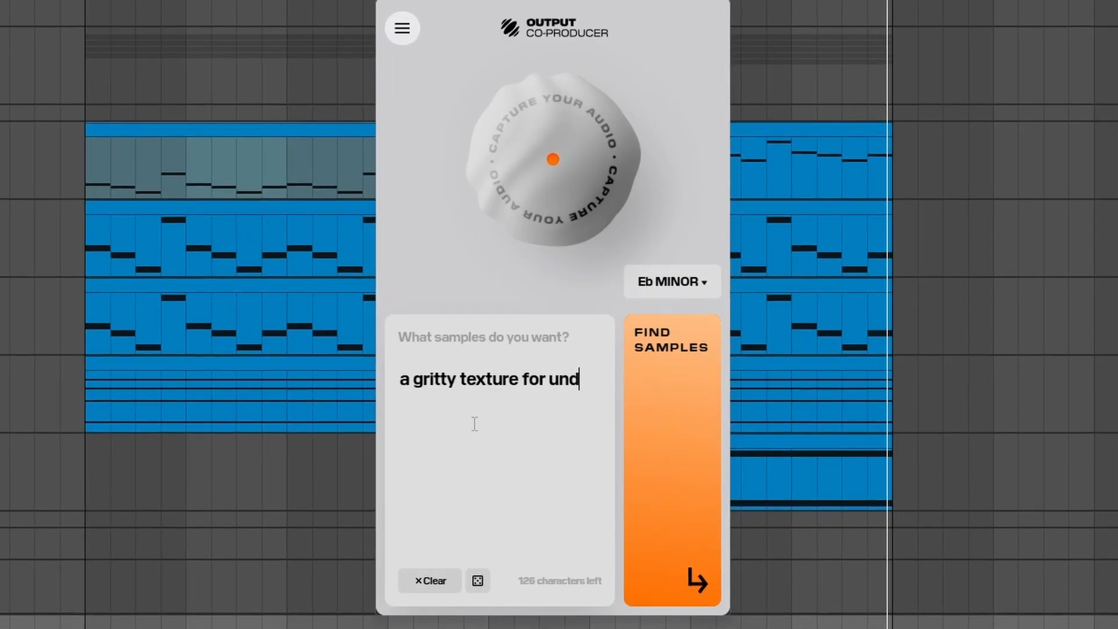
{"action": "type", "text": "ground t"}
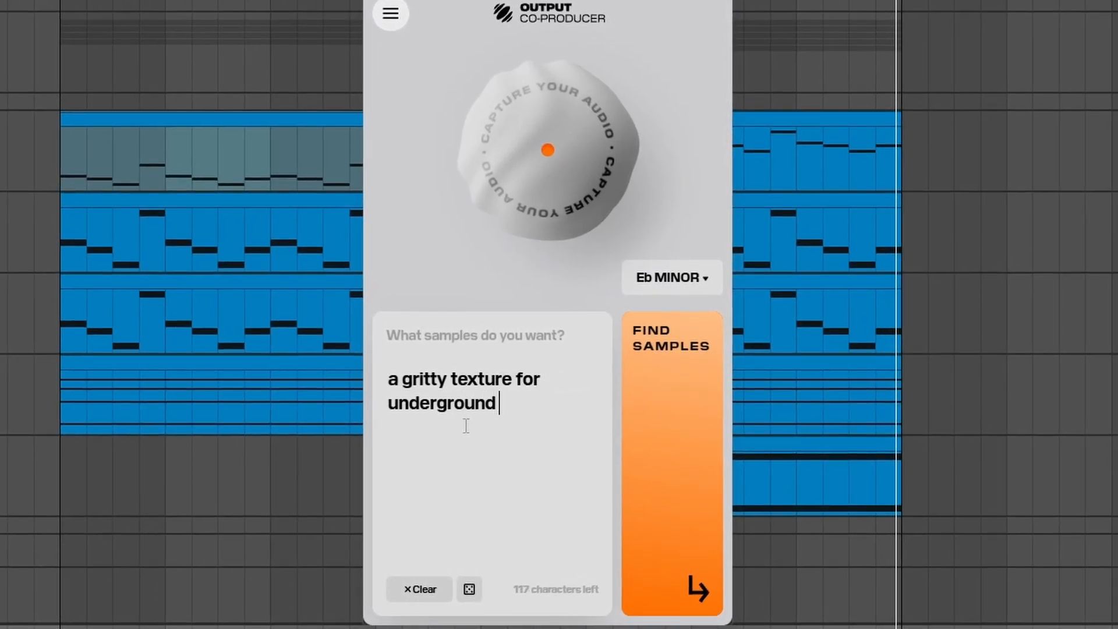
{"action": "type", "text": "rap"}
{"action": "key", "text": "Return"}
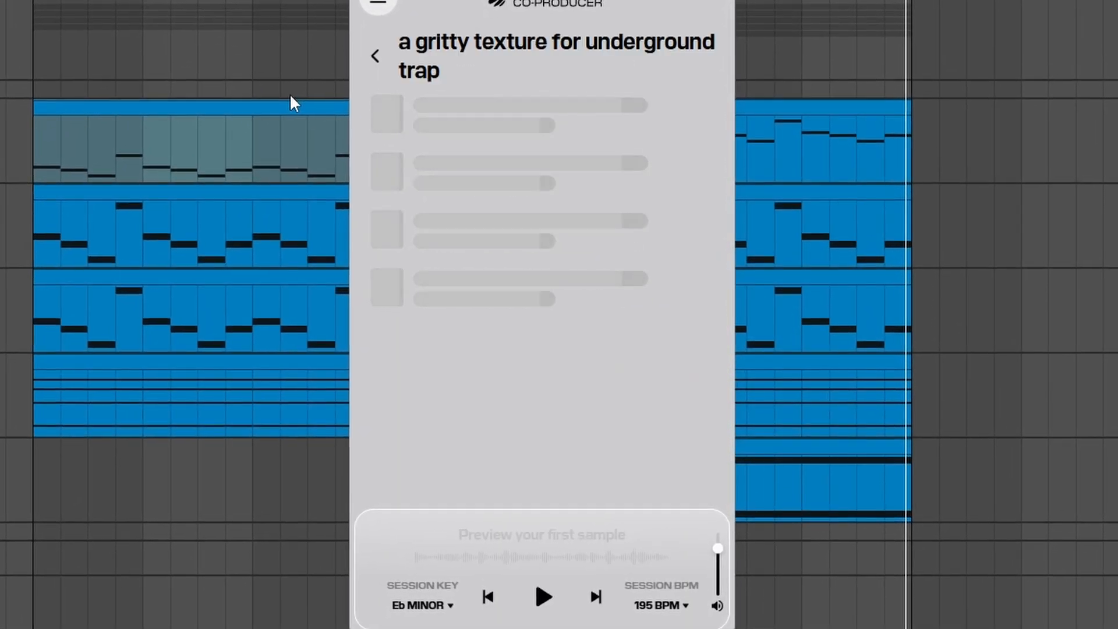
Step: Audition samples in the Co-Producer results, including Graphite Vox Pumped Trashy Chants 01 and Retrograde FX Energy Filler 02
{"action": "left_click", "coordinate": [676, 219]}
{"action": "left_click", "coordinate": [679, 276]}
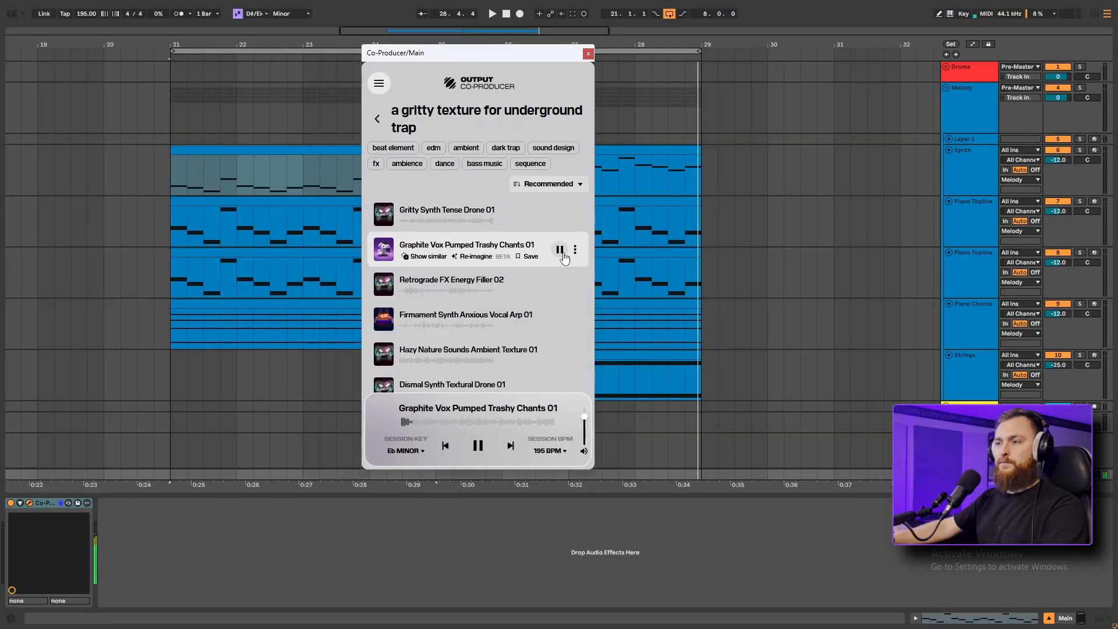
{"action": "left_click", "coordinate": [559, 284]}
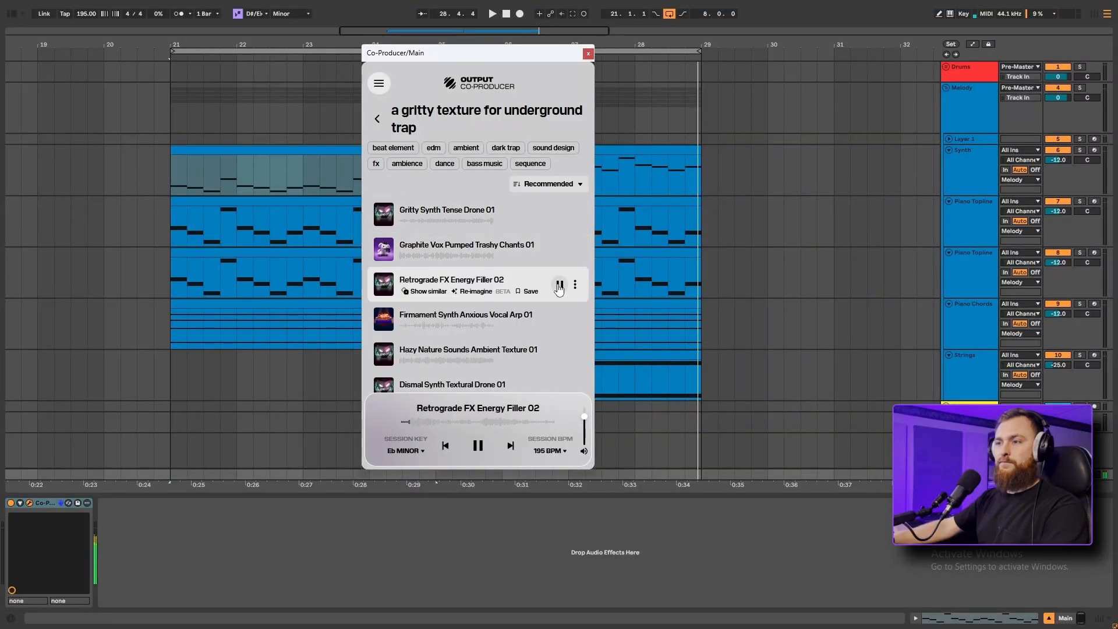
{"action": "left_click", "coordinate": [560, 320]}
{"action": "scroll", "coordinate": [562, 358], "scroll_direction": "down", "scroll_amount": 2}
{"action": "left_click", "coordinate": [556, 275]}
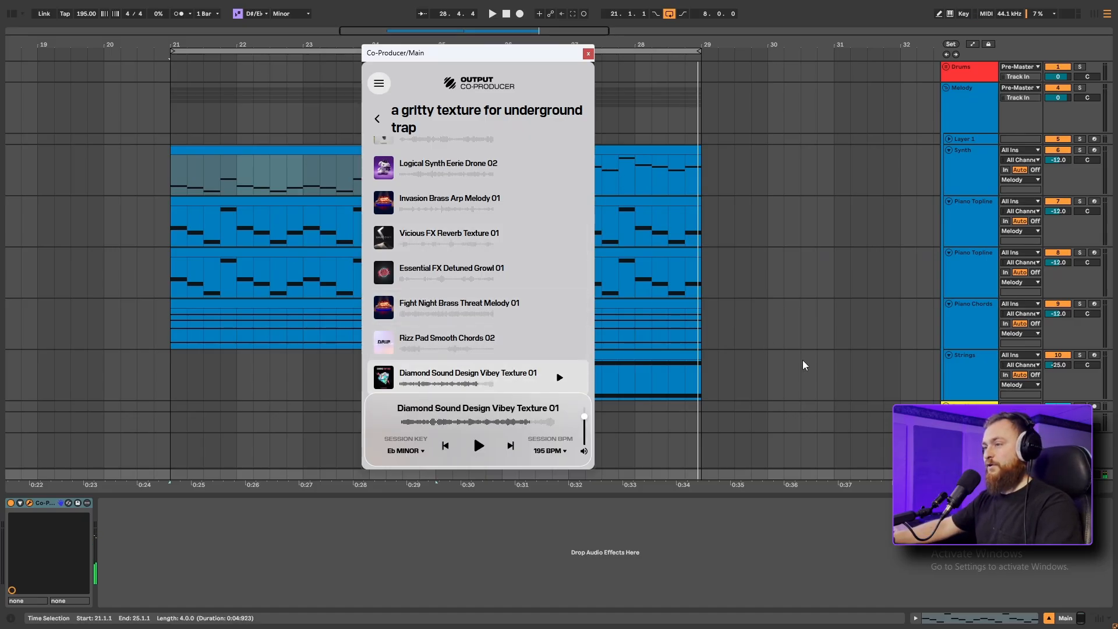
Step: Place the Diamond Sound Design Vibey Texture 01 sample on the audio track below Strings at bar 21 and play the arrangement
{"action": "left_click", "coordinate": [964, 359]}
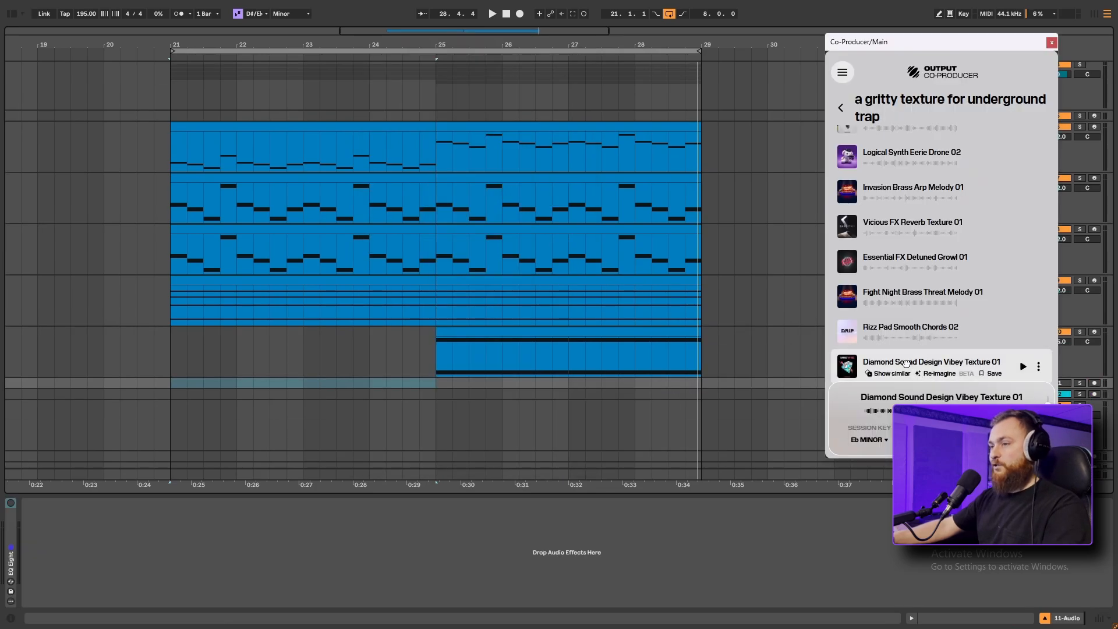
{"action": "left_click_drag", "start_coordinate": [906, 363], "coordinate": [181, 383]}
{"action": "key", "text": "space"}
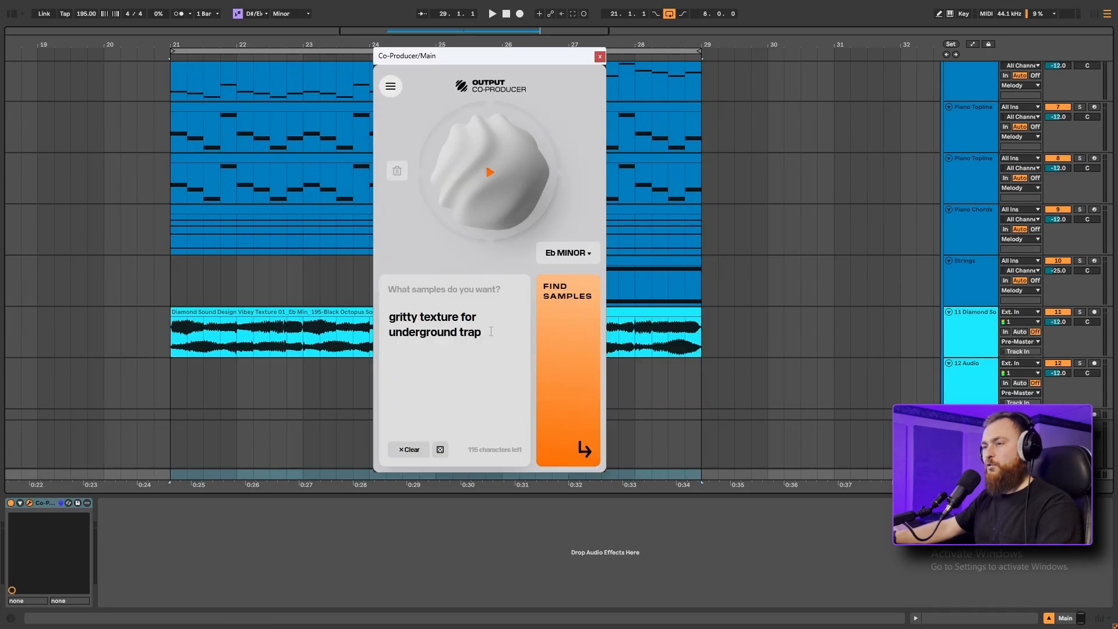
Step: Replace the Co-Producer prompt with a request for a spooky filtered underground vocal
{"action": "key", "text": "ctrl+a"}
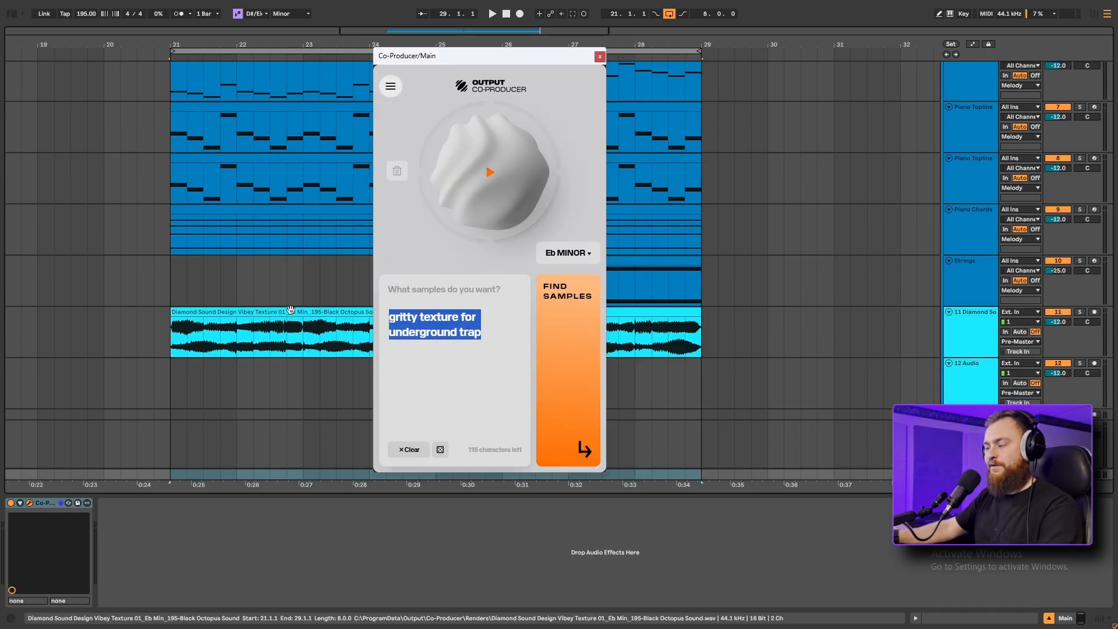
{"action": "key", "text": "BackSpace"}
{"action": "type", "text": "spoo"}
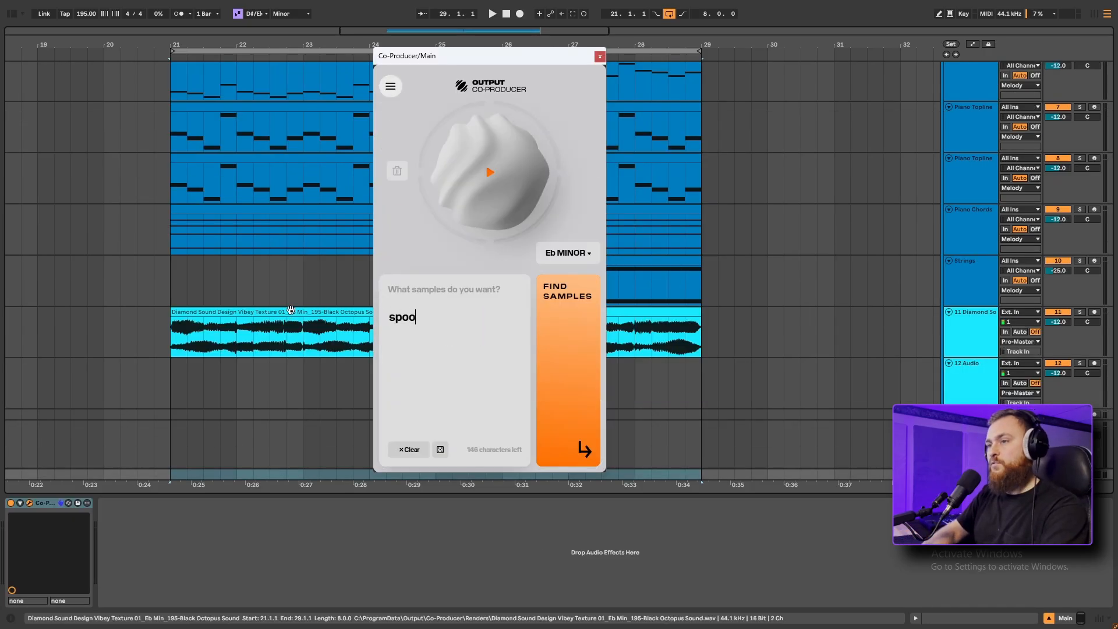
{"action": "type", "text": "ky filtered und"}
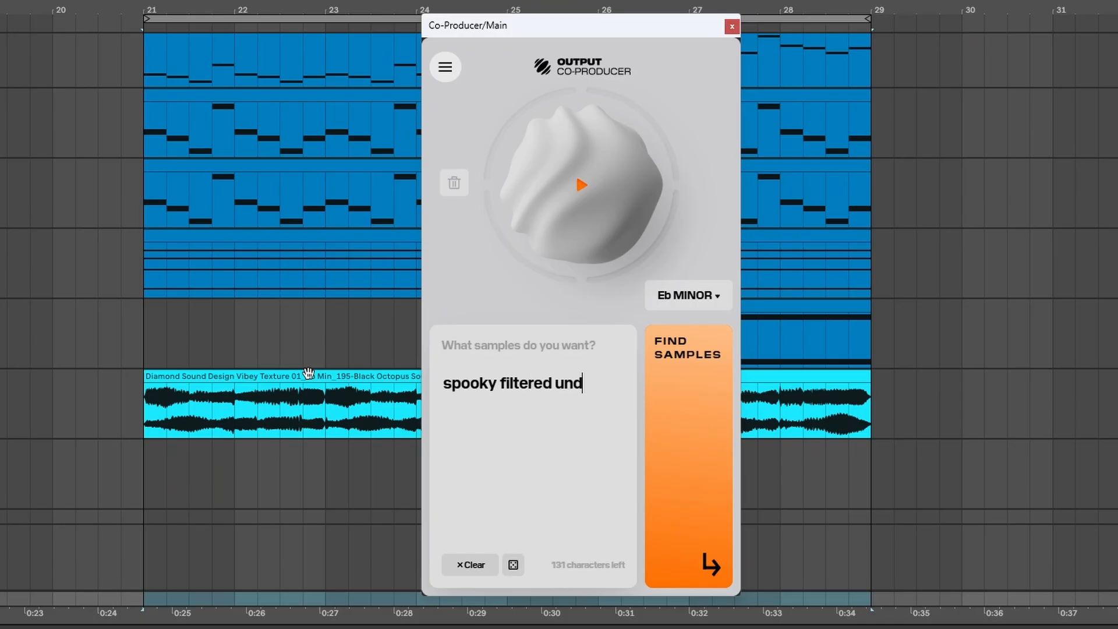
{"action": "type", "text": "erground vo"}
{"action": "type", "text": "c"}
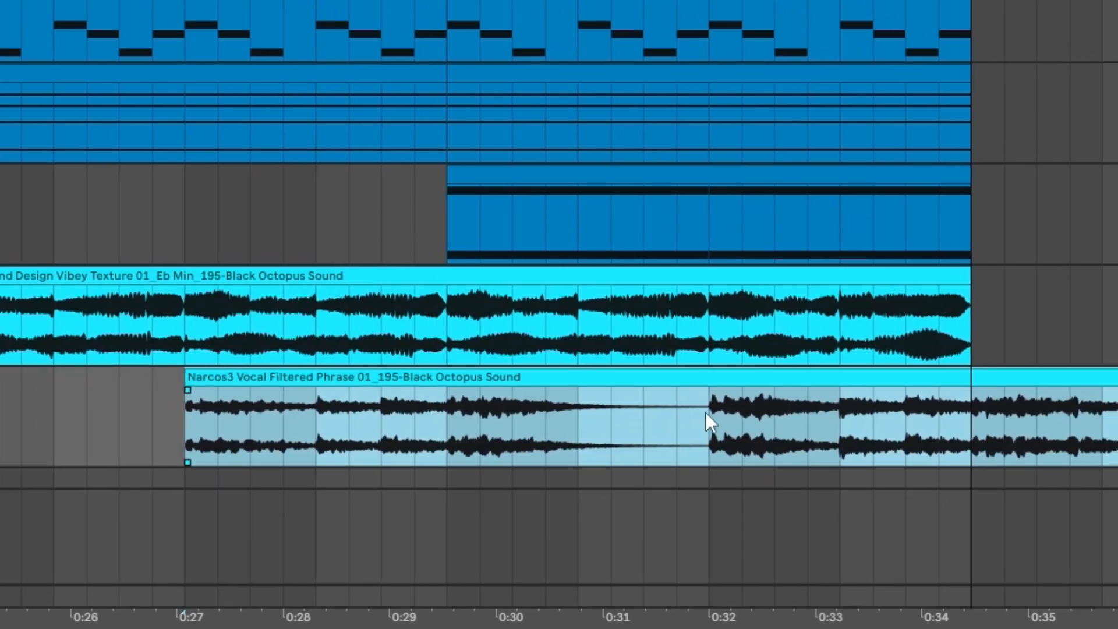
Step: Split the Narcos3 Vocal Filtered Phrase 01 clip at bar 27 and delete the part after it
{"action": "left_click", "coordinate": [728, 415]}
{"action": "left_click", "coordinate": [866, 460]}
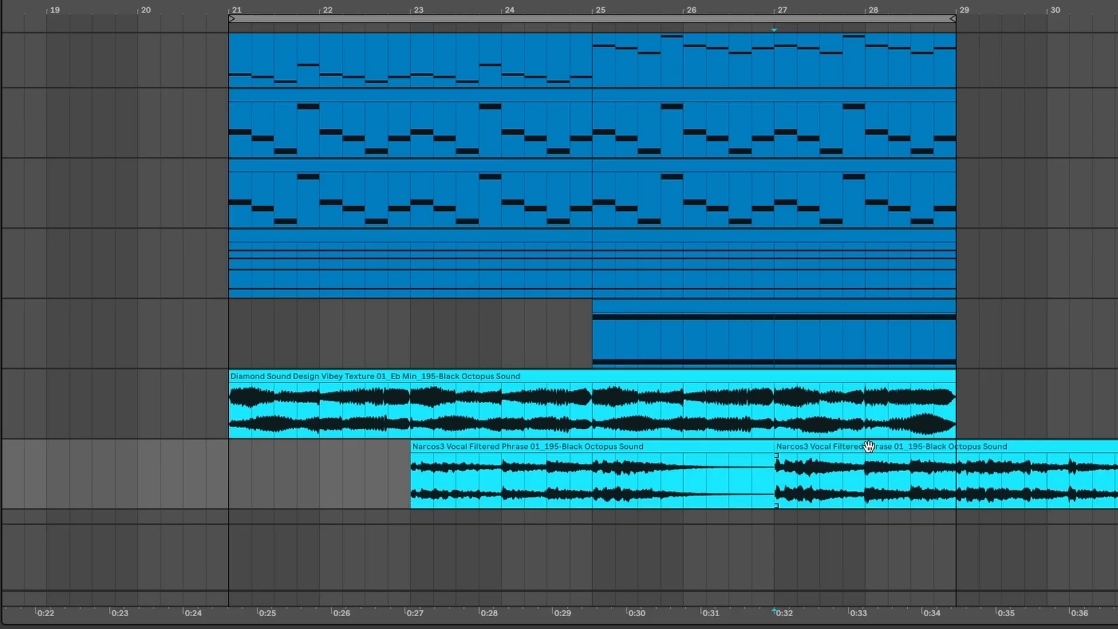
{"action": "key", "text": "Delete"}
Step: Place copies of the vocal phrase's first bar at bars 21 and 23, and the four-bar phrase at bar 25
{"action": "left_click_drag", "start_coordinate": [500, 494], "coordinate": [428, 495]}
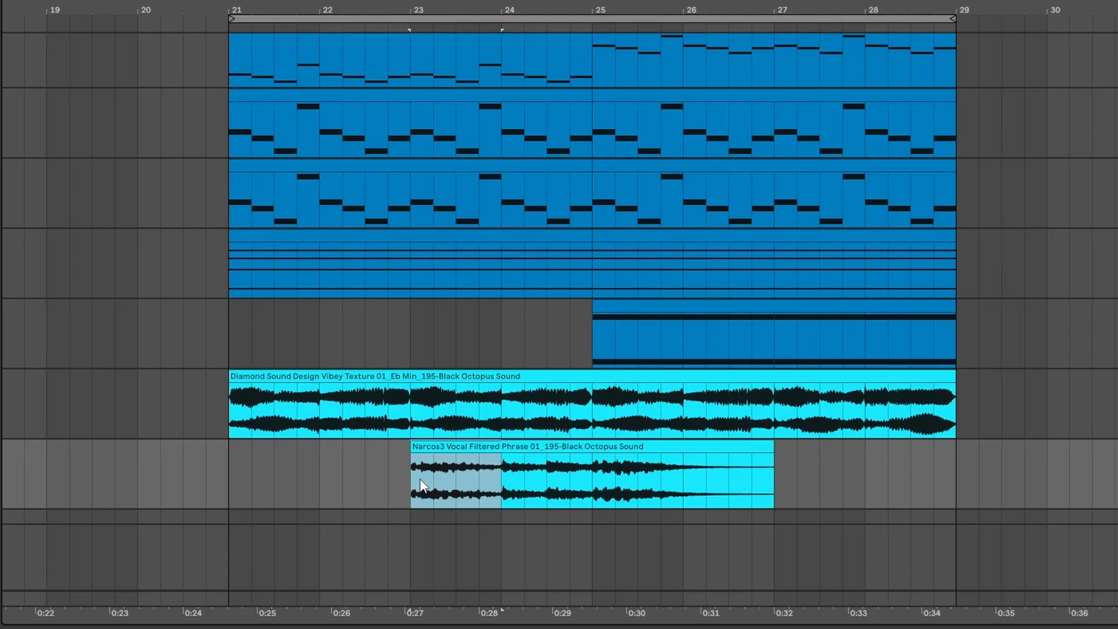
{"action": "left_click_drag", "start_coordinate": [461, 451], "coordinate": [289, 470]}
{"action": "left_click_drag", "start_coordinate": [613, 447], "coordinate": [796, 487]}
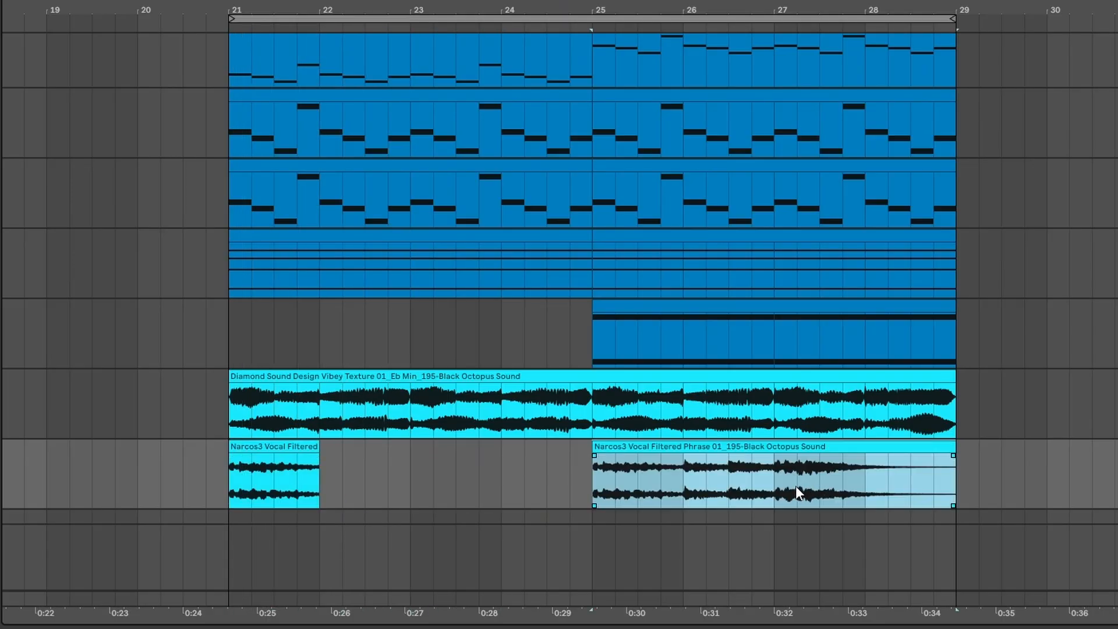
{"action": "left_click", "coordinate": [282, 447]}
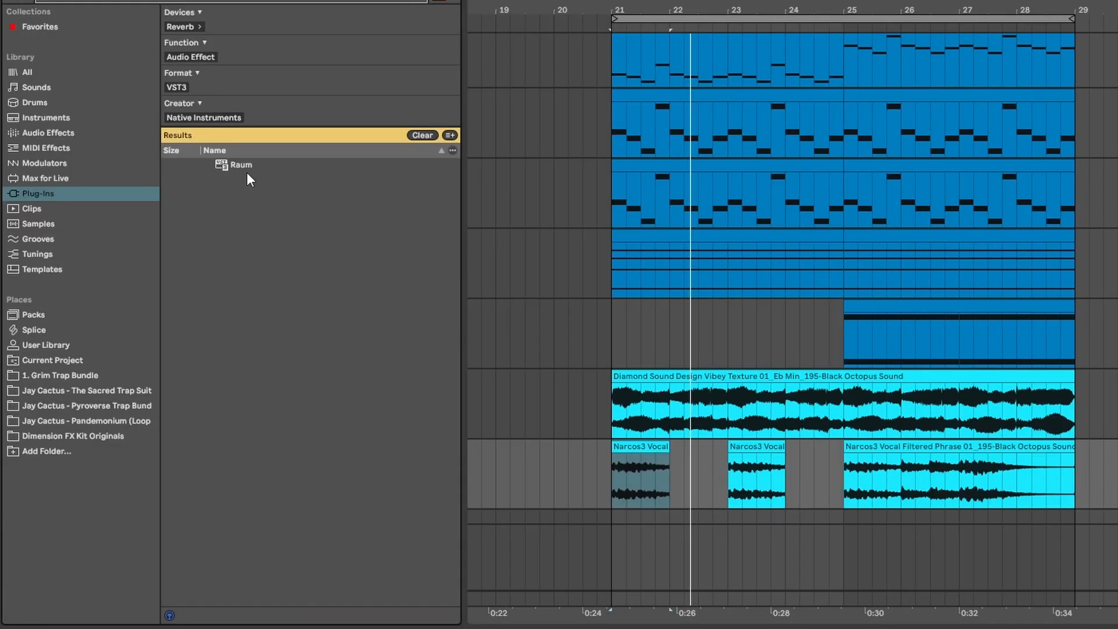
Step: Add the Raum reverb to the vocal track and raise its low cut
{"action": "left_click_drag", "start_coordinate": [243, 168], "coordinate": [497, 389]}
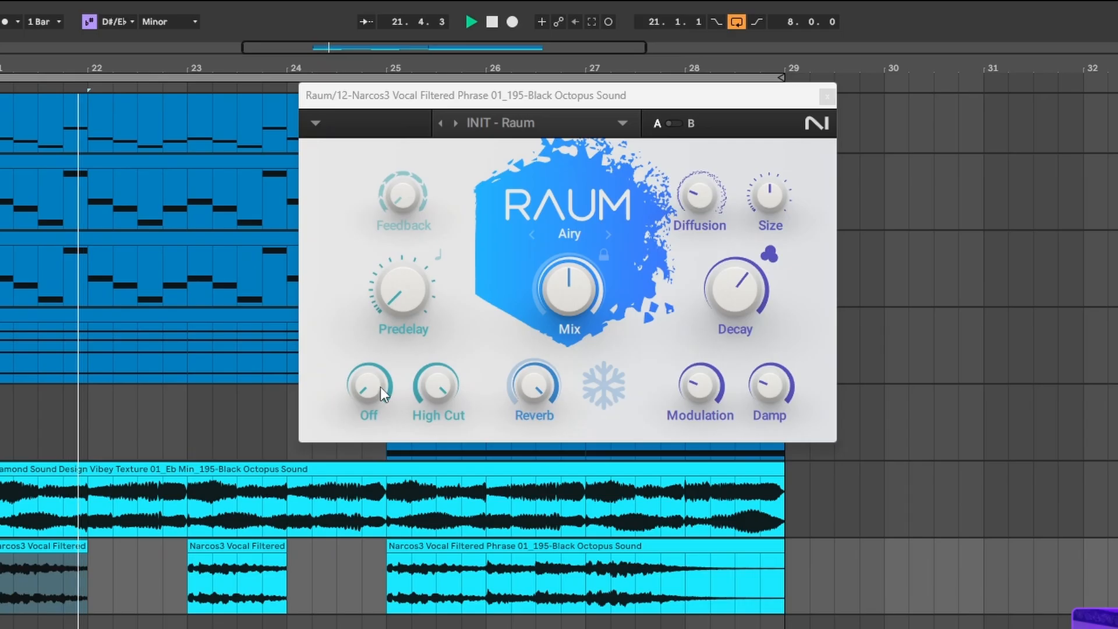
{"action": "left_click_drag", "start_coordinate": [429, 260], "coordinate": [429, 256]}
{"action": "left_click_drag", "start_coordinate": [368, 385], "coordinate": [368, 362]}
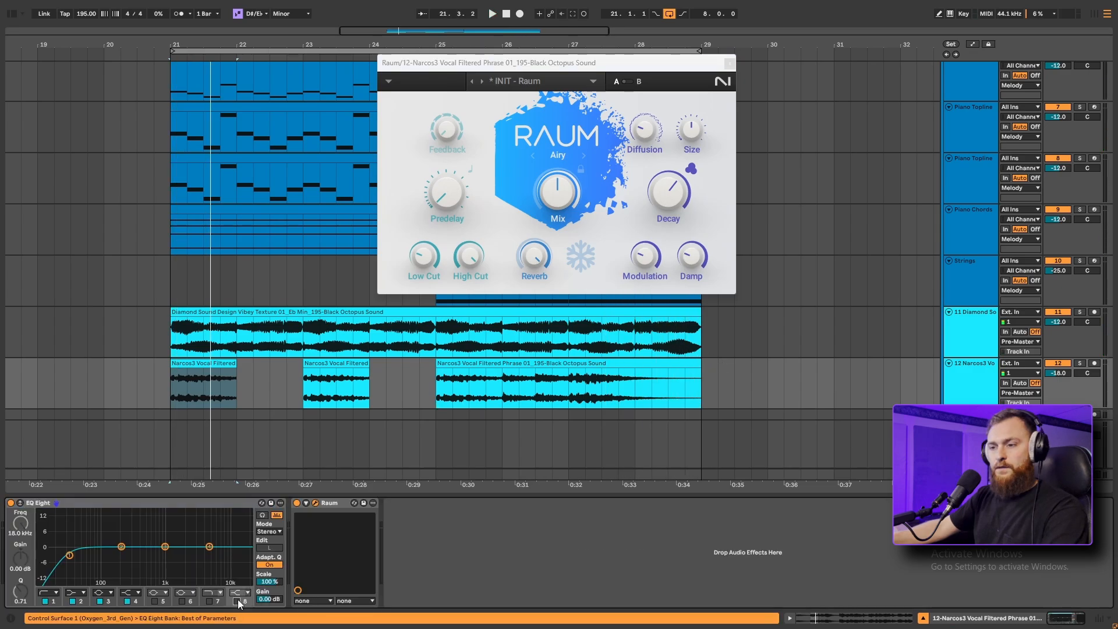
Step: Enable band 8 of the vocal track's EQ Eight as a high cut at about 1.10 kHz while the loop plays
{"action": "left_click", "coordinate": [237, 601]}
{"action": "left_click", "coordinate": [240, 592]}
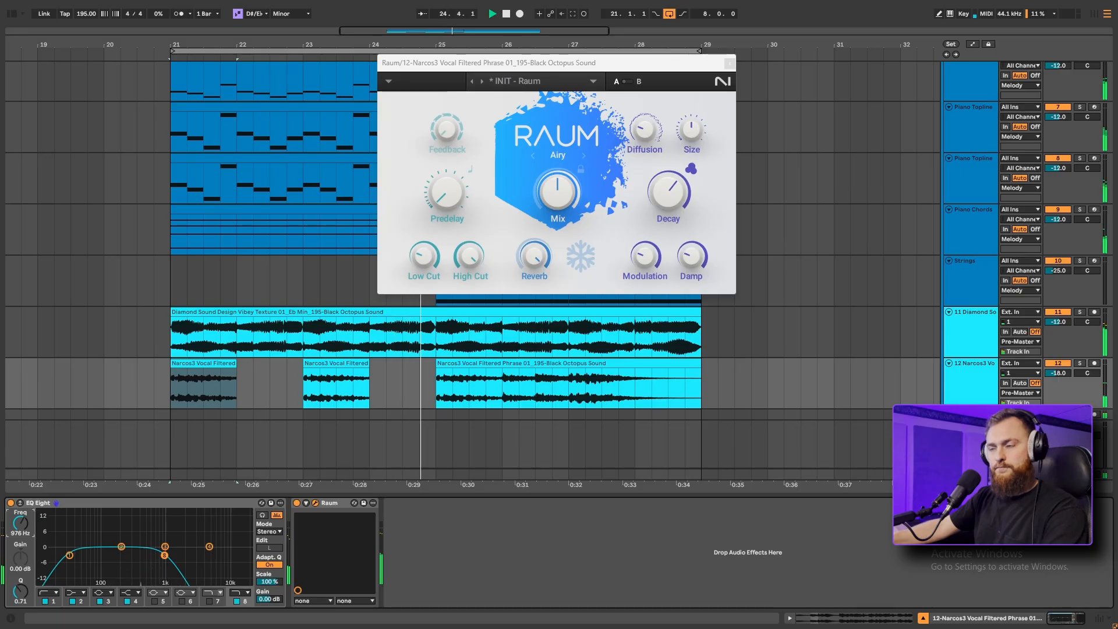
{"action": "left_click_drag", "start_coordinate": [164, 555], "coordinate": [167, 555]}
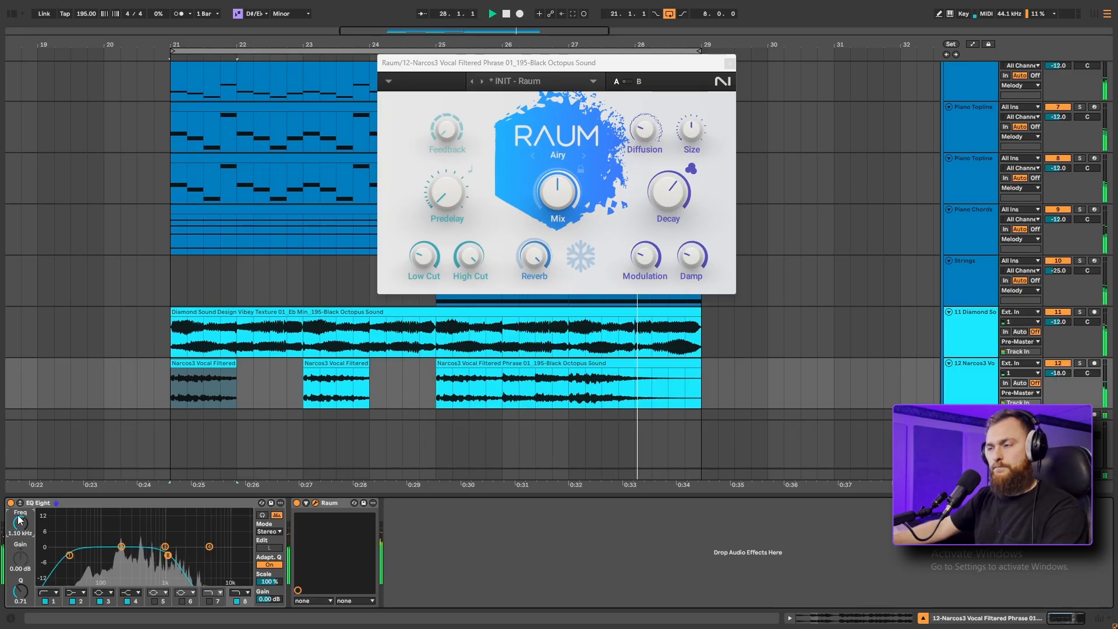
{"action": "key", "text": "space"}
Step: Copy the half-bar vocal slice just before bar 27 over the phrase's fading tail from bar 28 and play it
{"action": "left_click_drag", "start_coordinate": [535, 394], "coordinate": [570, 394]}
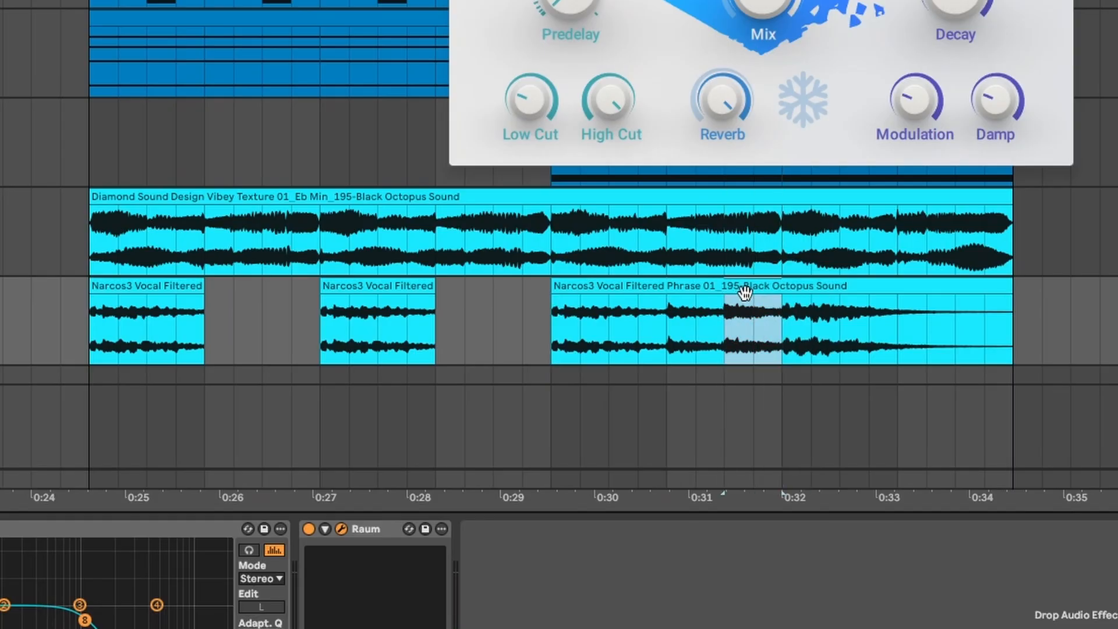
{"action": "left_click_drag", "start_coordinate": [773, 302], "coordinate": [913, 305]}
{"action": "key", "text": "space"}
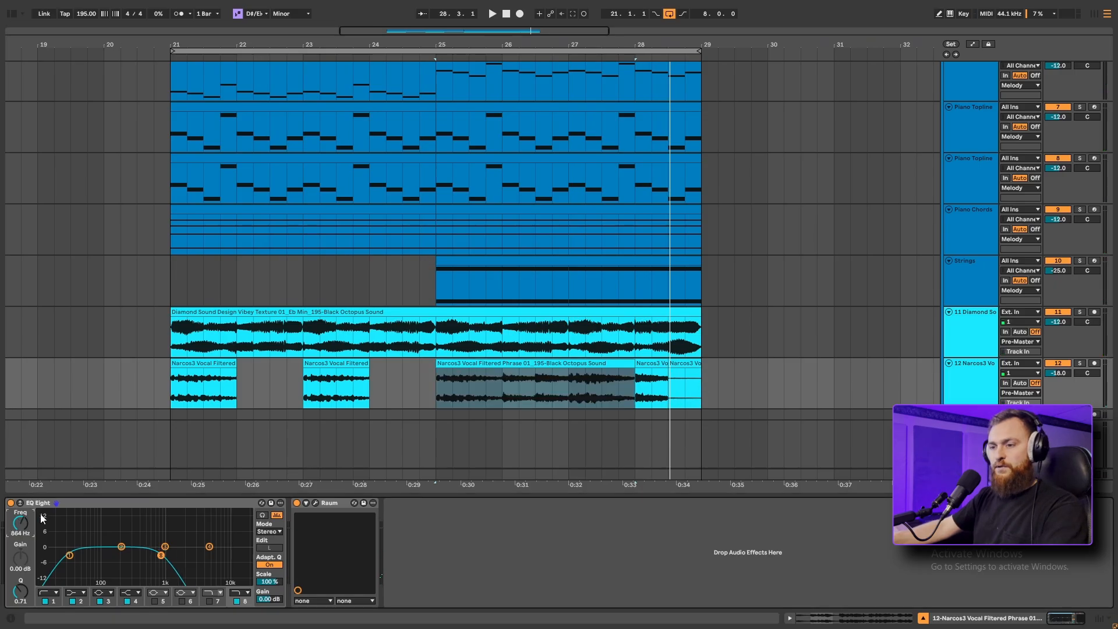
Step: Show the automation for the vocal EQ Eight's band 8 frequency, add a breakpoint at bar 25, and play the result
{"action": "key", "text": "a"}
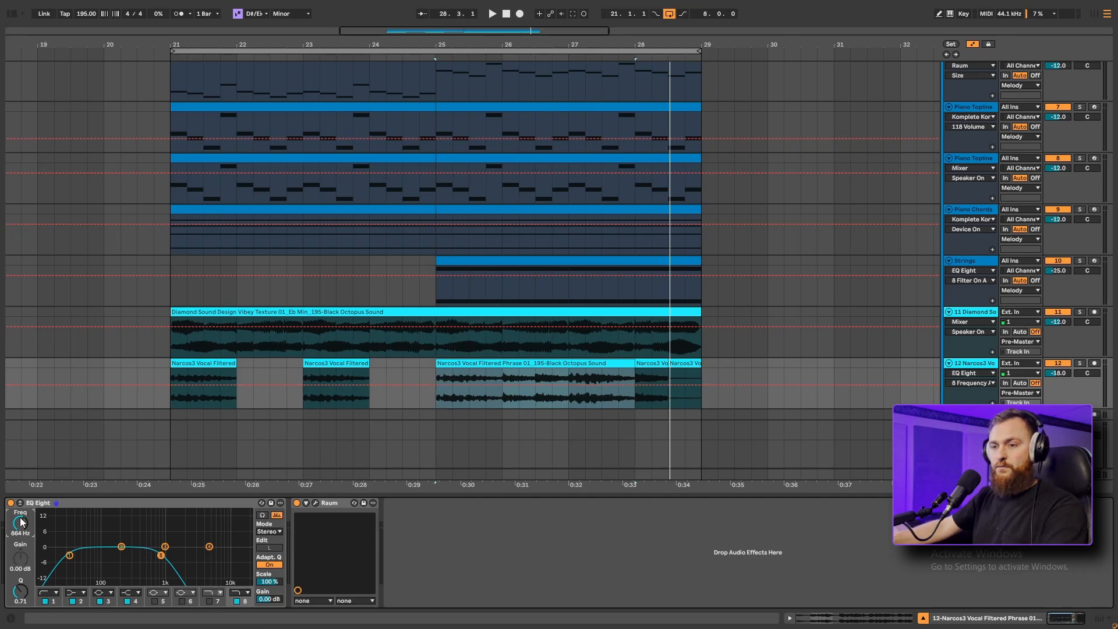
{"action": "left_click", "coordinate": [433, 386]}
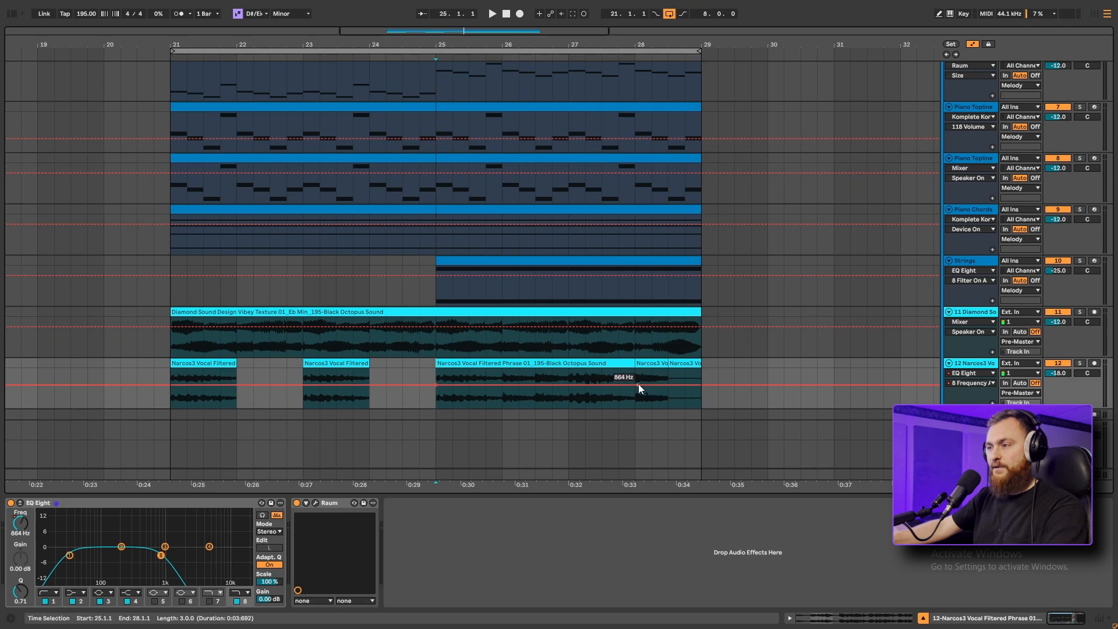
{"action": "key", "text": "space"}
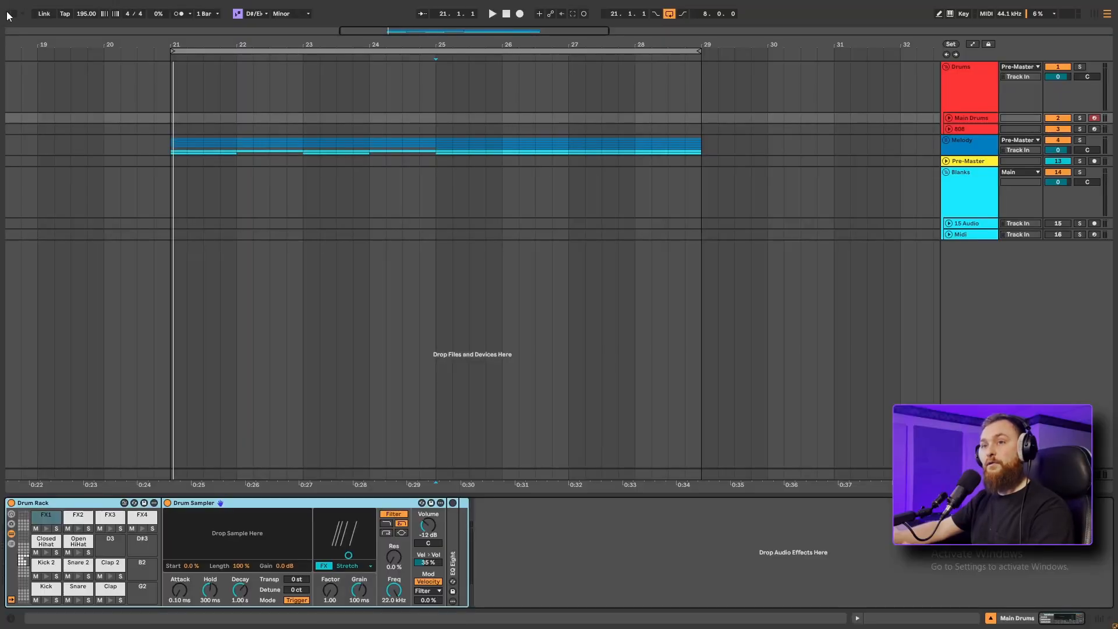
Step: Open the browser, clear the plug-in search and open the 1. Grim Trap Bundle folder
{"action": "left_click", "coordinate": [11, 14]}
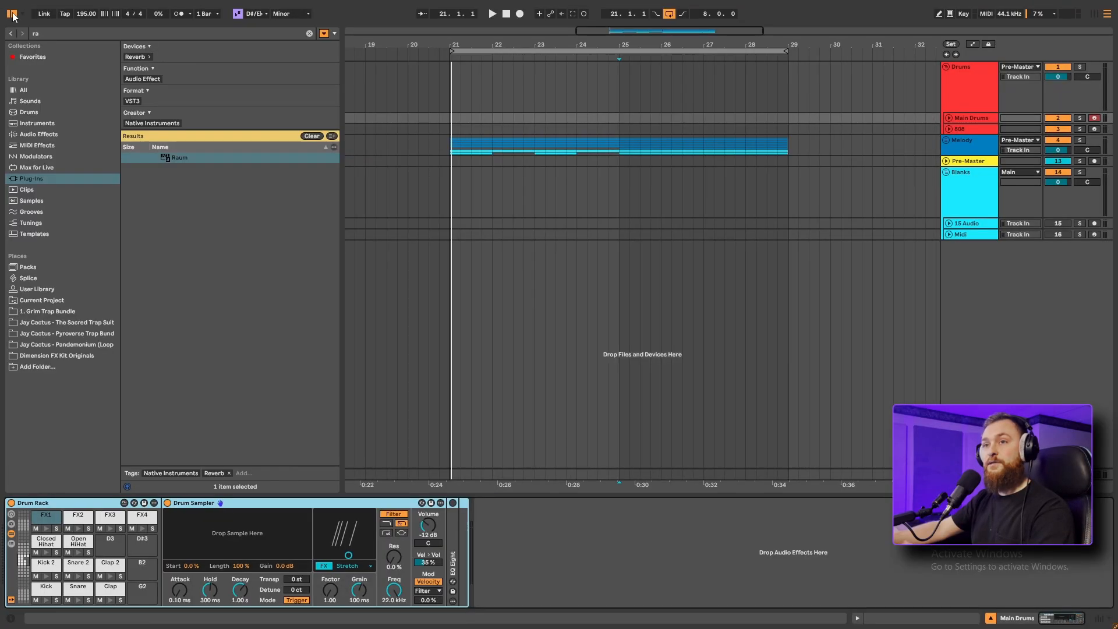
{"action": "left_click", "coordinate": [58, 32]}
{"action": "key", "text": "BackSpace"}
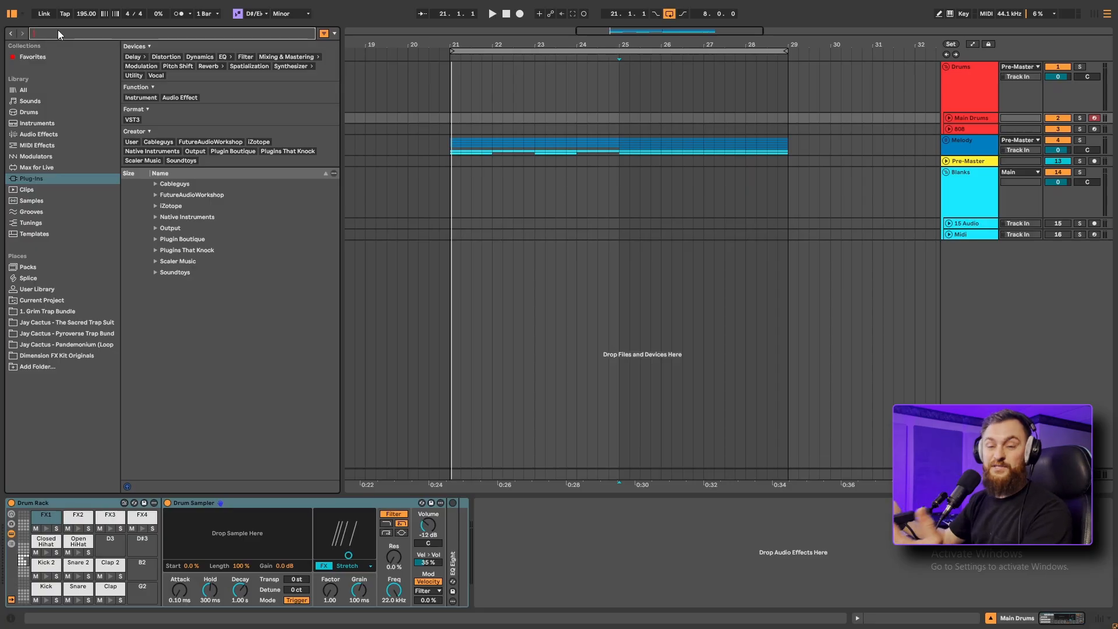
{"action": "left_click", "coordinate": [51, 312]}
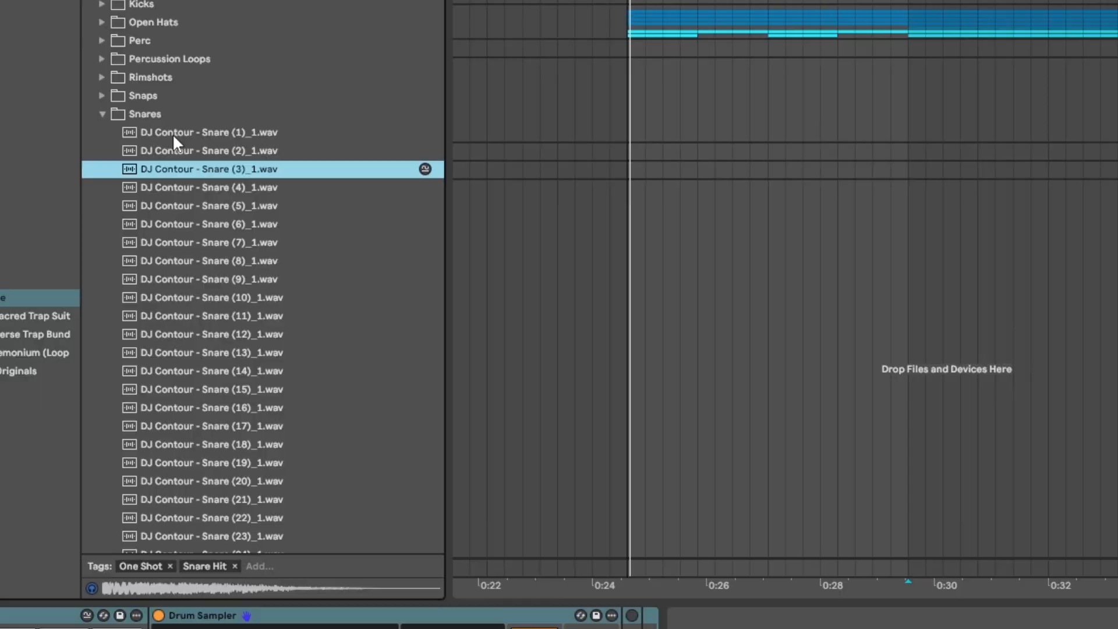
Step: Audition the snares in the Raven Drum Kit's Snares folder from Snare (3) through Snare (14)
{"action": "key", "text": "Down"}
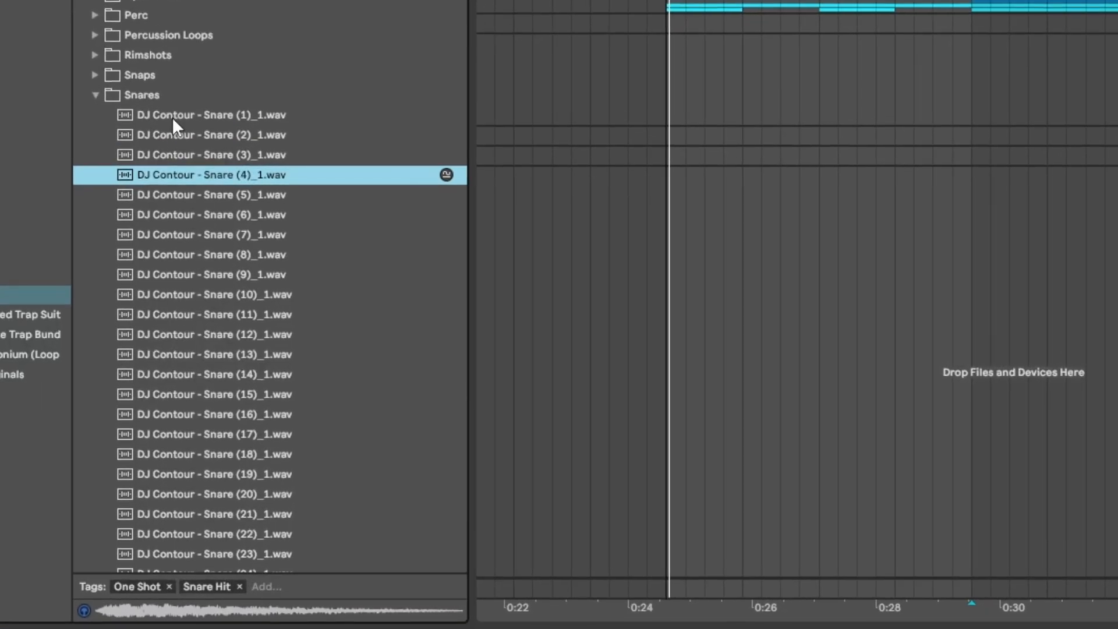
{"action": "key", "text": "Up"}
{"action": "key", "text": "Down"}
{"action": "key", "text": "Down"}
{"action": "key", "text": "Down"}
{"action": "key", "text": "Down"}
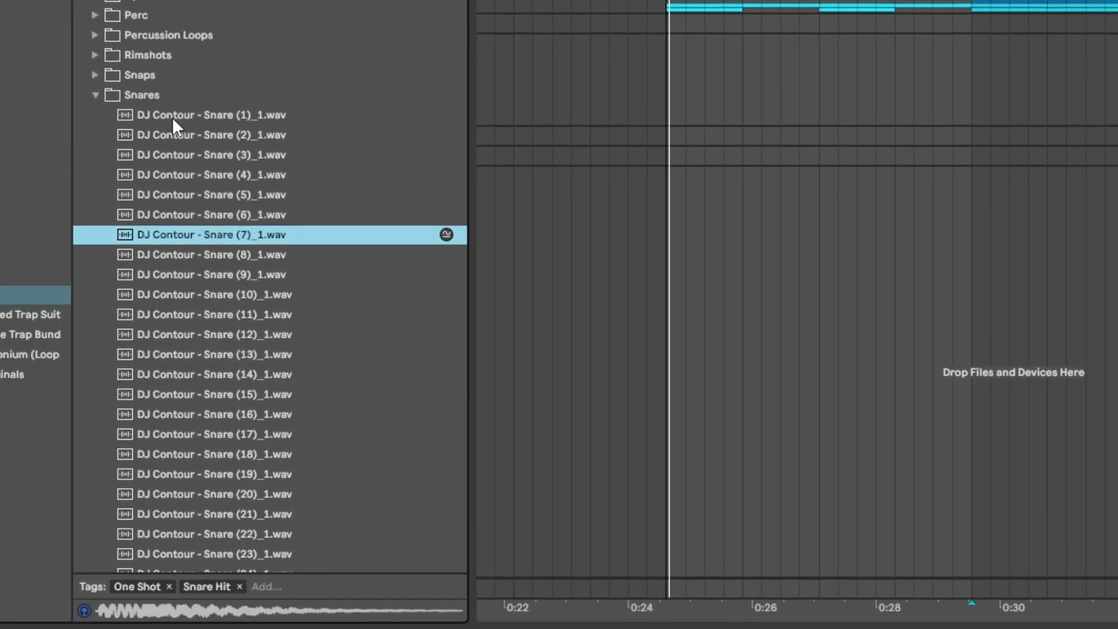
{"action": "key", "text": "Up"}
{"action": "key", "text": "Down"}
{"action": "key", "text": "Down"}
{"action": "key", "text": "Down"}
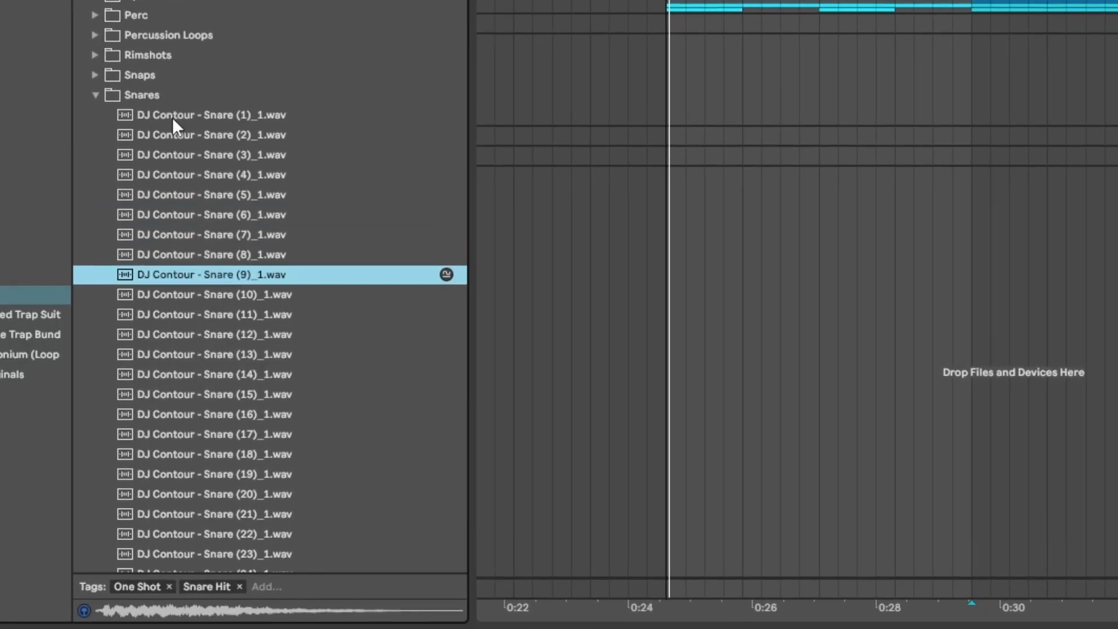
{"action": "key", "text": "Down"}
{"action": "key", "text": "Down"}
{"action": "key", "text": "Down"}
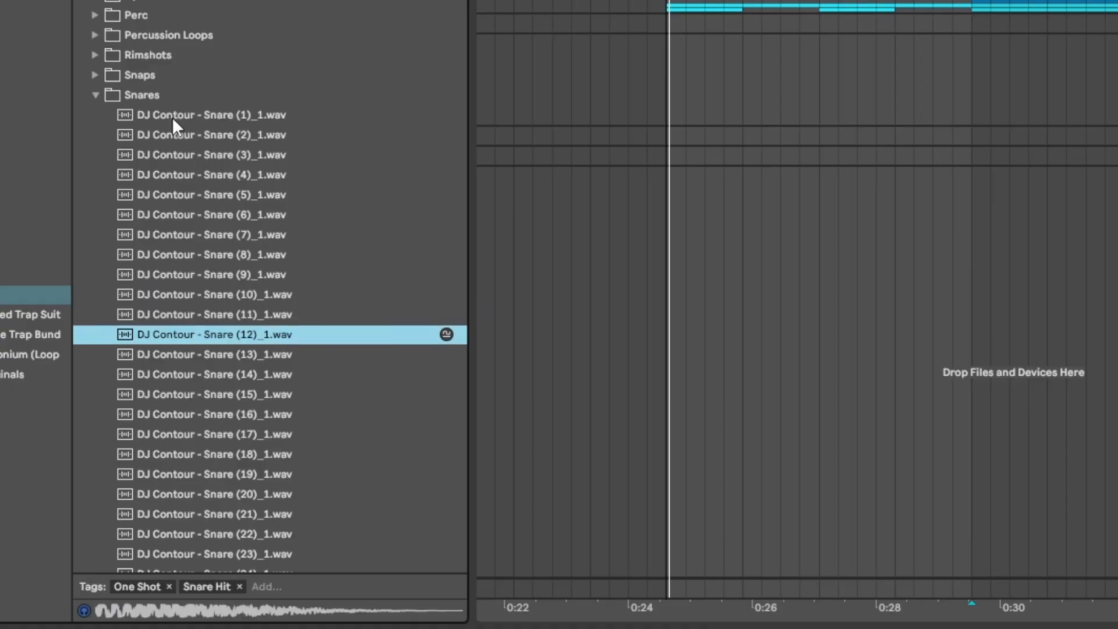
{"action": "key", "text": "Down"}
{"action": "key", "text": "Down"}
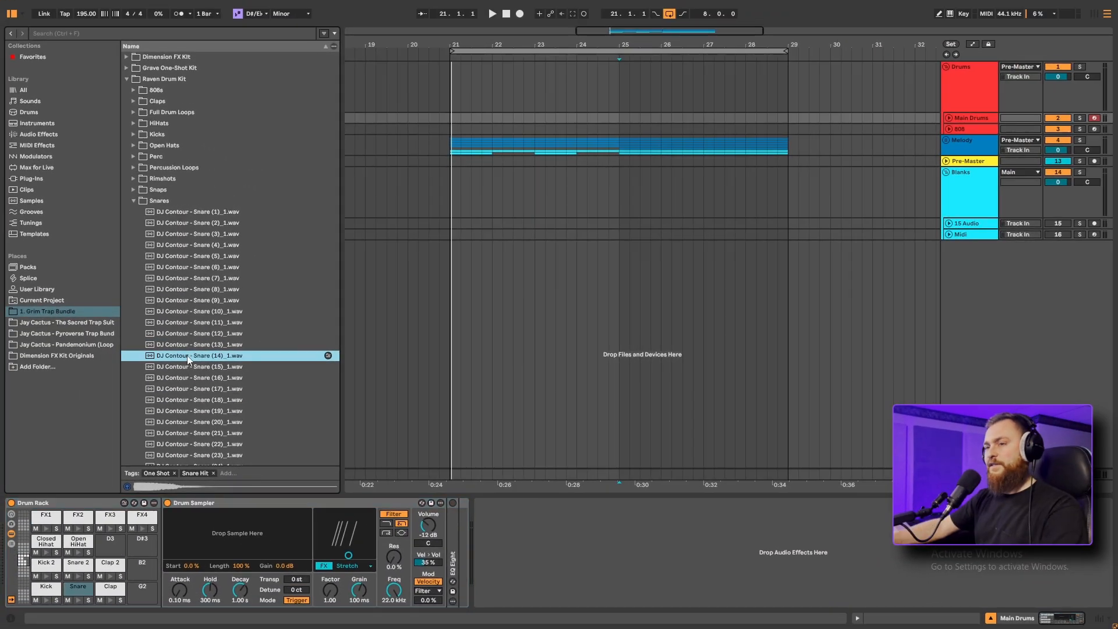
Step: Load Snare (14) into the Snare pad's Drum Sampler
{"action": "left_click_drag", "start_coordinate": [186, 356], "coordinate": [228, 532]}
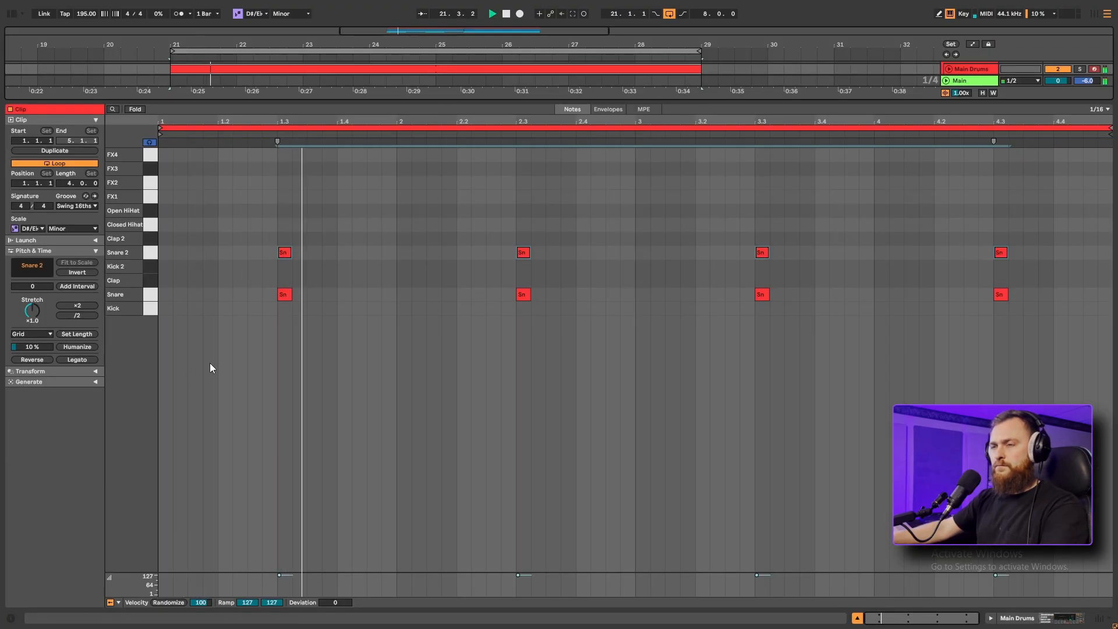
Step: Leave the drum clip's note editor and audition the Raven Drum Kit snares around Snare (23)
{"action": "left_click", "coordinate": [856, 618]}
{"action": "left_click", "coordinate": [857, 618]}
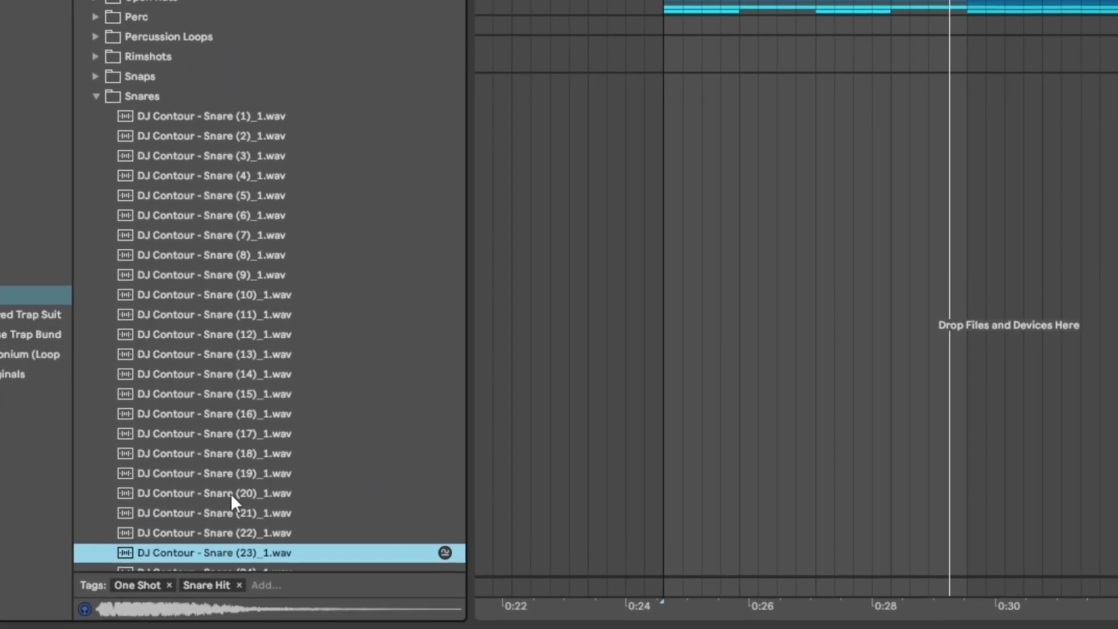
{"action": "key", "text": "Down"}
{"action": "key", "text": "Up"}
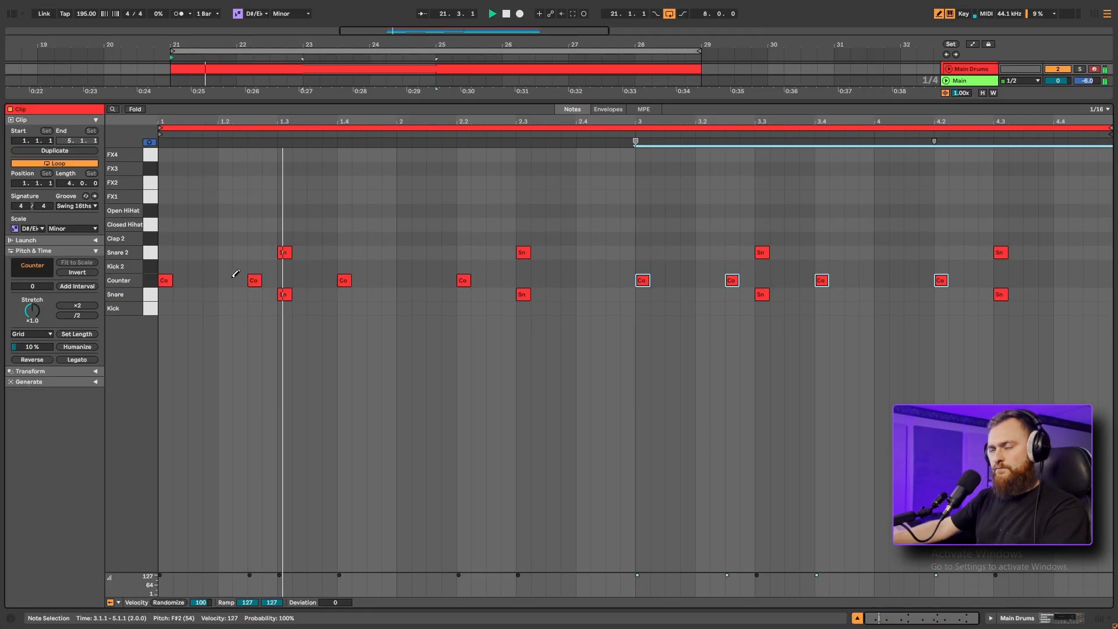
Step: Draw a run of 1/16 Counter notes across beat 2.4 and select those four notes
{"action": "left_click", "coordinate": [598, 280]}
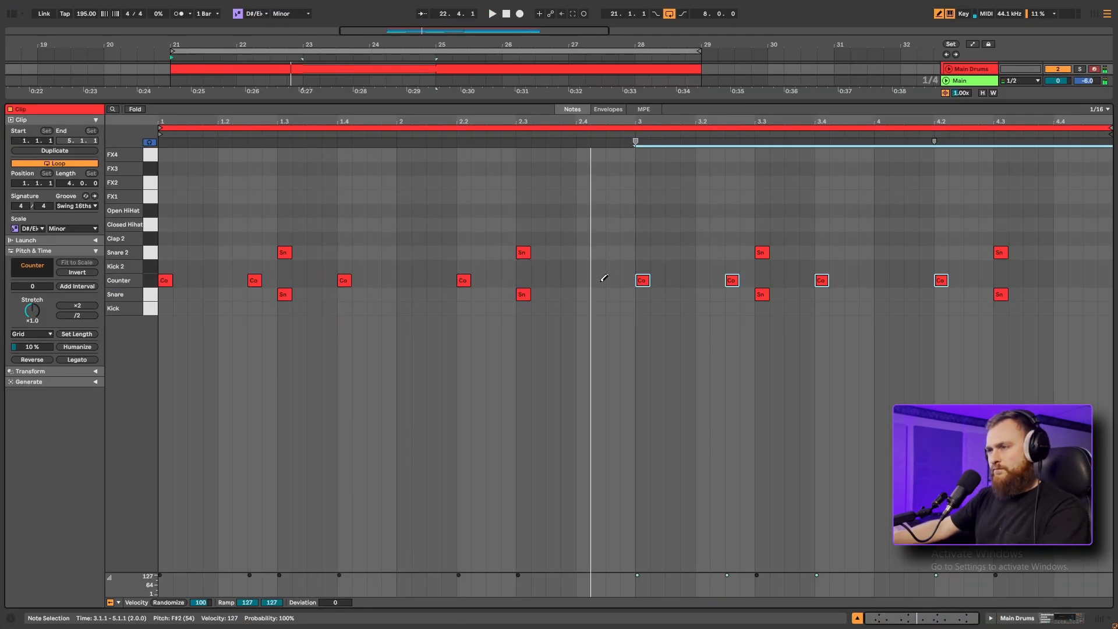
{"action": "key", "text": "space"}
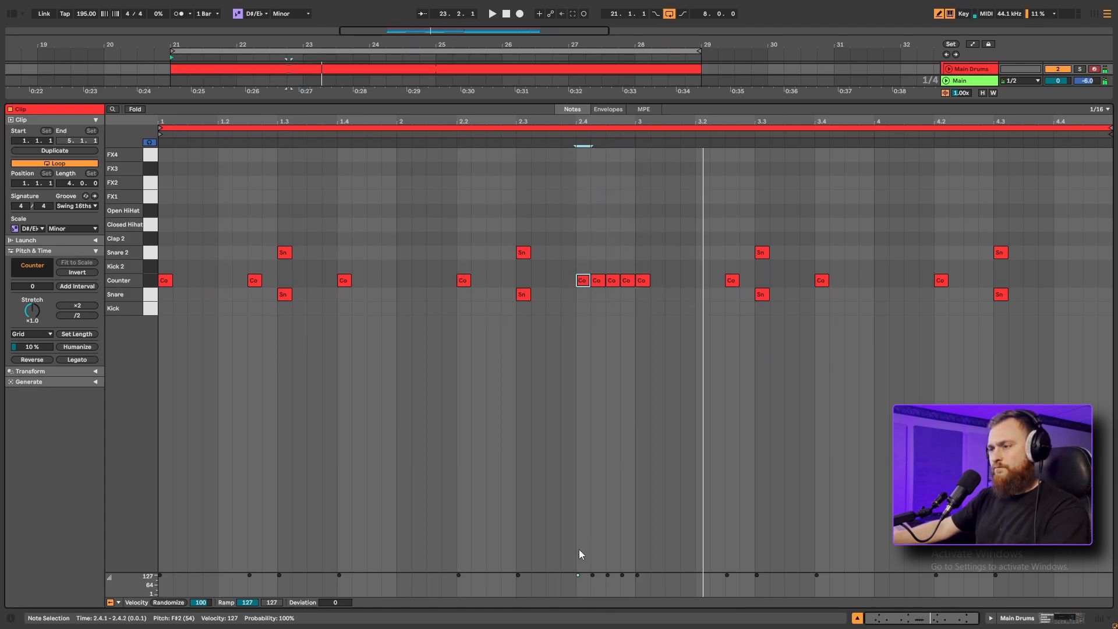
{"action": "key", "text": "b"}
{"action": "left_click", "coordinate": [585, 281]}
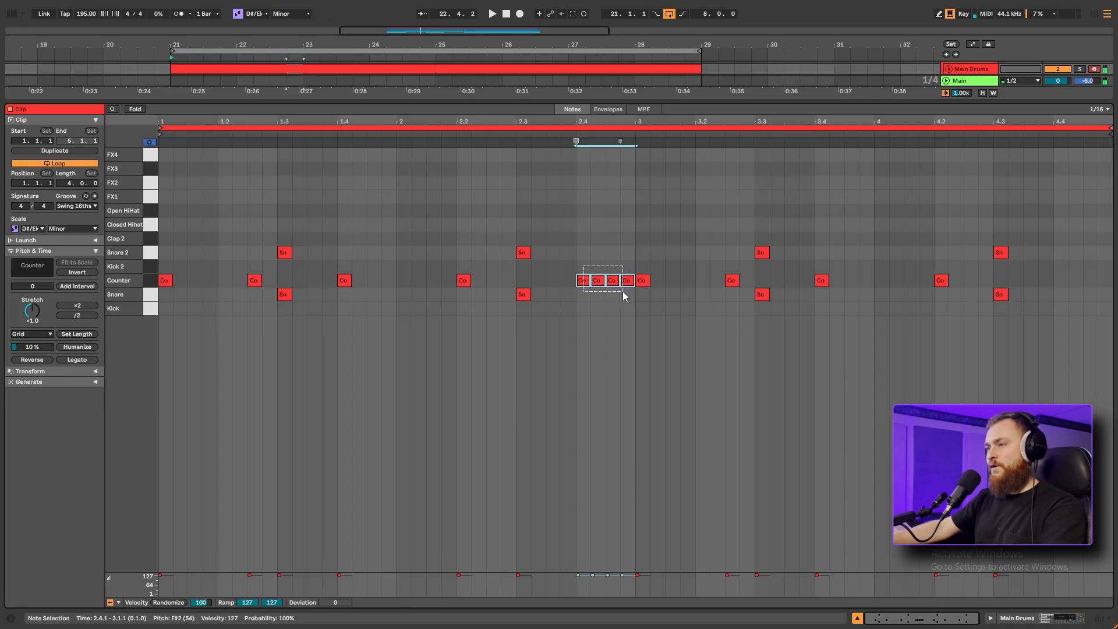
{"action": "left_click_drag", "start_coordinate": [623, 292], "coordinate": [627, 285]}
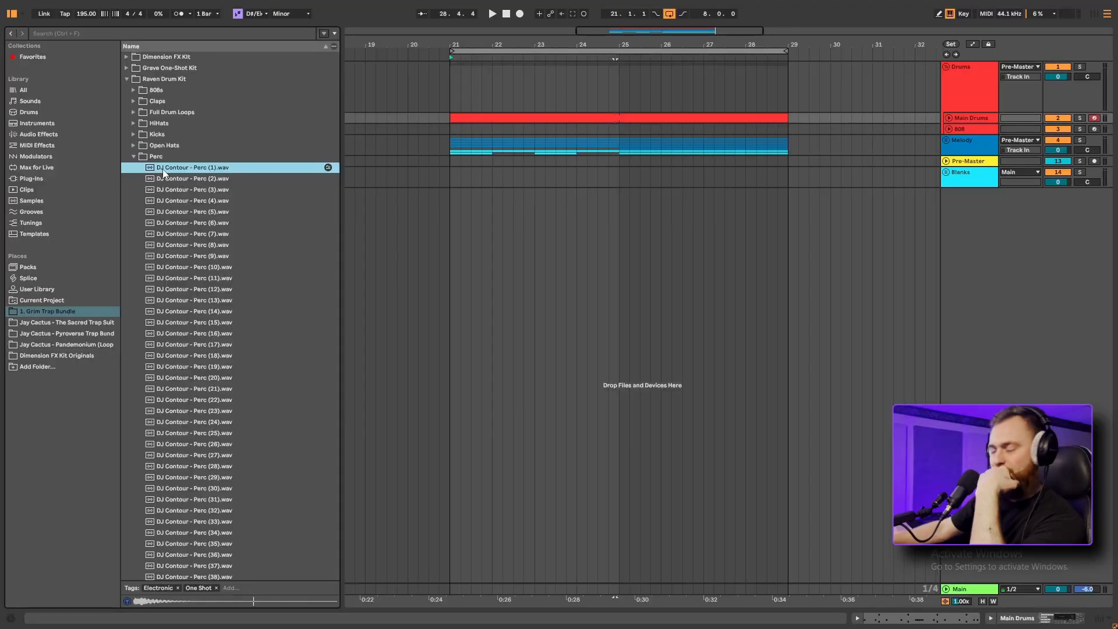
Step: Audition the samples in the Raven Drum Kit's Perc folder from Perc (1) through Perc (30)
{"action": "key", "text": "Down"}
{"action": "key", "text": "Down"}
{"action": "key", "text": "Down"}
{"action": "key", "text": "Down"}
{"action": "key", "text": "Down"}
{"action": "key", "text": "Down"}
{"action": "key", "text": "Down"}
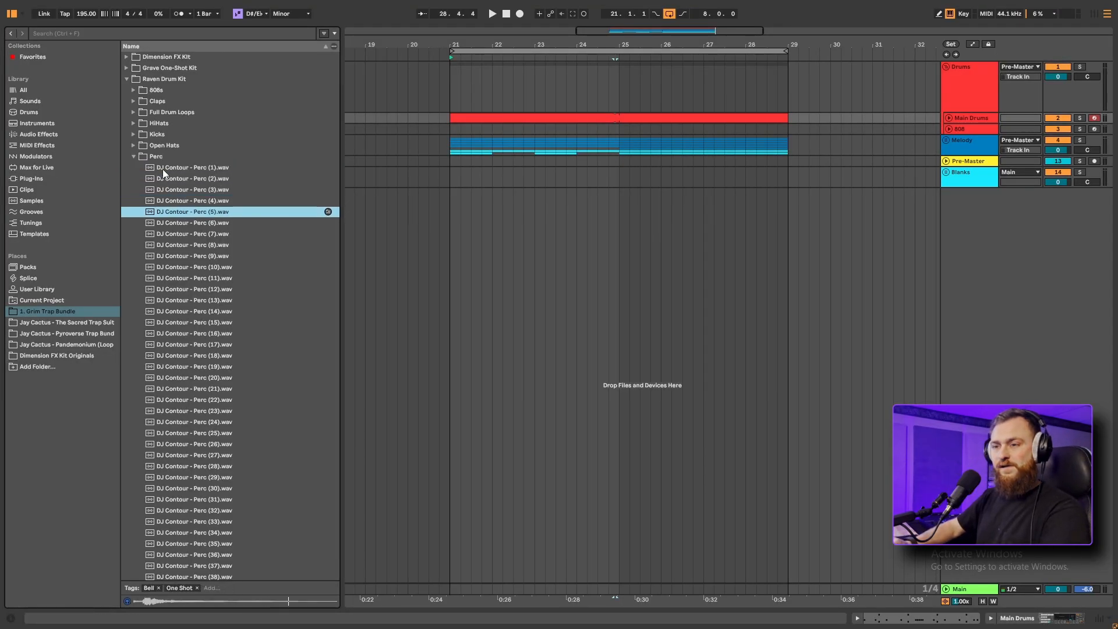
{"action": "key", "text": "Down"}
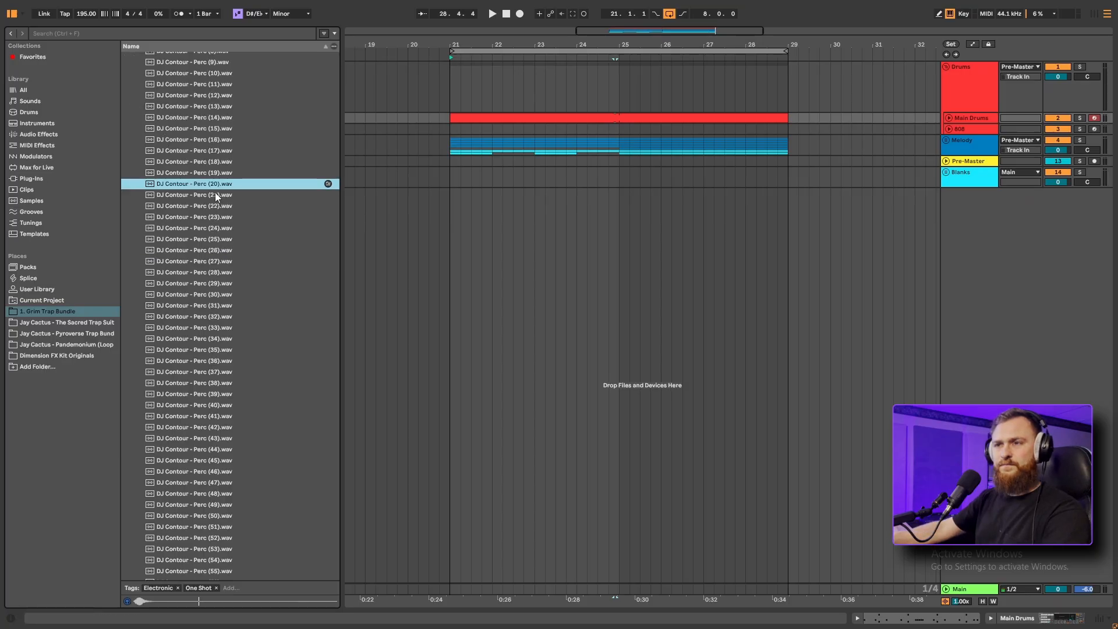
{"action": "key", "text": "Down"}
{"action": "key", "text": "Down"}
{"action": "key", "text": "Down"}
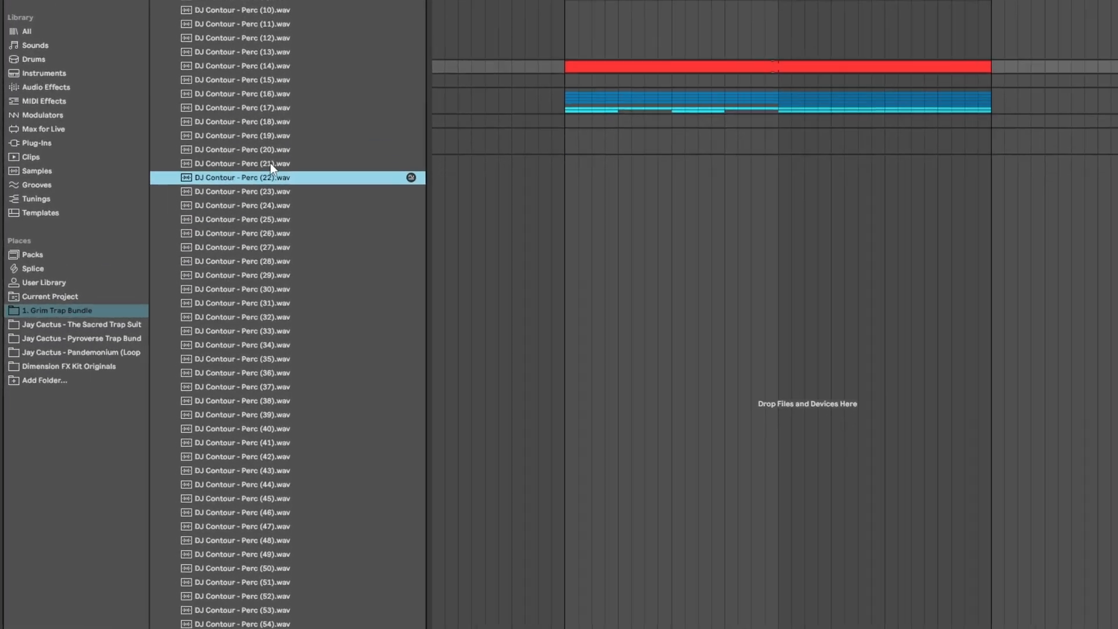
{"action": "key", "text": "Down"}
{"action": "key", "text": "Down"}
{"action": "key", "text": "Down"}
{"action": "key", "text": "Down"}
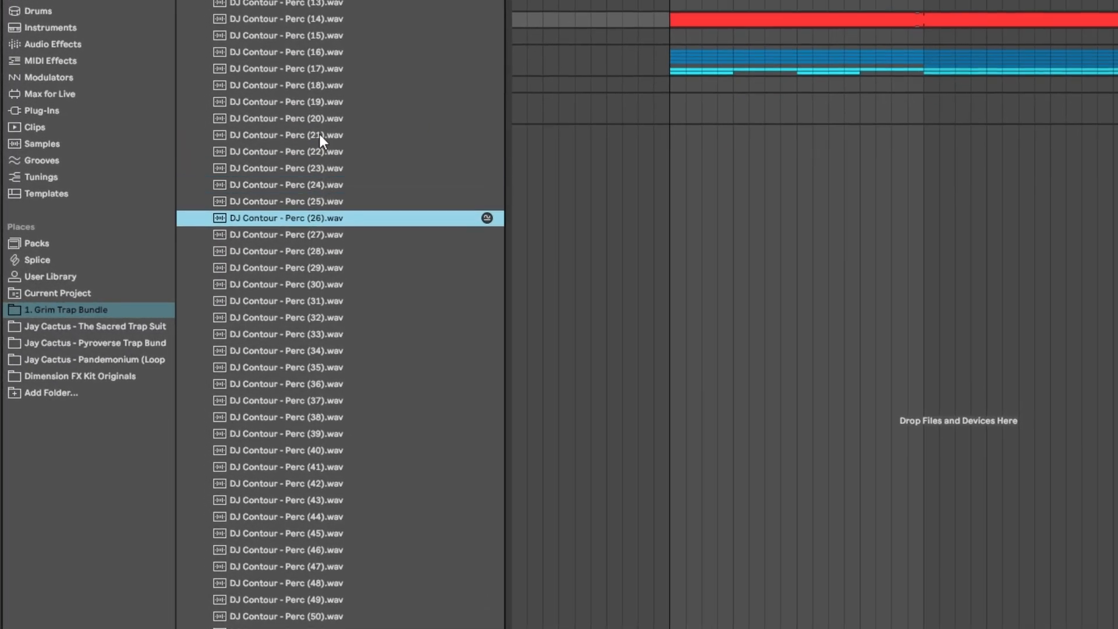
{"action": "key", "text": "Down"}
{"action": "key", "text": "Down"}
{"action": "key", "text": "Down"}
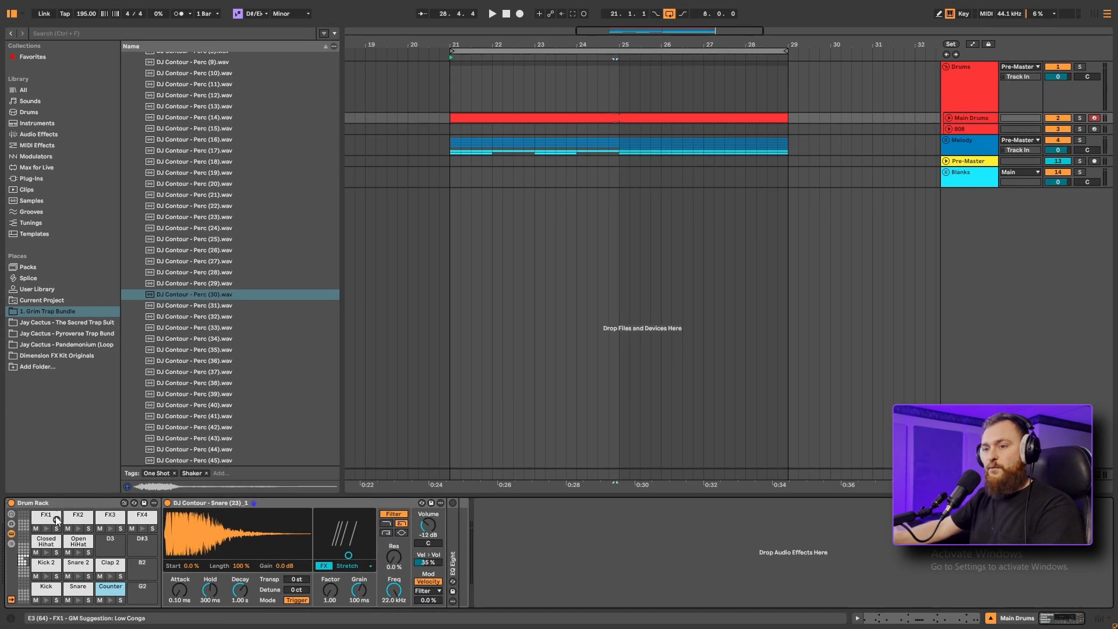
Step: Load Perc (30) into the drum rack's FX1 pad
{"action": "left_click", "coordinate": [54, 516]}
{"action": "left_click_drag", "start_coordinate": [191, 295], "coordinate": [243, 545]}
Step: Audition the percussion samples from Perc (31) through Perc (38) and return to Perc (37)
{"action": "key", "text": "Down"}
{"action": "key", "text": "Down"}
{"action": "key", "text": "Down"}
{"action": "key", "text": "Down"}
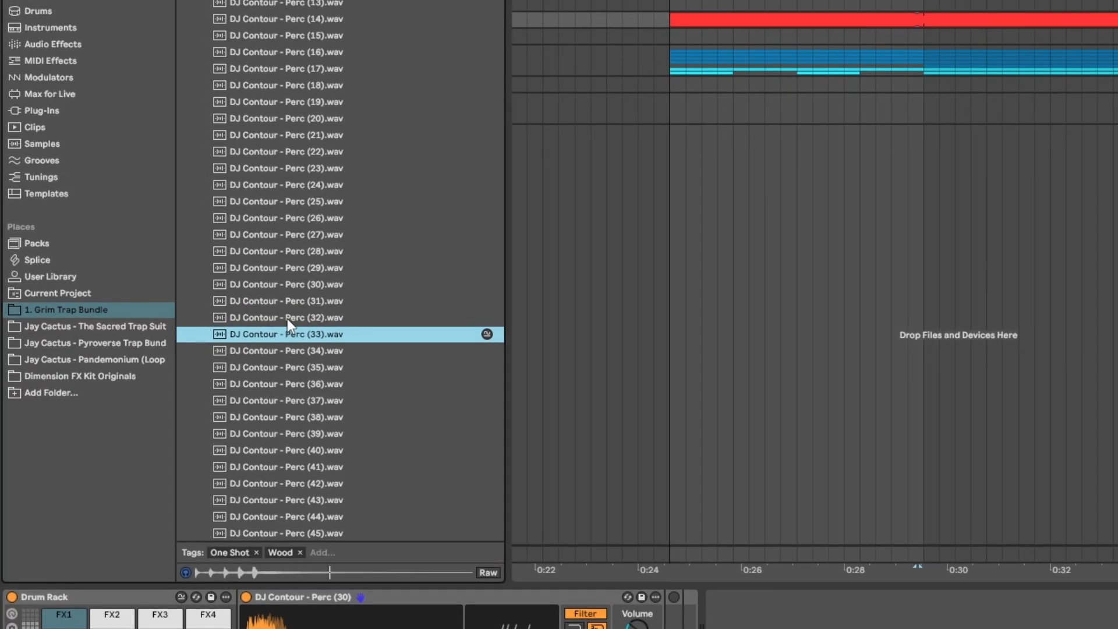
{"action": "key", "text": "Down"}
{"action": "key", "text": "Down"}
{"action": "key", "text": "Down"}
{"action": "key", "text": "Down"}
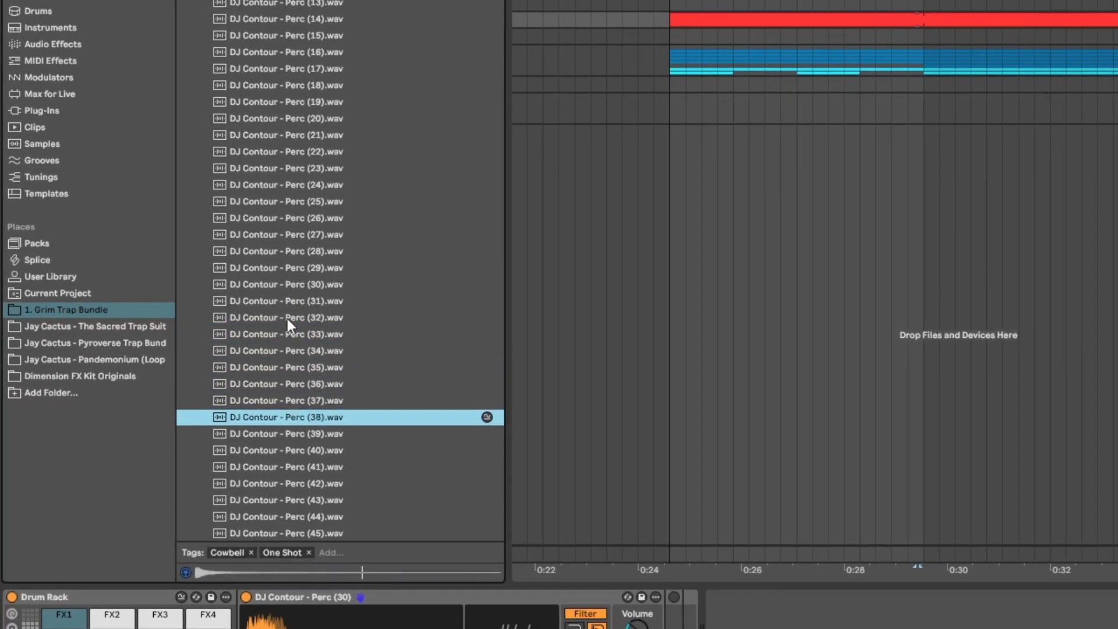
{"action": "key", "text": "Up"}
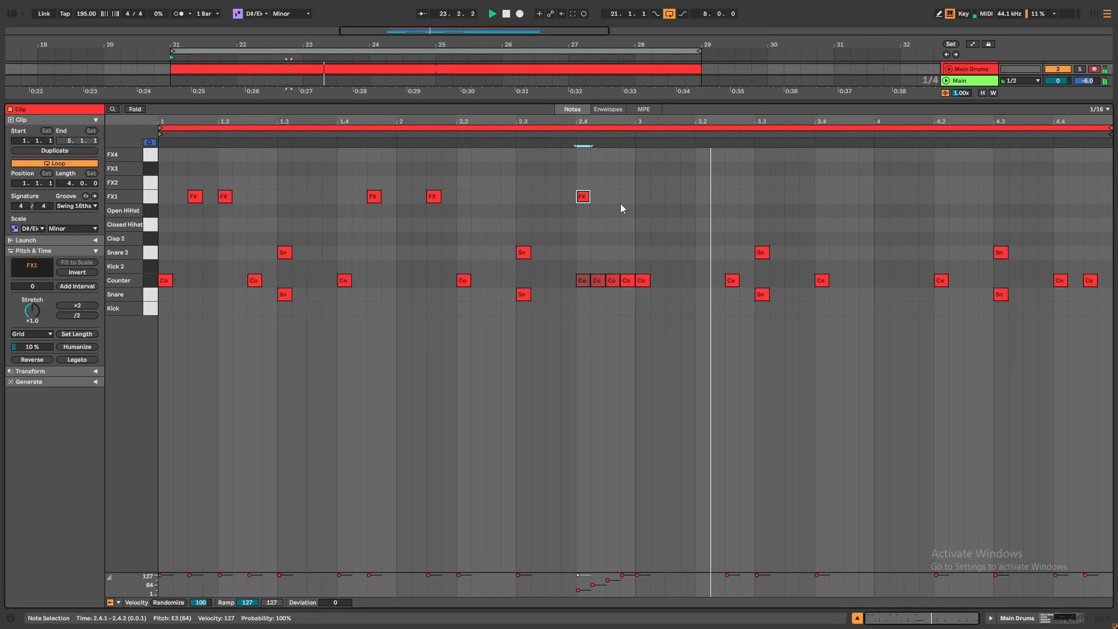
Step: Stop playback, select all FX1 notes in the drum clip and duplicate them
{"action": "key", "text": "space"}
{"action": "left_click", "coordinate": [149, 200]}
{"action": "key", "text": "ctrl+d"}
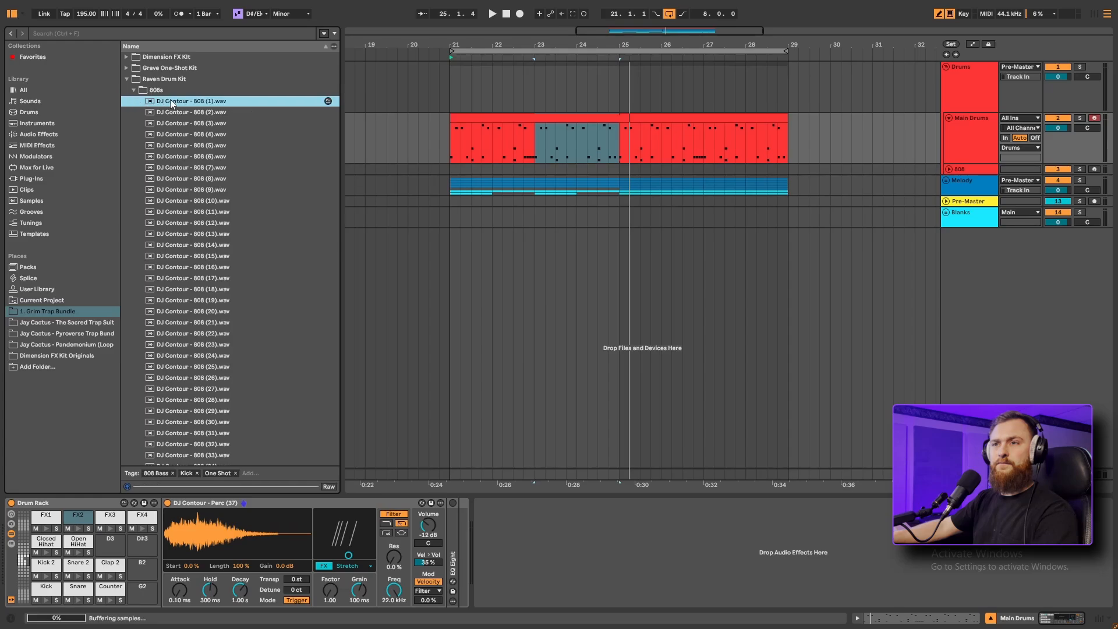
Step: Audition the samples in the Raven Drum Kit's 808s folder from 808 (2) through 808 (13)
{"action": "key", "text": "Down"}
{"action": "key", "text": "Down"}
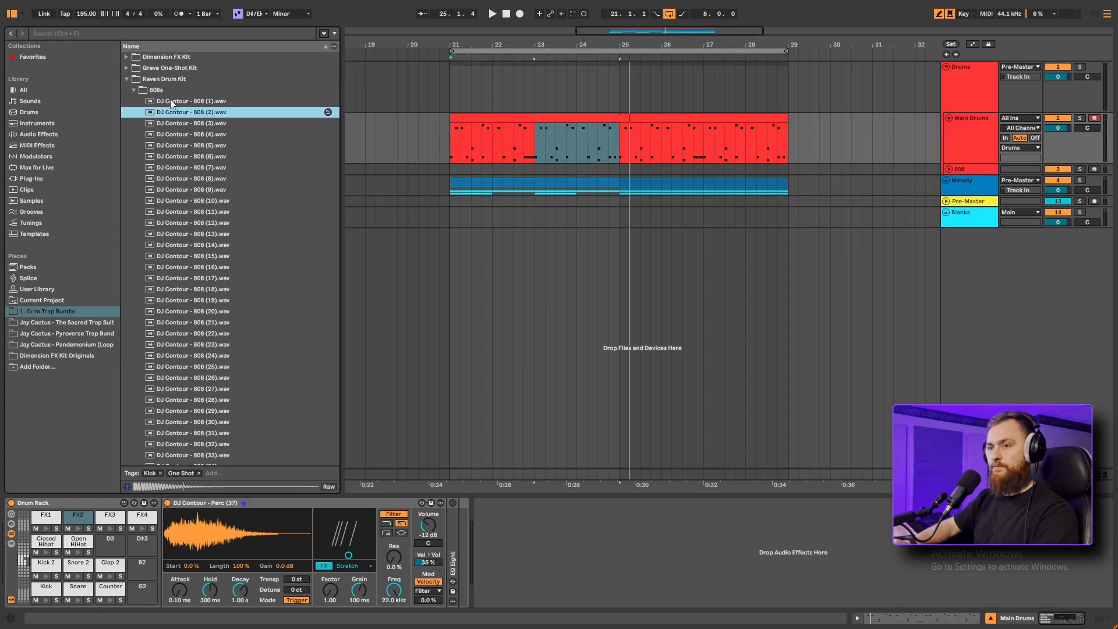
{"action": "key", "text": "Down"}
{"action": "key", "text": "Down"}
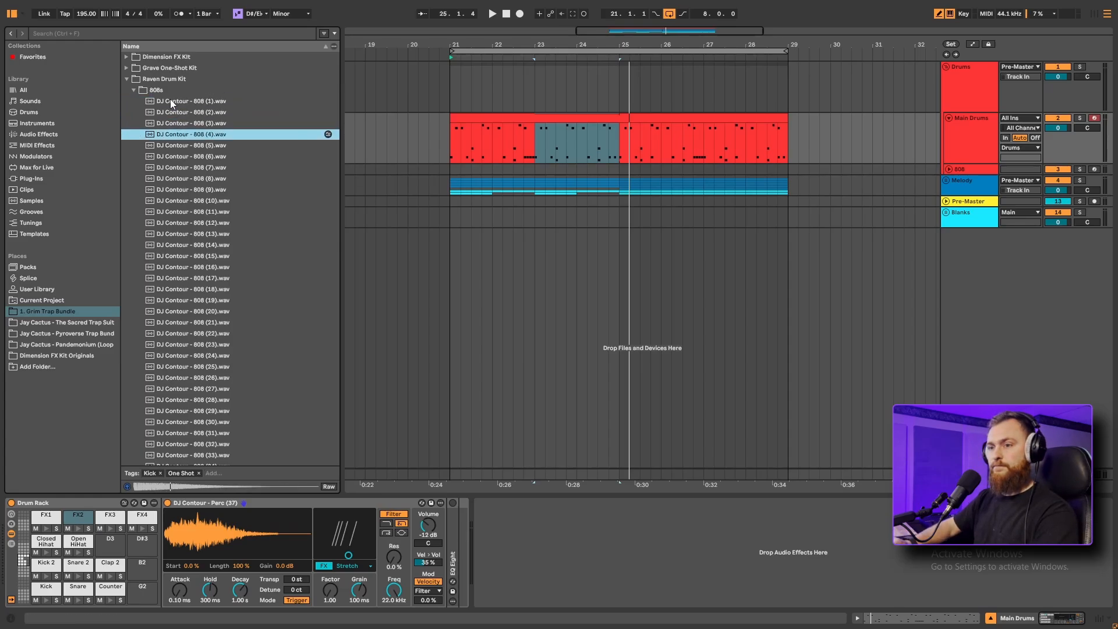
{"action": "key", "text": "Down"}
{"action": "key", "text": "Down"}
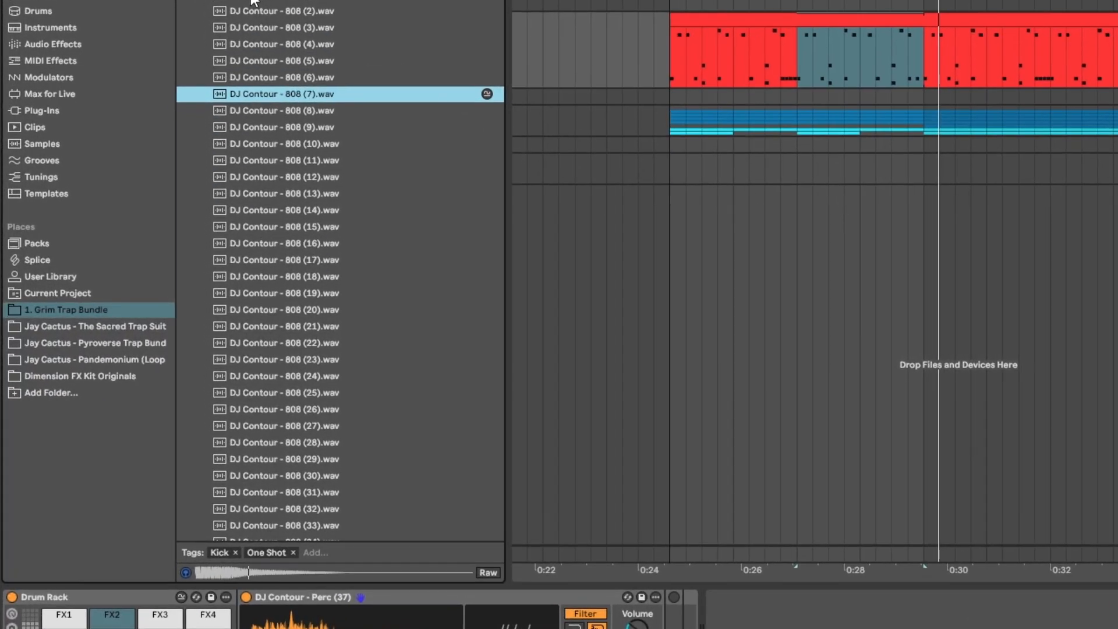
{"action": "key", "text": "Down"}
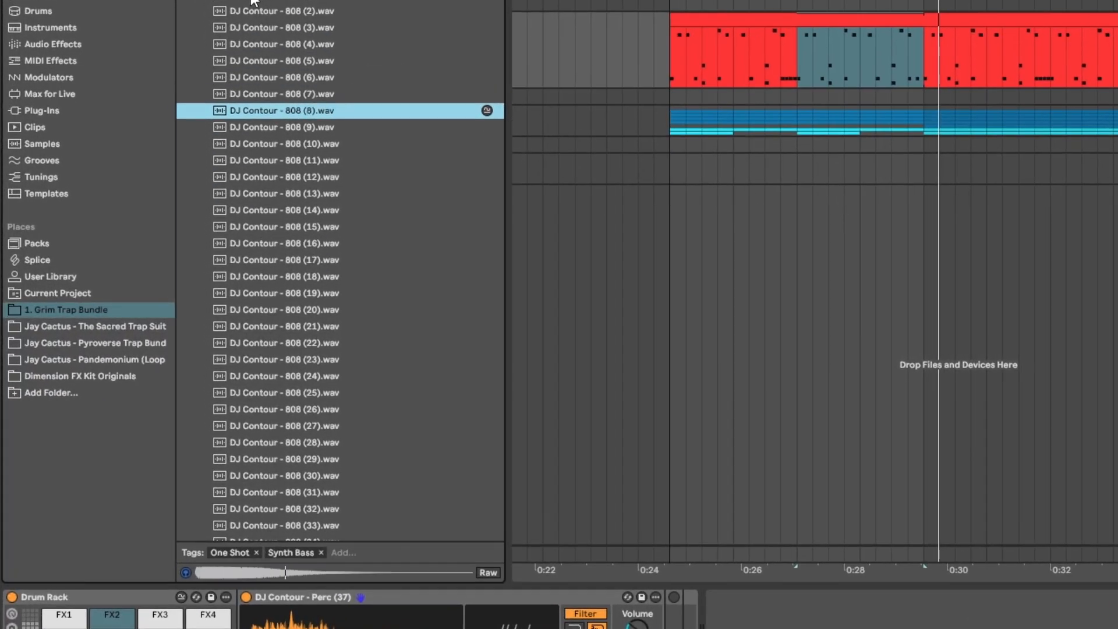
{"action": "key", "text": "Down"}
{"action": "key", "text": "Down"}
{"action": "key", "text": "Down"}
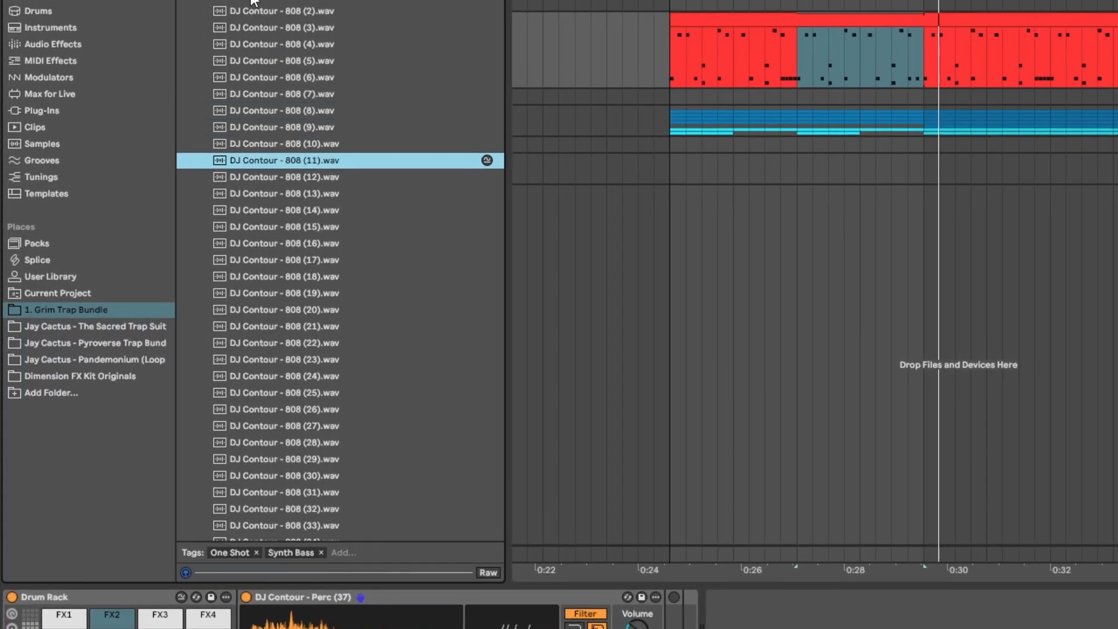
{"action": "key", "text": "Down"}
{"action": "key", "text": "Down"}
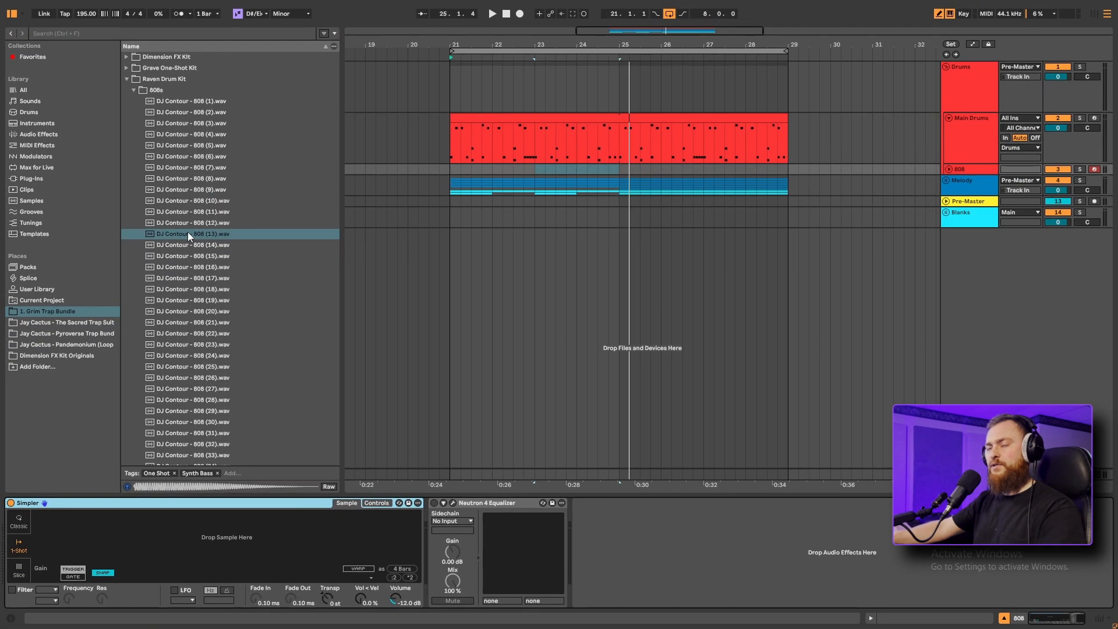
Step: Load 808 (13) into the 808 track's Simpler and raise its sample gain
{"action": "left_click_drag", "start_coordinate": [275, 192], "coordinate": [286, 564]}
{"action": "left_click_drag", "start_coordinate": [194, 481], "coordinate": [192, 539]}
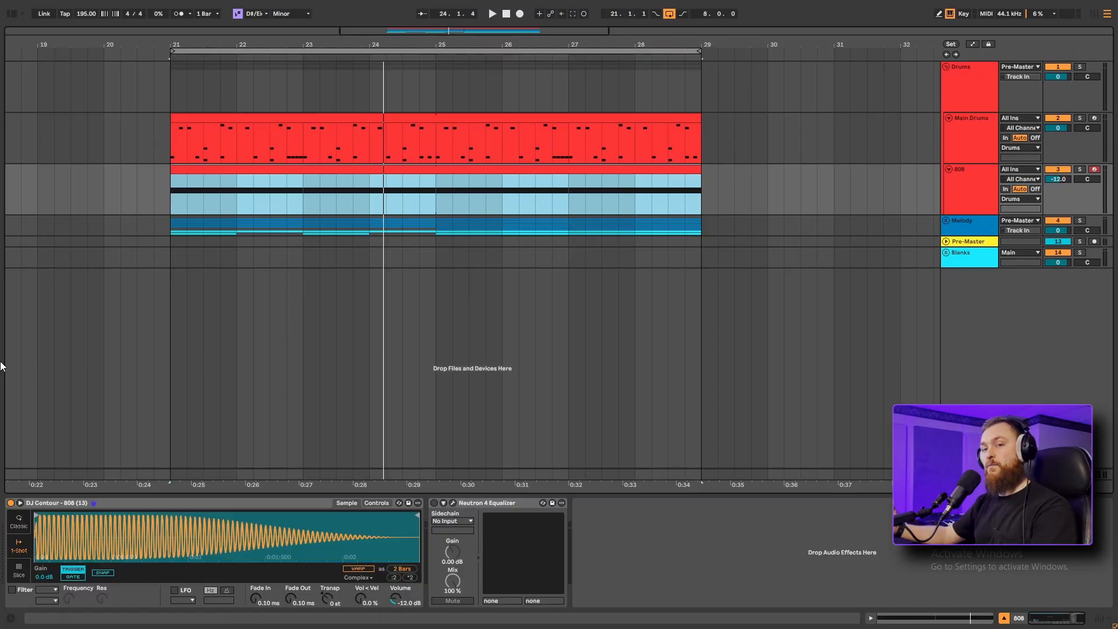
{"action": "left_click_drag", "start_coordinate": [33, 574], "coordinate": [32, 553]}
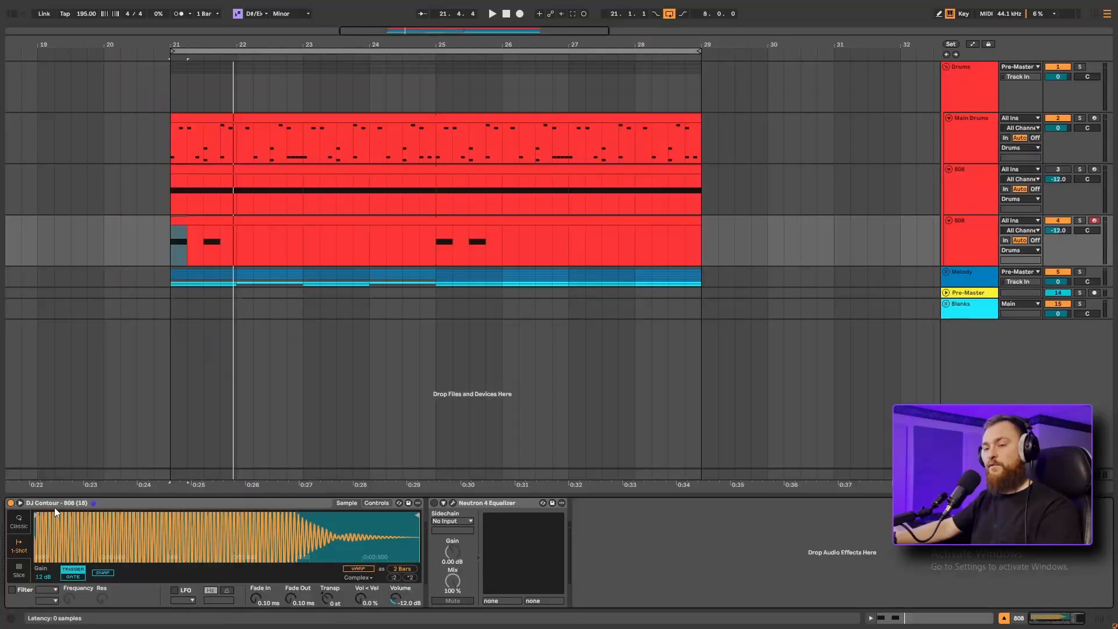
Step: Switch the 808 (18) Simpler to Classic mode and open its Voices choices
{"action": "left_click", "coordinate": [21, 520]}
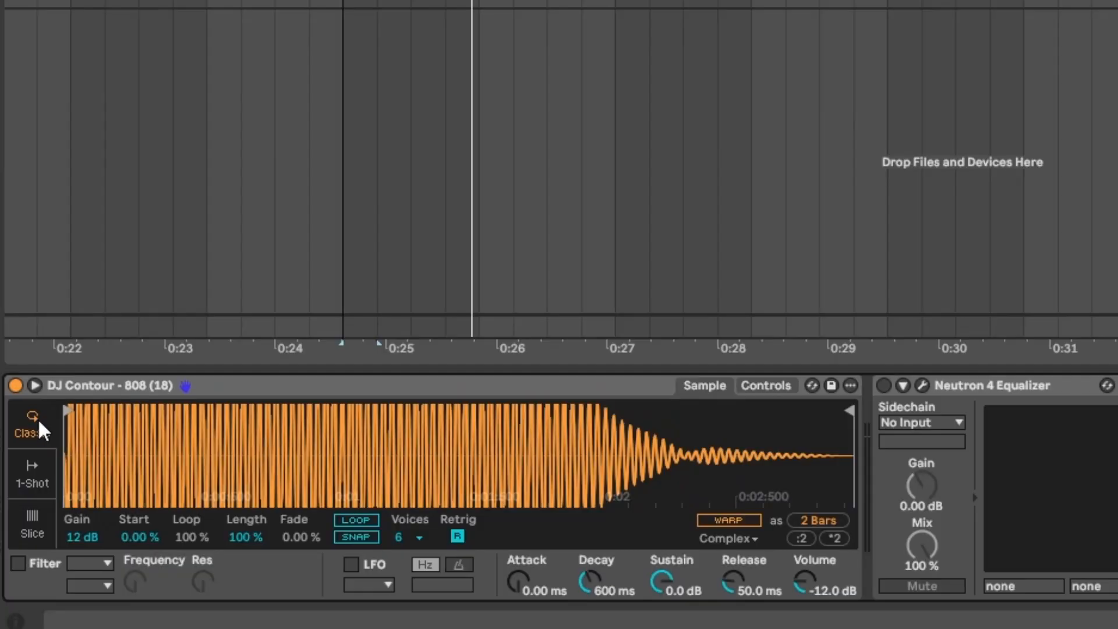
{"action": "left_click", "coordinate": [406, 536]}
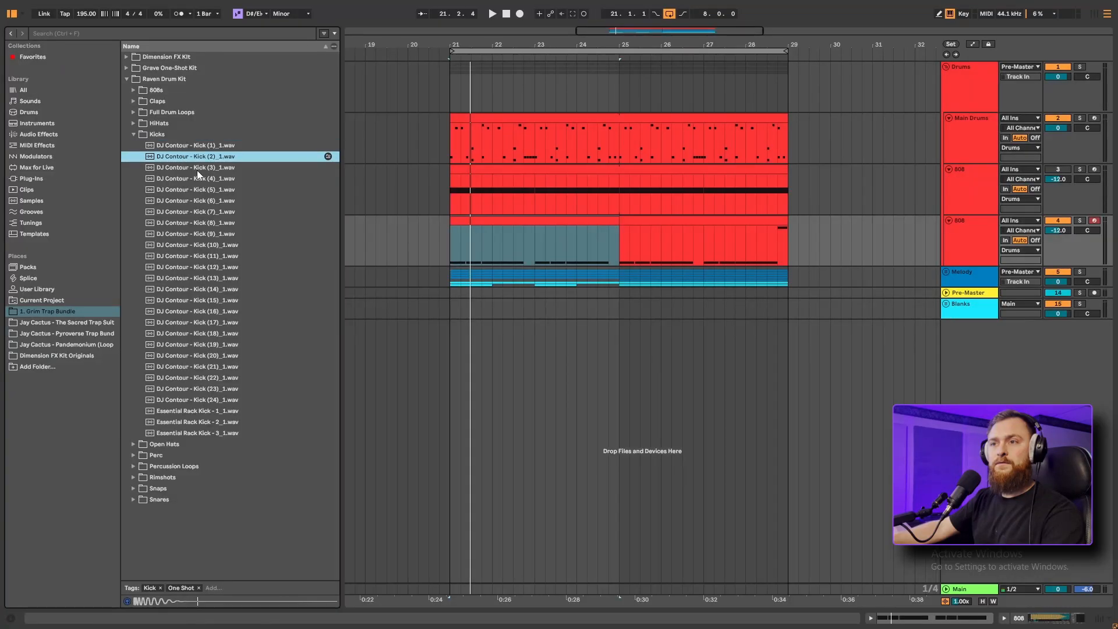
Step: Audition the kicks in the Raven Drum Kit's Kicks folder from Kick (3) through Kick (22), then go back one sample
{"action": "left_click", "coordinate": [198, 167]}
{"action": "key", "text": "Down"}
{"action": "key", "text": "Down"}
{"action": "key", "text": "Down"}
{"action": "key", "text": "Down"}
{"action": "key", "text": "Down"}
{"action": "key", "text": "Down"}
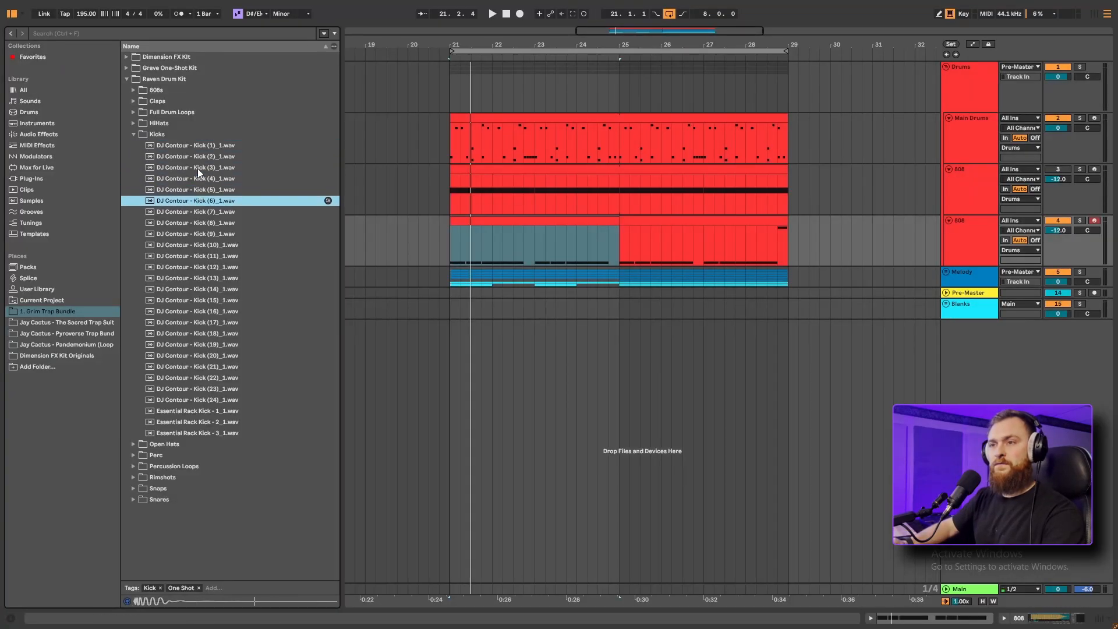
{"action": "key", "text": "Down"}
{"action": "key", "text": "Down"}
{"action": "key", "text": "Down"}
{"action": "key", "text": "Down"}
{"action": "key", "text": "Down"}
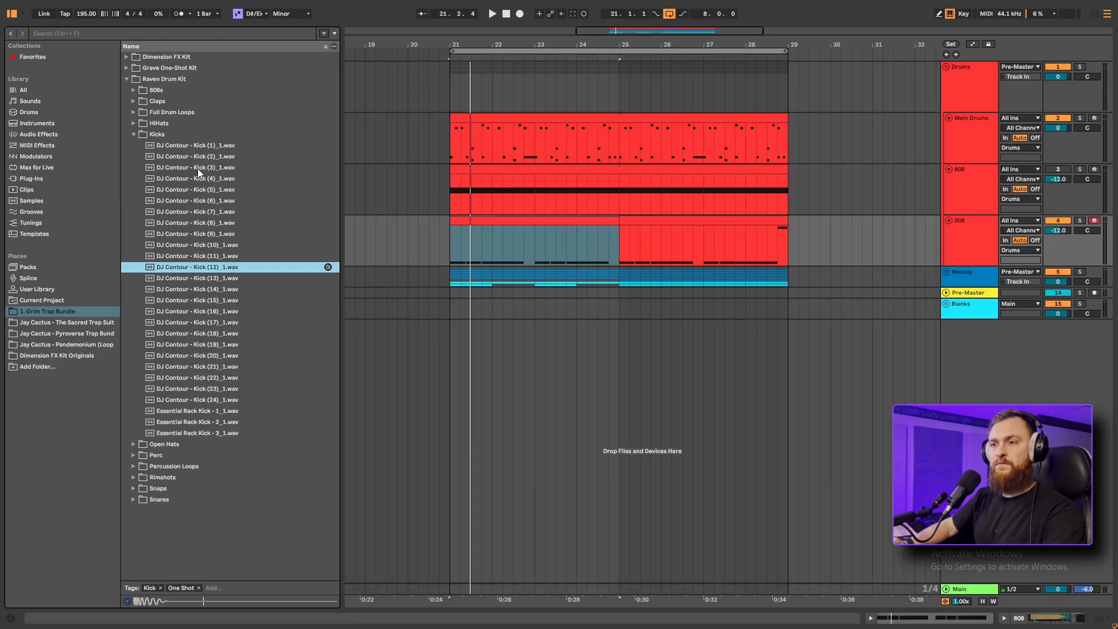
{"action": "key", "text": "Down"}
{"action": "key", "text": "Down"}
{"action": "key", "text": "Down"}
{"action": "key", "text": "Down"}
{"action": "key", "text": "Down"}
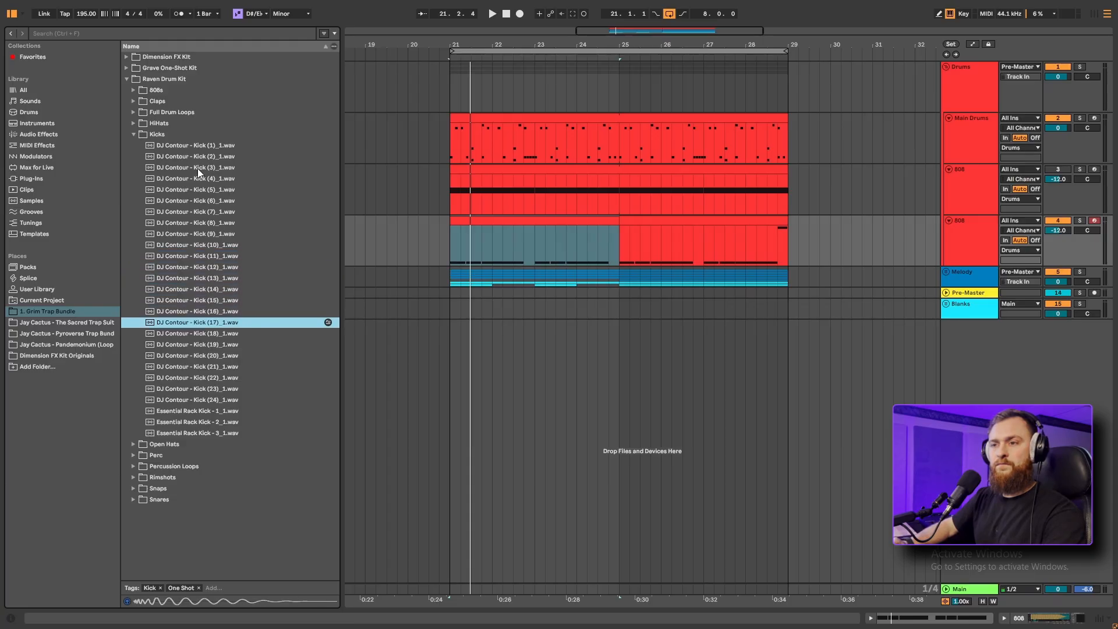
{"action": "key", "text": "Down"}
{"action": "key", "text": "Down"}
{"action": "key", "text": "Down"}
{"action": "key", "text": "Down"}
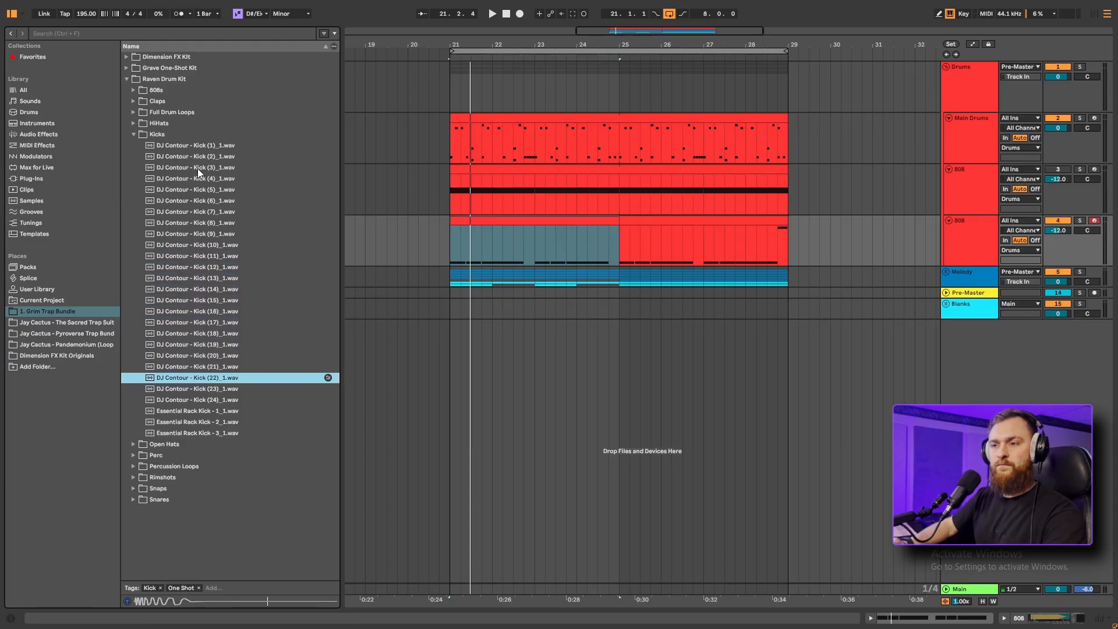
{"action": "key", "text": "Up"}
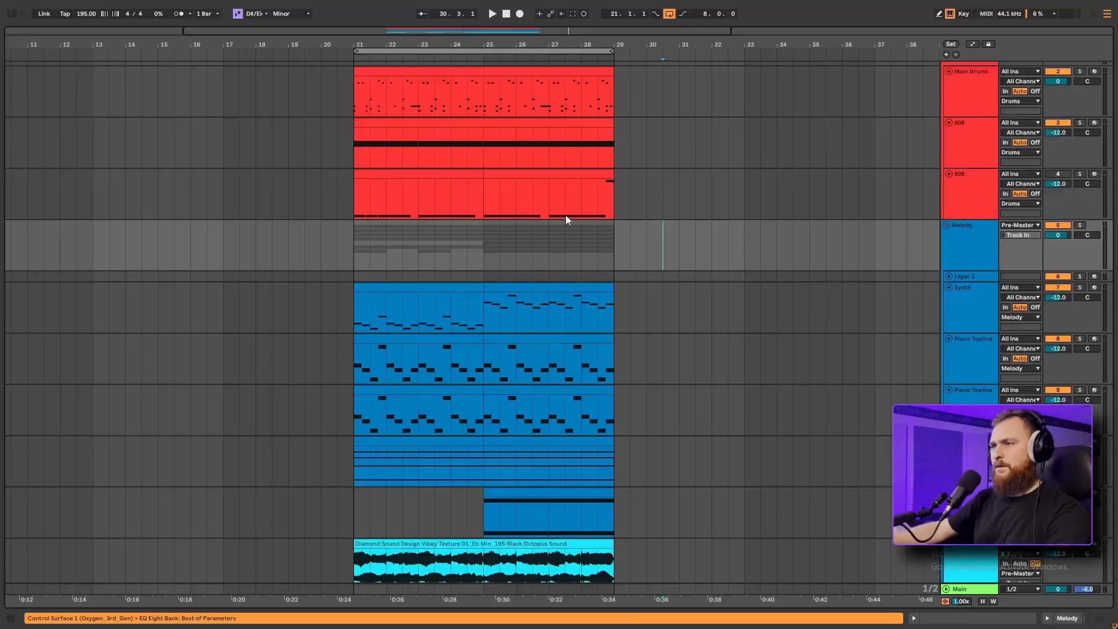
Step: Move both clips of the second 808 track to start at bar 29 and copy the Main Drums clips to bar 29
{"action": "left_click", "coordinate": [482, 174]}
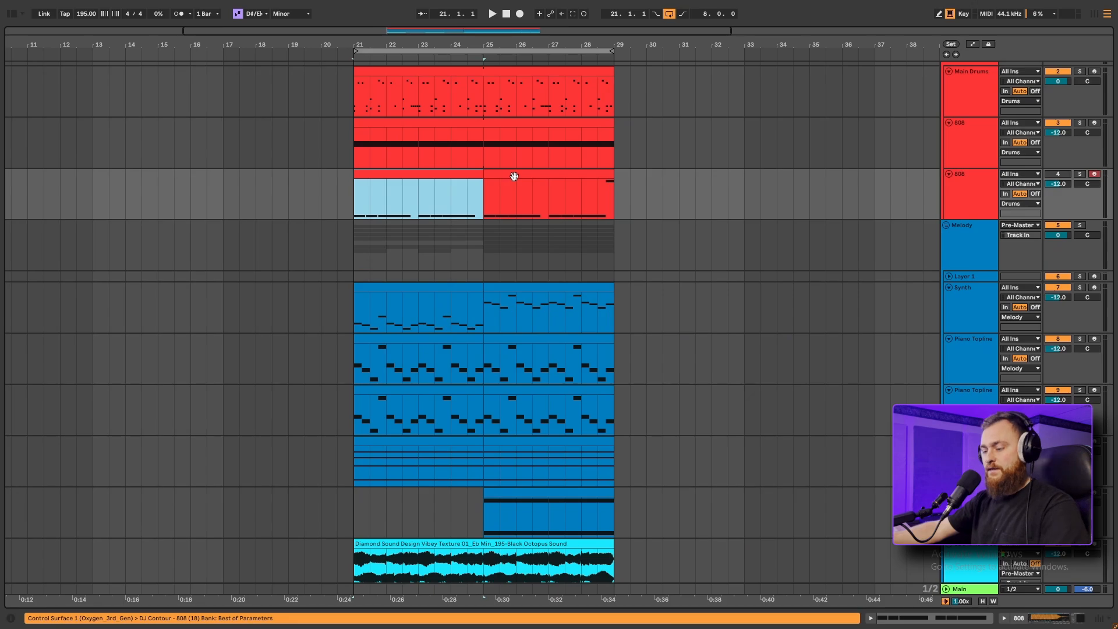
{"action": "left_click", "coordinate": [513, 176], "text": "shift"}
{"action": "left_click_drag", "start_coordinate": [449, 175], "coordinate": [714, 192]}
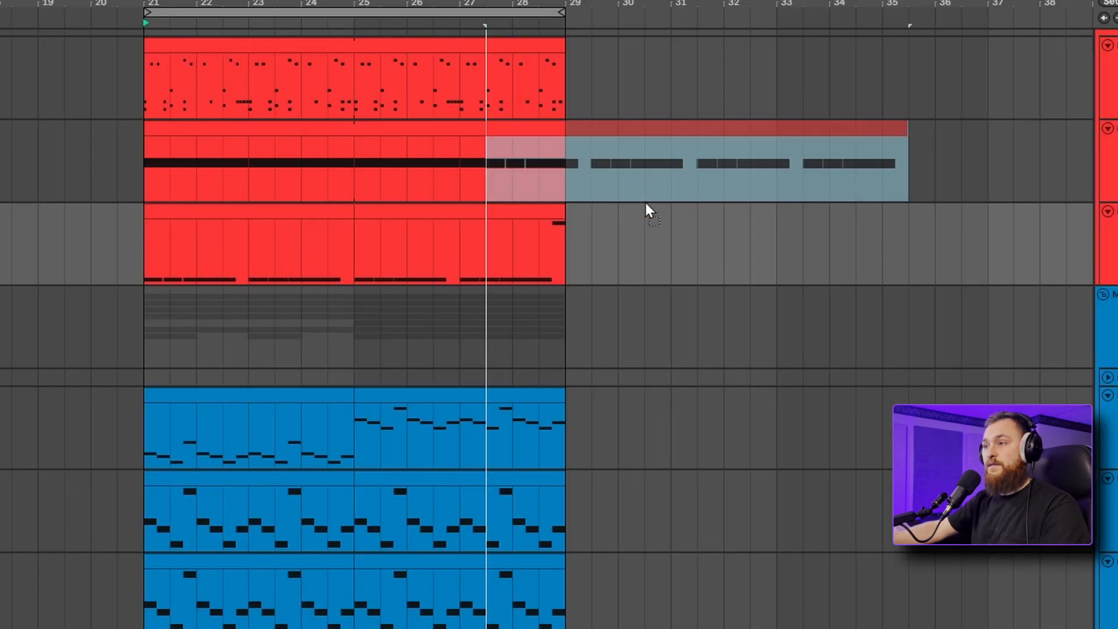
{"action": "left_click_drag", "start_coordinate": [728, 241], "coordinate": [726, 240]}
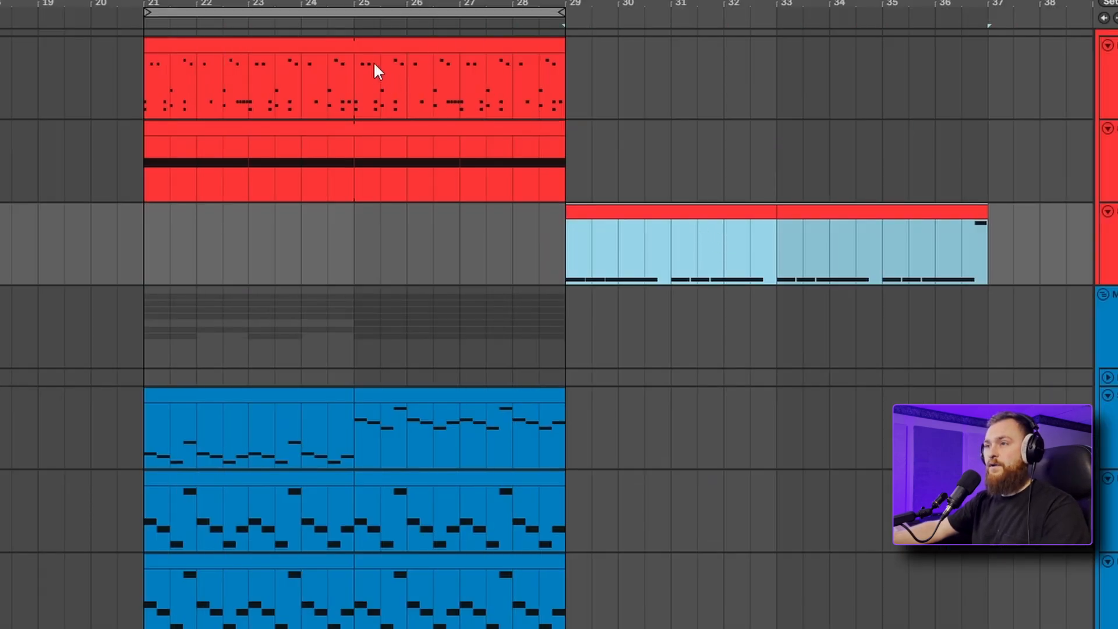
{"action": "left_click_drag", "start_coordinate": [365, 49], "coordinate": [792, 126]}
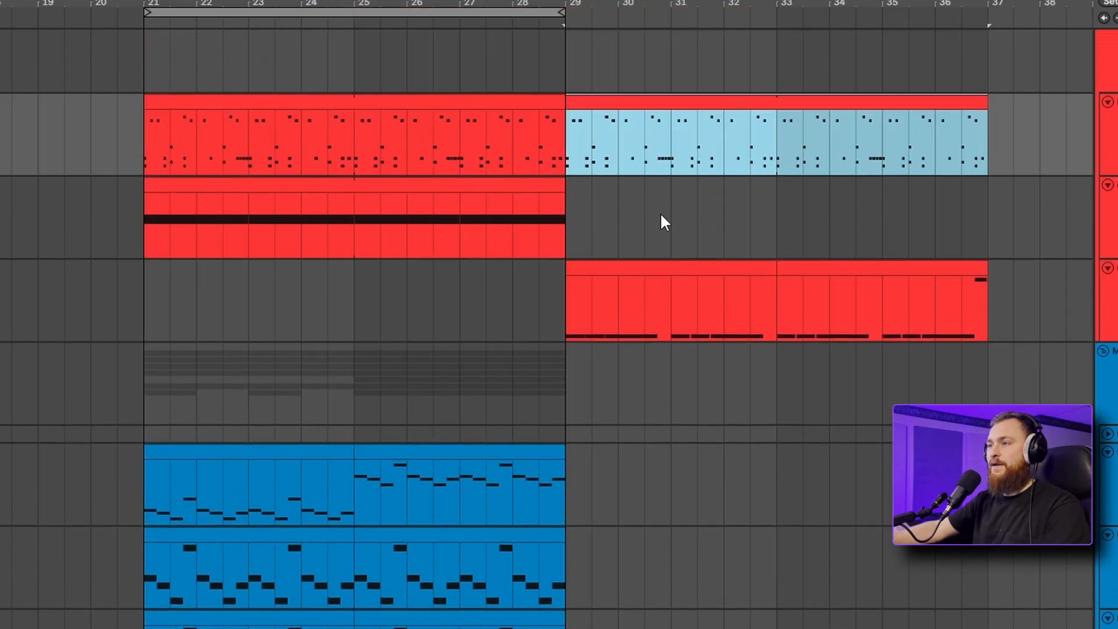
Step: In the Main Drums clip at bar 21, remove the kicks at 1.2.3 and 1.4 and add a kick at 2.1
{"action": "double_click", "coordinate": [400, 106]}
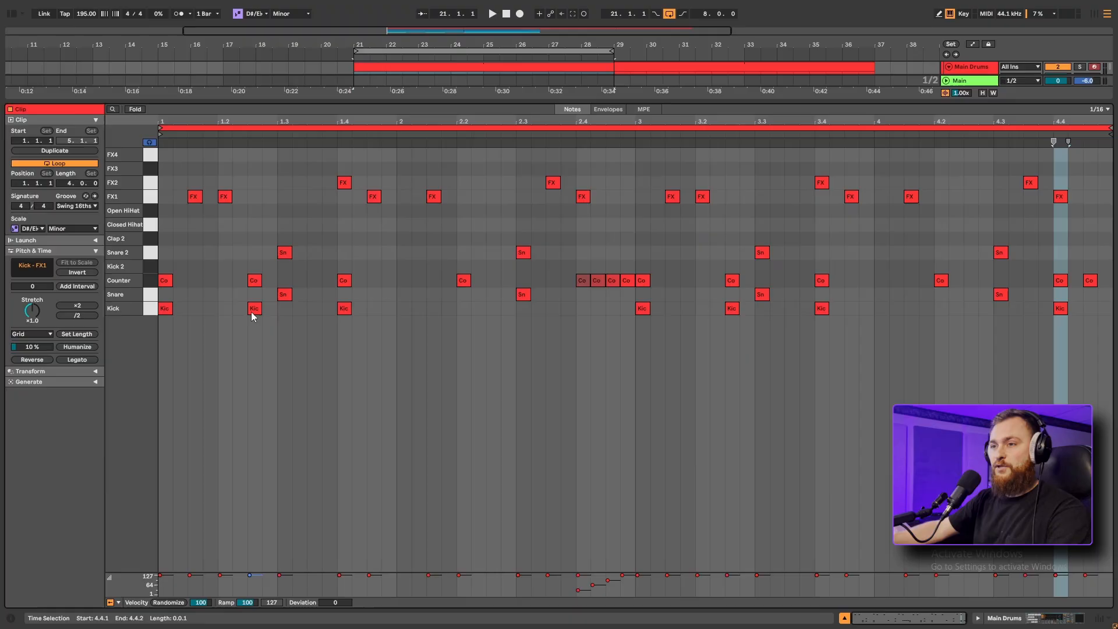
{"action": "double_click", "coordinate": [253, 308]}
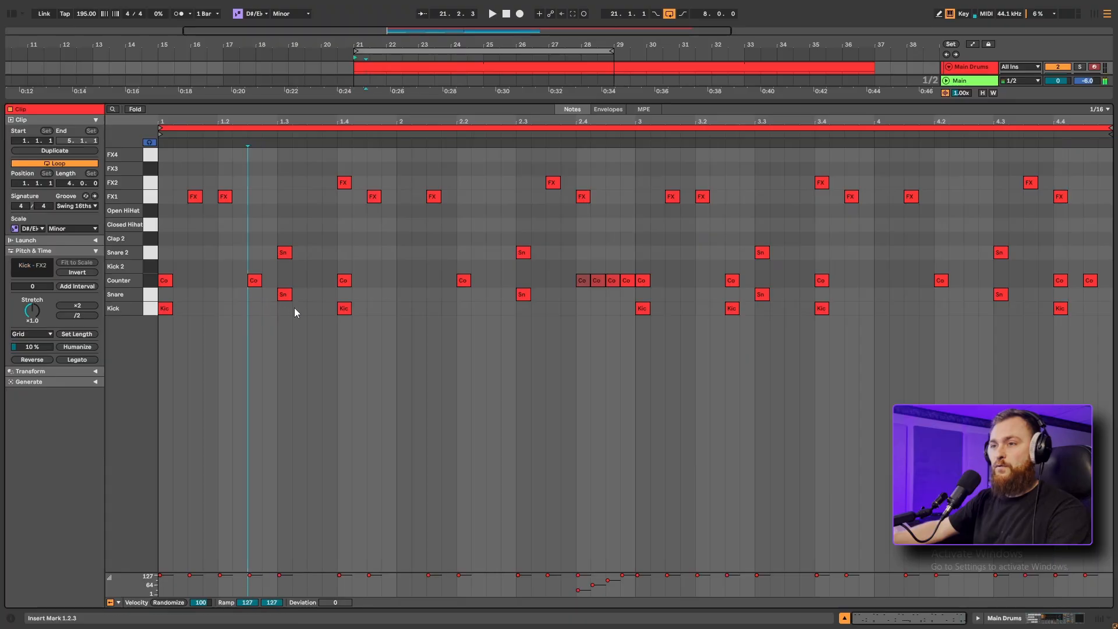
{"action": "double_click", "coordinate": [344, 310]}
{"action": "double_click", "coordinate": [404, 309]}
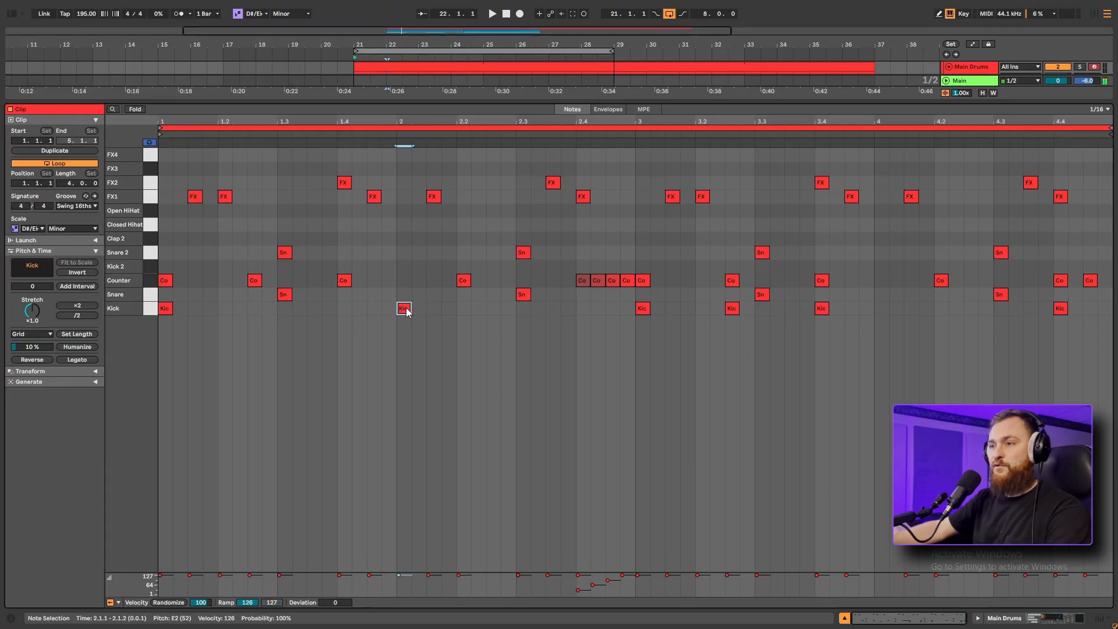
Step: Copy the Synth and Piano Topline clips to bar 1 and replace the second Synth clip there with a copy of the first
{"action": "left_click_drag", "start_coordinate": [353, 301], "coordinate": [33, 303]}
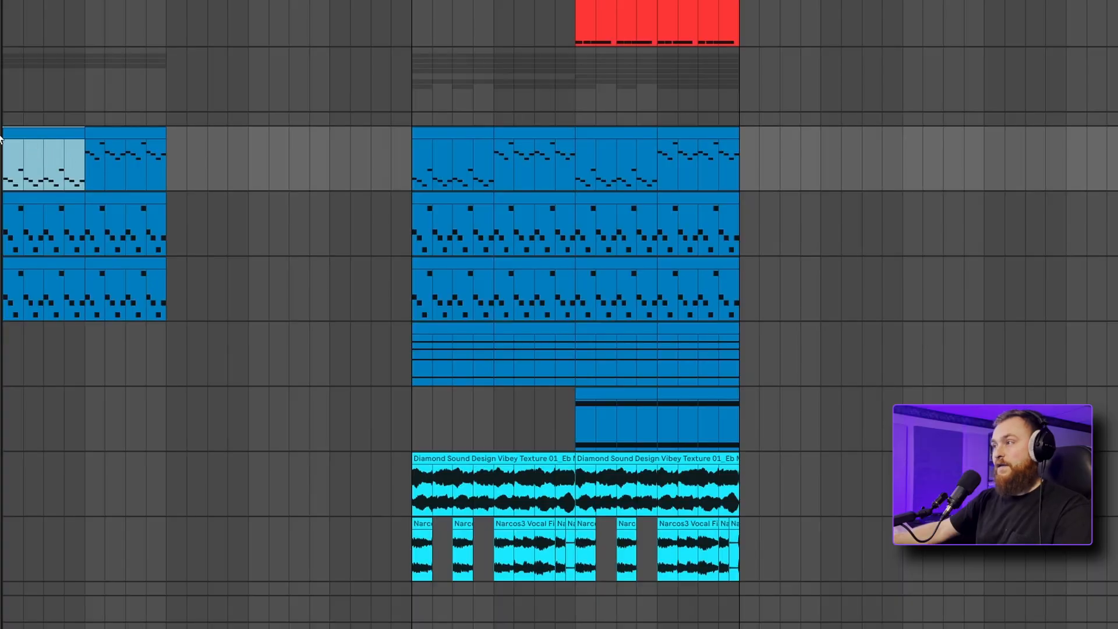
{"action": "left_click_drag", "start_coordinate": [23, 134], "coordinate": [101, 137]}
{"action": "key", "text": "space"}
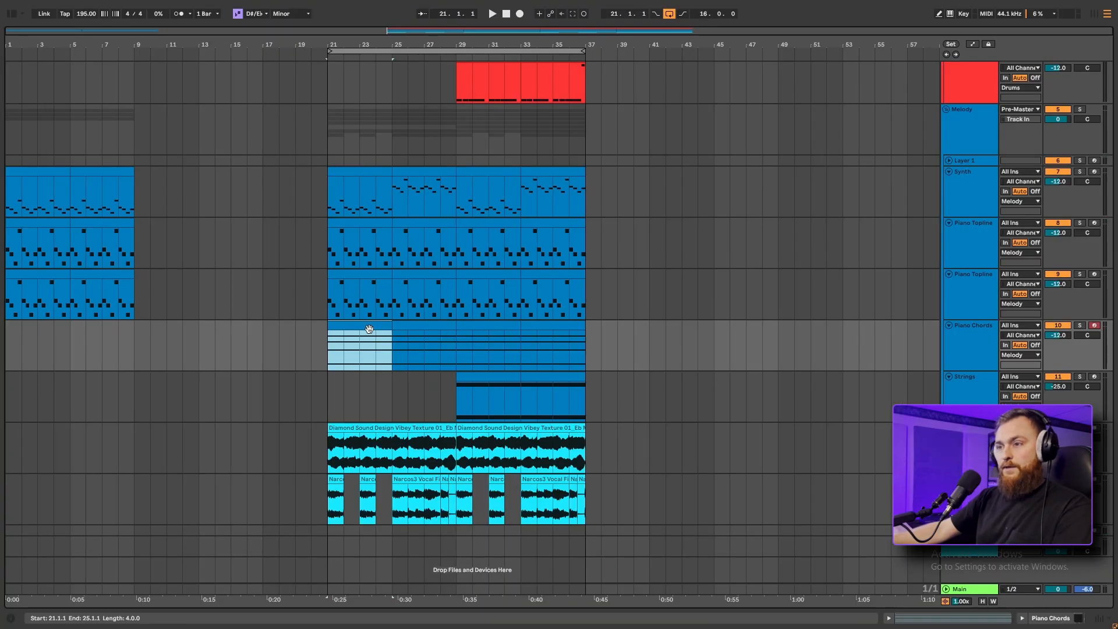
Step: Copy the first Piano Chords clip to bar 5 and the Narcos3 vocal clips to bar 1, and play back the intro
{"action": "left_click_drag", "start_coordinate": [368, 329], "coordinate": [109, 337]}
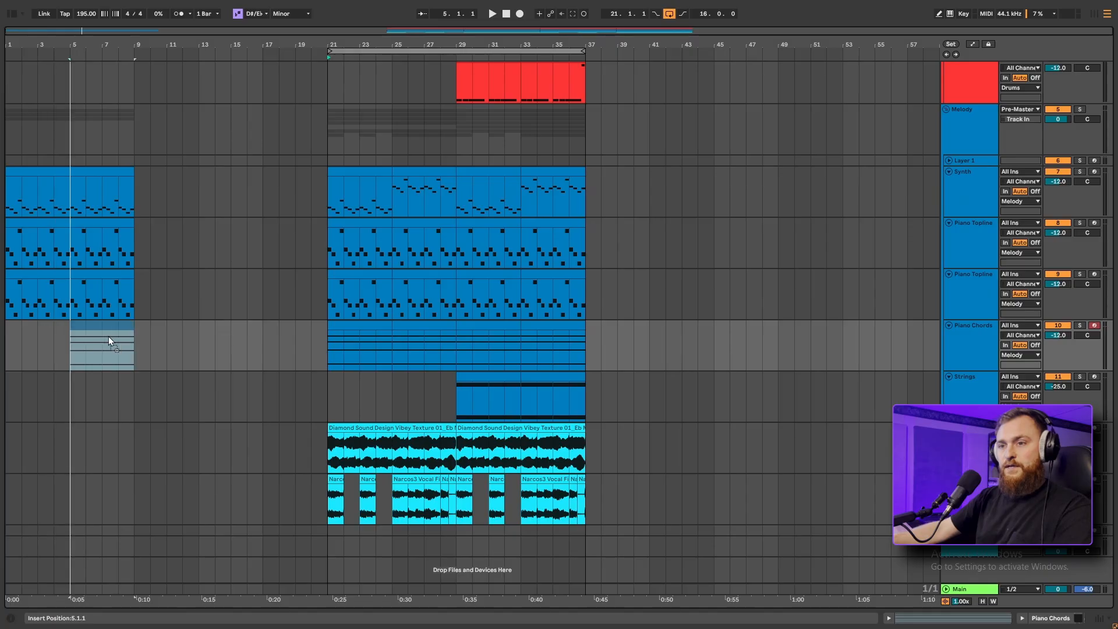
{"action": "left_click", "coordinate": [398, 477]}
{"action": "left_click_drag", "start_coordinate": [347, 484], "coordinate": [10, 477]}
{"action": "key", "text": "space"}
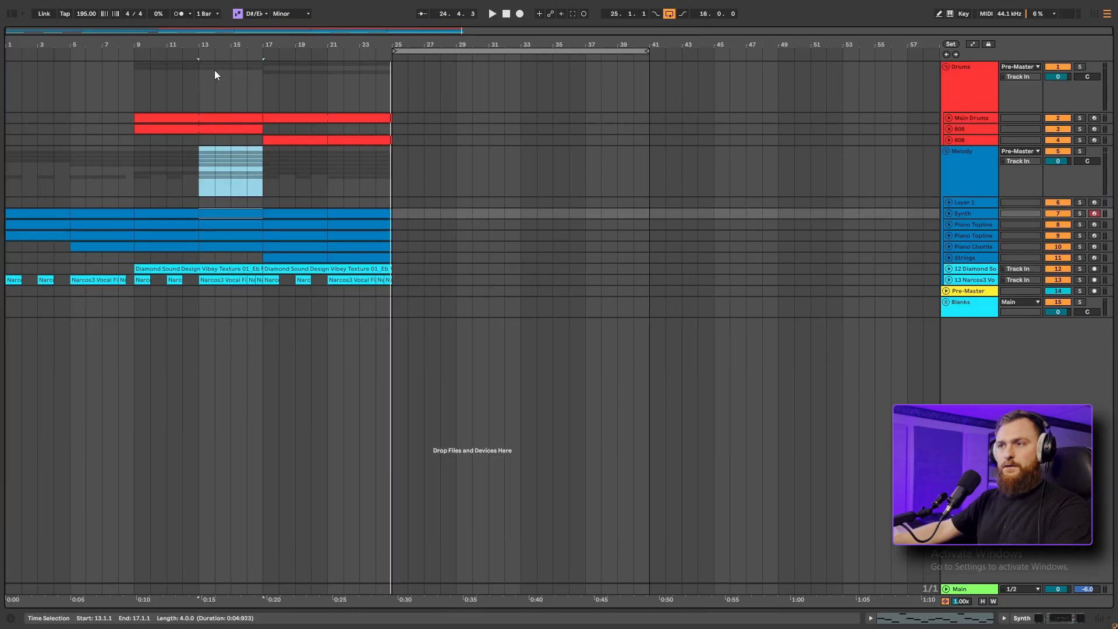
Step: Fill bars 25 to 41 with copies of bars 9 to 17 and remove their vocal clips and first texture clip
{"action": "left_click_drag", "start_coordinate": [133, 64], "coordinate": [261, 287]}
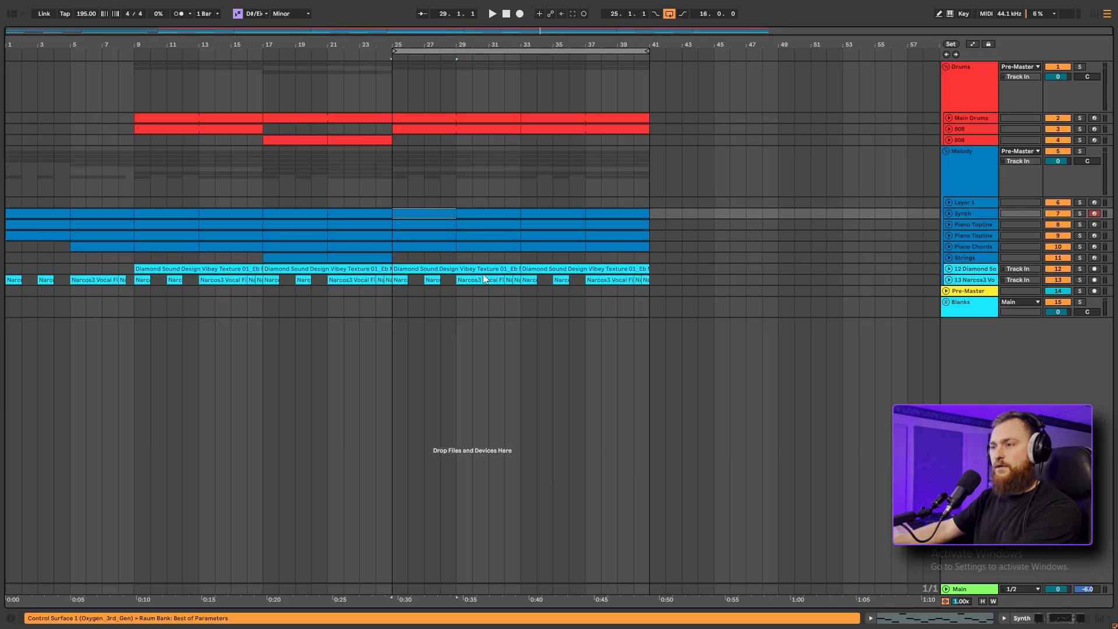
{"action": "left_click", "coordinate": [483, 275]}
{"action": "left_click", "coordinate": [482, 268]}
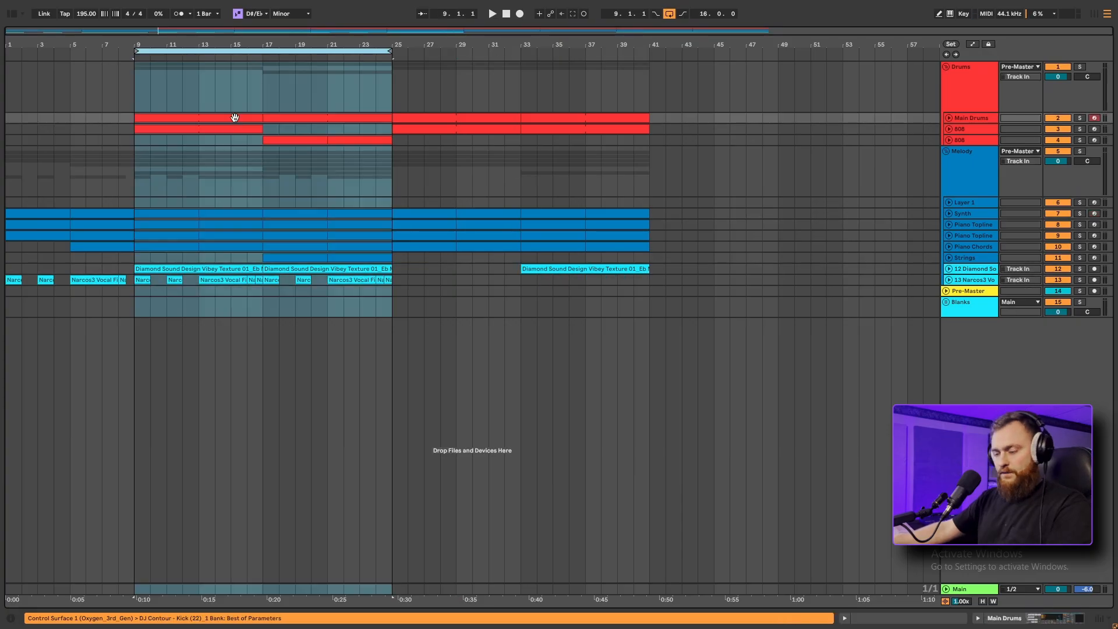
Step: Copy the section at bars 9 to 25 to bar 41 and the section at bars 25 to 41 to bar 57
{"action": "left_click_drag", "start_coordinate": [220, 118], "coordinate": [737, 115]}
{"action": "left_click_drag", "start_coordinate": [691, 48], "coordinate": [692, 30]}
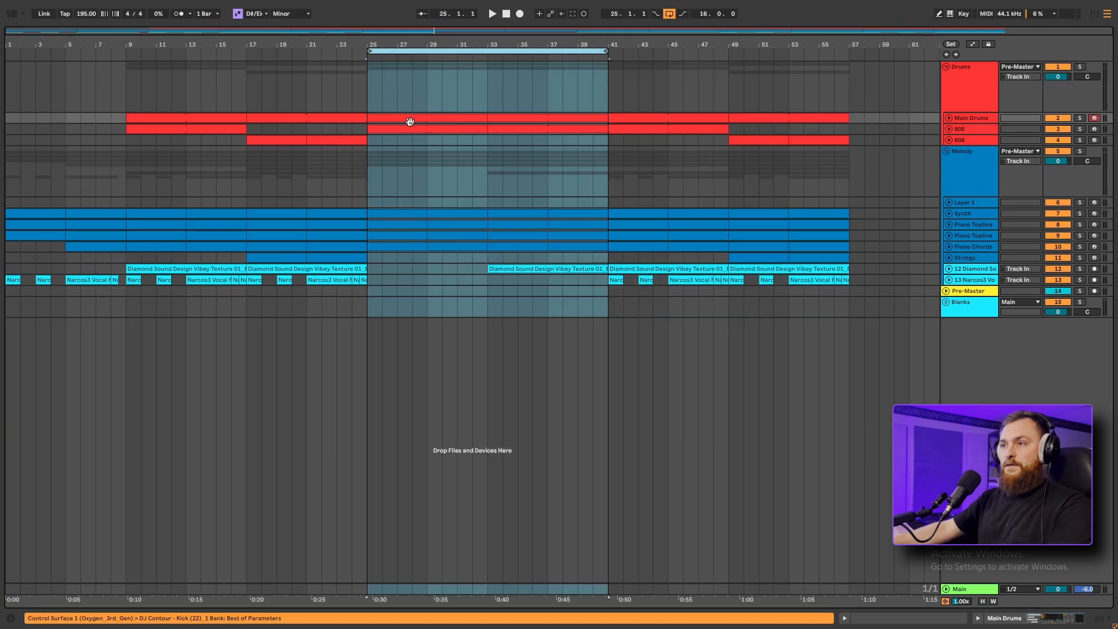
{"action": "left_click_drag", "start_coordinate": [409, 118], "coordinate": [904, 117]}
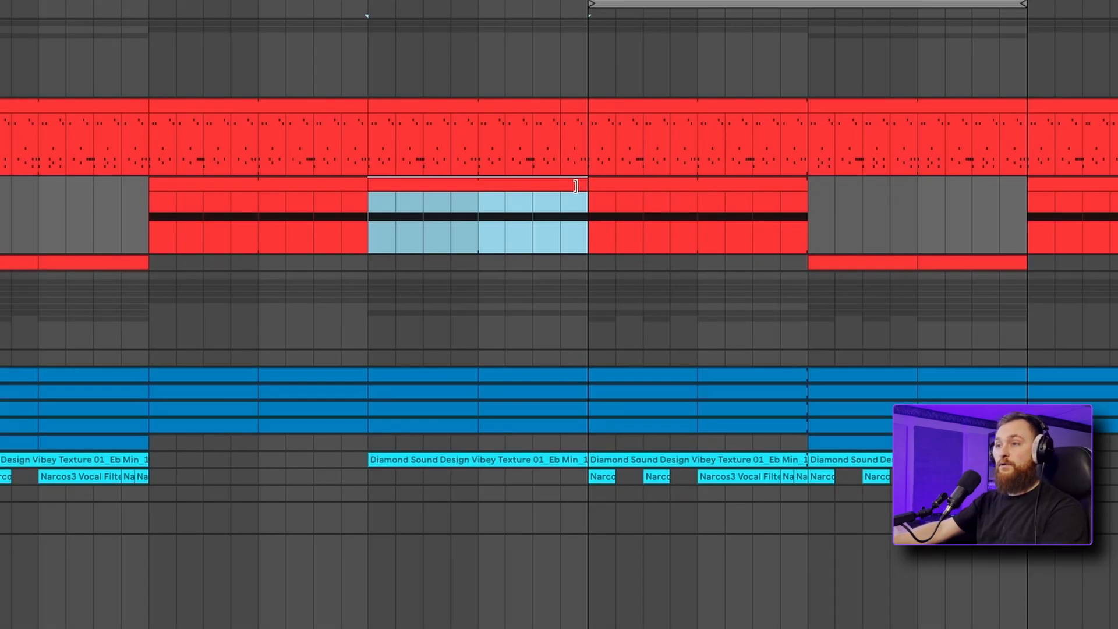
Step: Before the section at bar 41, trim the 808 clip to end at bar 39 and the Main Drums clip to end at bar 40
{"action": "left_click_drag", "start_coordinate": [575, 186], "coordinate": [535, 191]}
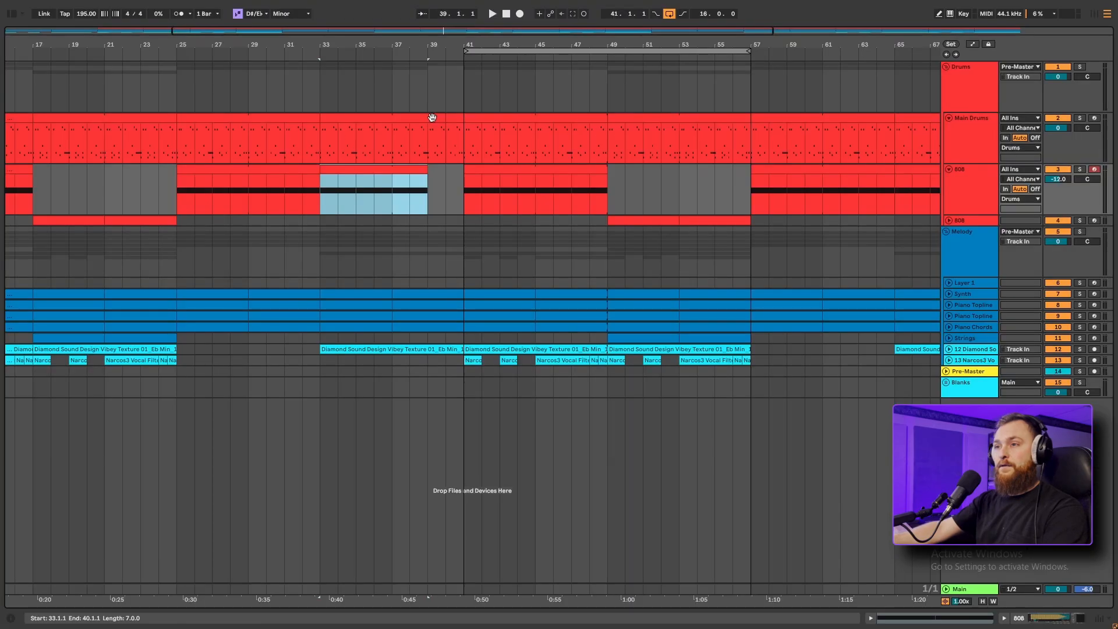
{"action": "left_click", "coordinate": [537, 105]}
{"action": "left_click", "coordinate": [537, 140]}
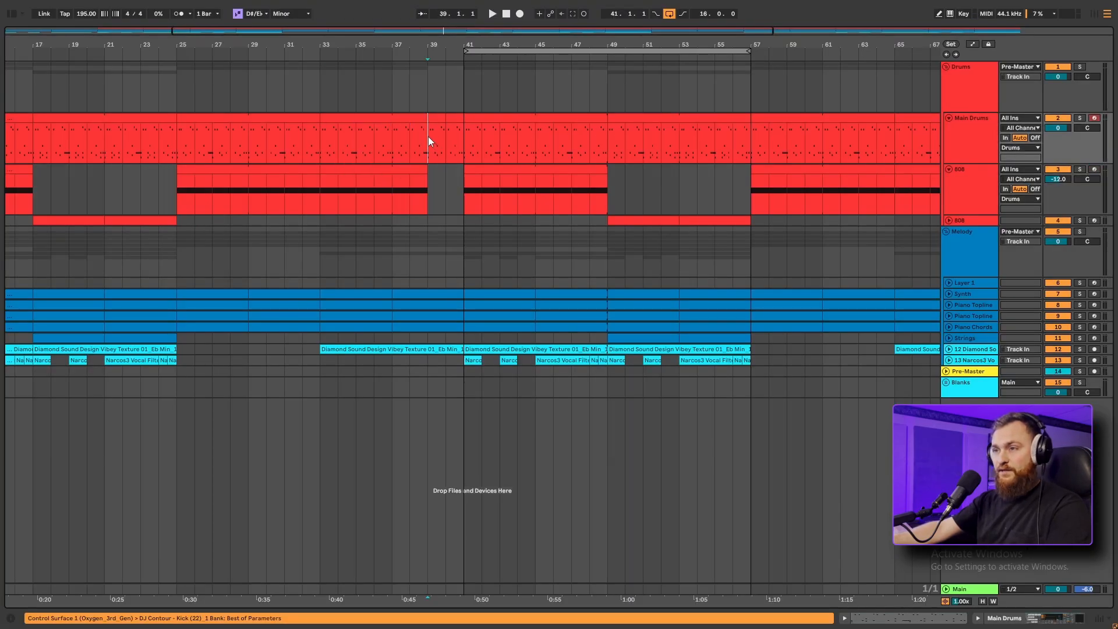
Step: Remove the kick on beat 1 of the Main Drums clip at bar 25 and clear the Synth clip starting at bar 33
{"action": "double_click", "coordinate": [209, 119]}
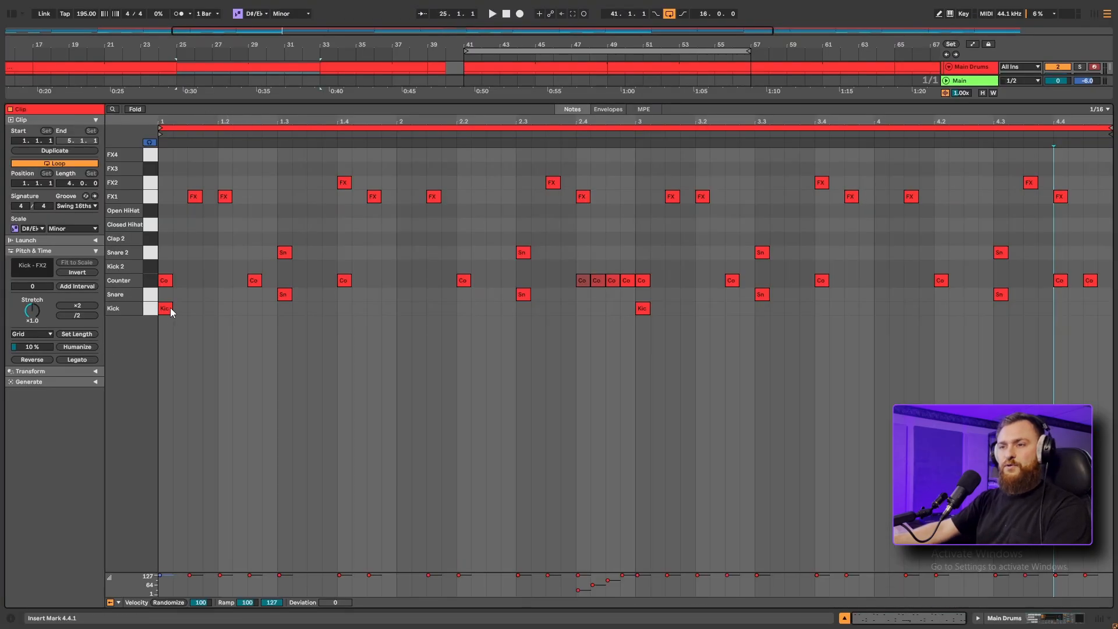
{"action": "double_click", "coordinate": [170, 308]}
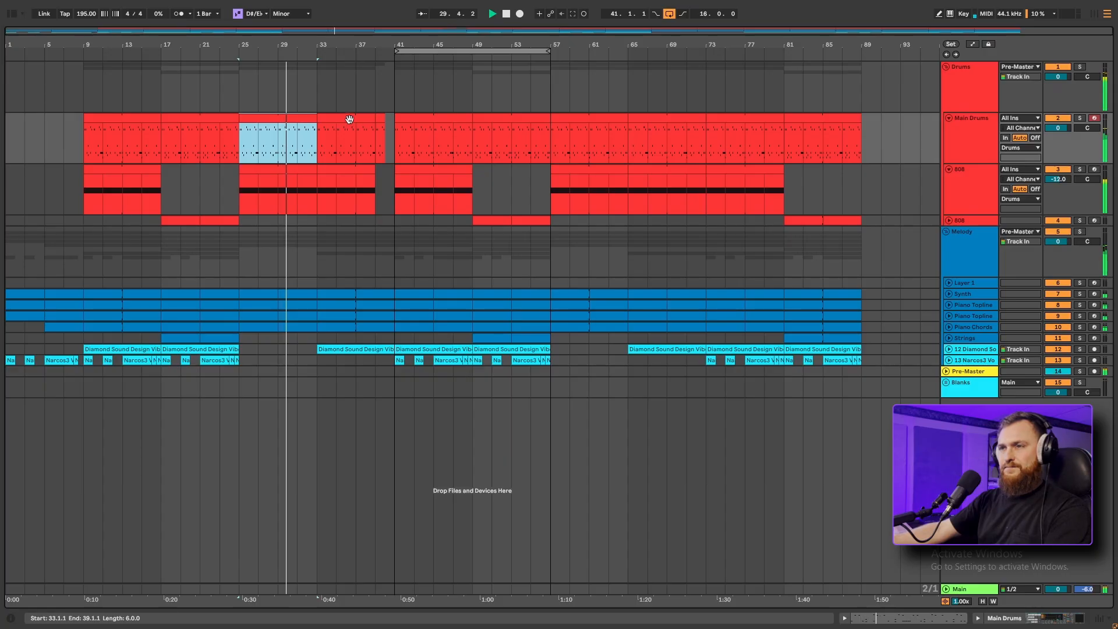
{"action": "key", "text": "space"}
{"action": "left_click", "coordinate": [349, 119]}
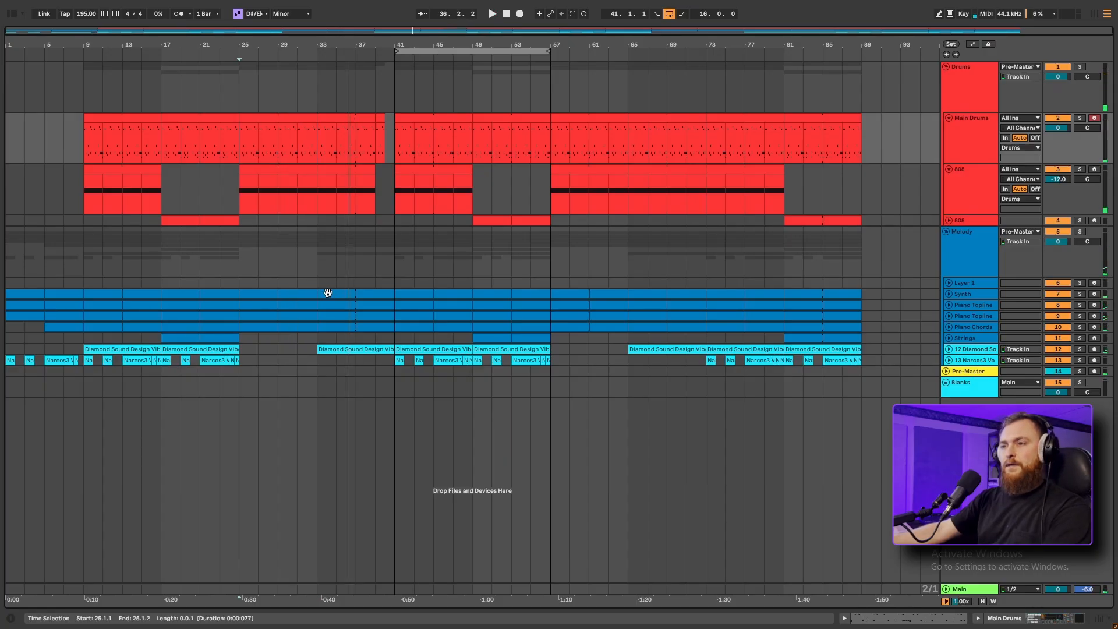
{"action": "left_click", "coordinate": [324, 294]}
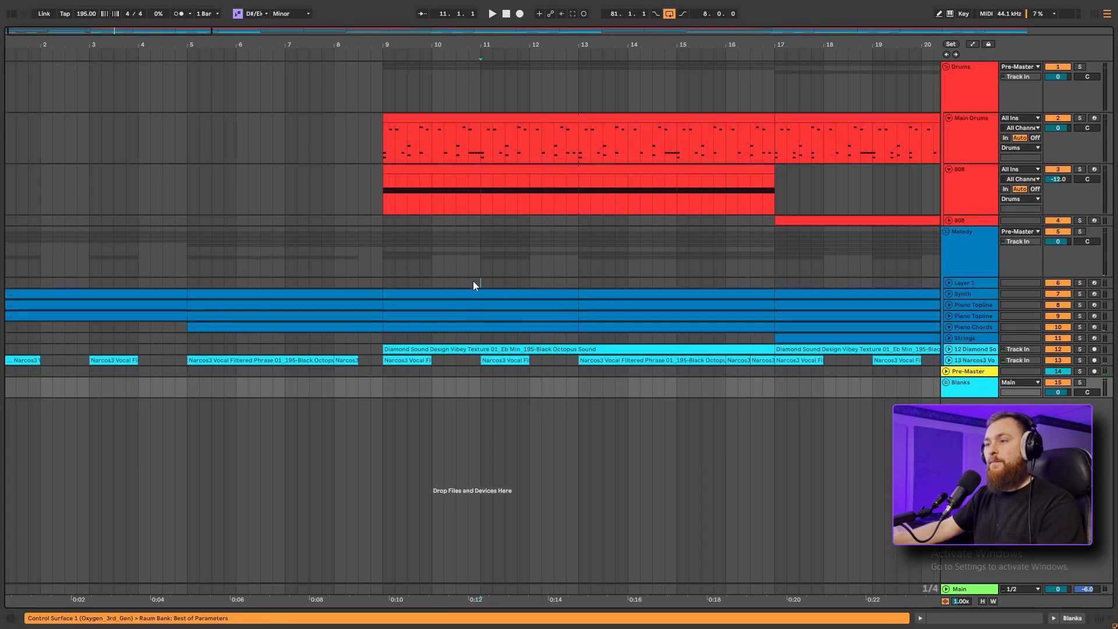
Step: Cut one-beat gaps before bars 11 and 13 across the melody, texture and vocal tracks, and play back from bar 9
{"action": "left_click_drag", "start_coordinate": [473, 280], "coordinate": [468, 352]}
{"action": "key", "text": "ctrl+e"}
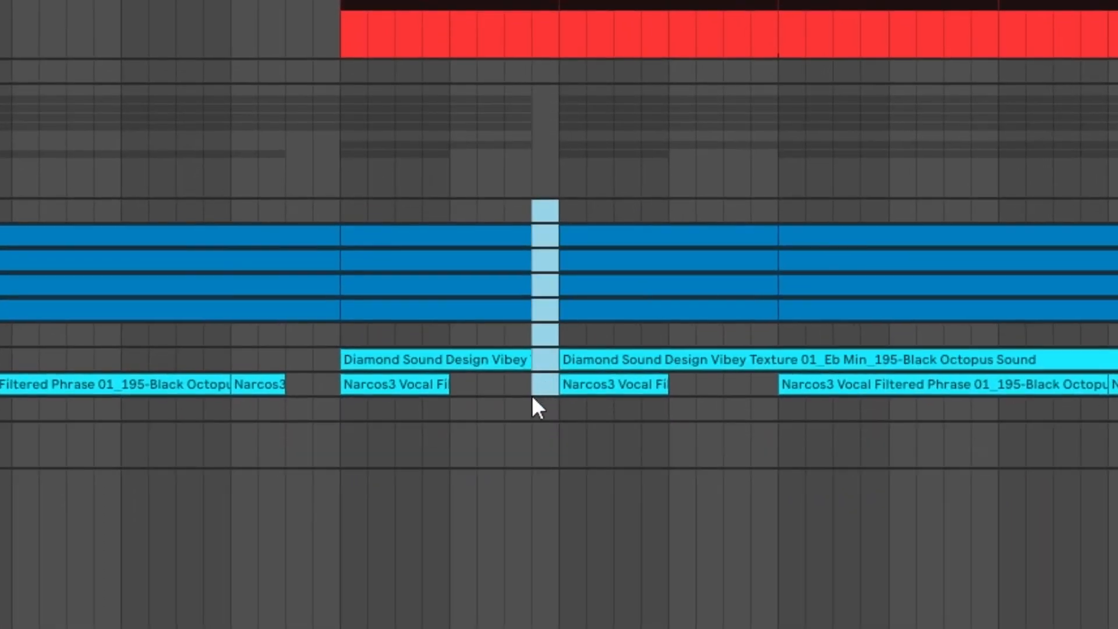
{"action": "key", "text": "Delete"}
{"action": "left_click", "coordinate": [350, 184]}
{"action": "key", "text": "space"}
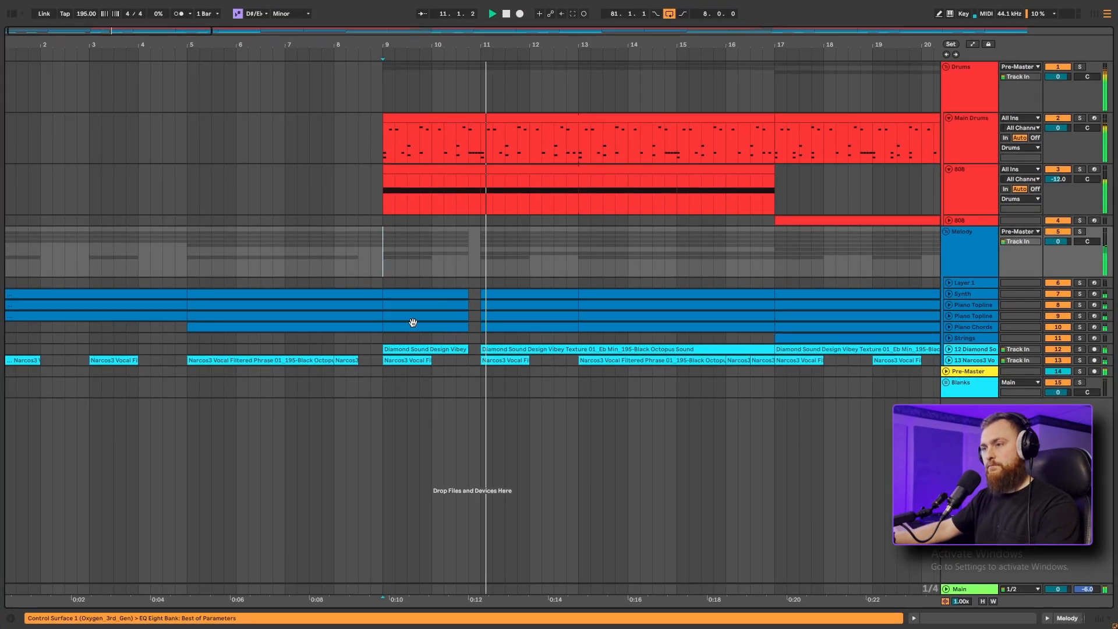
{"action": "left_click_drag", "start_coordinate": [578, 284], "coordinate": [567, 286]}
{"action": "key", "text": "space"}
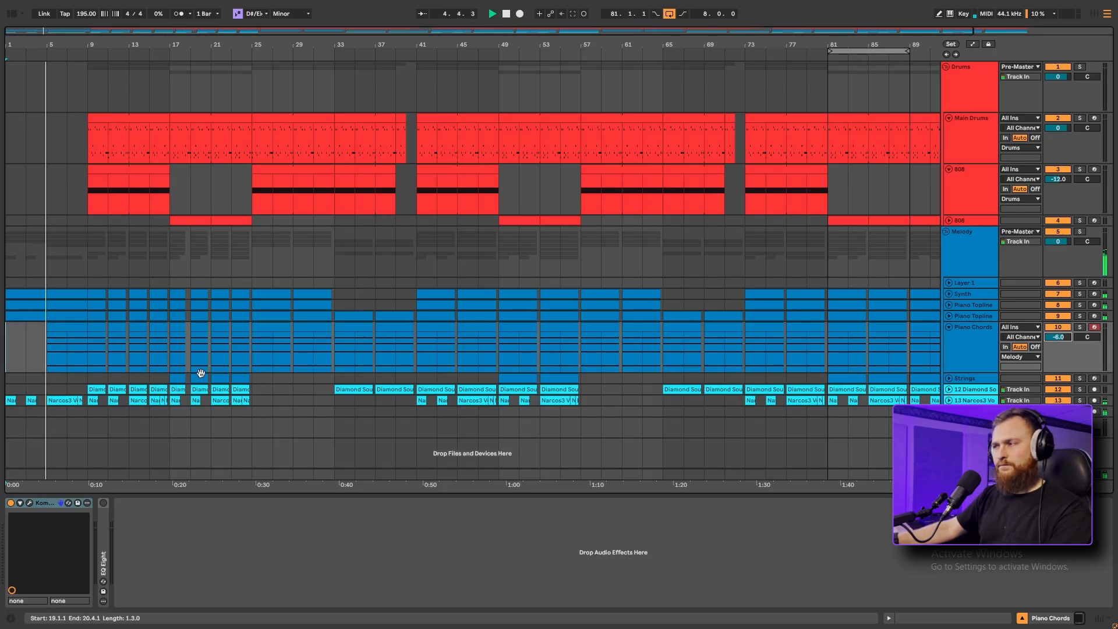
{"action": "left_click", "coordinate": [1021, 618]}
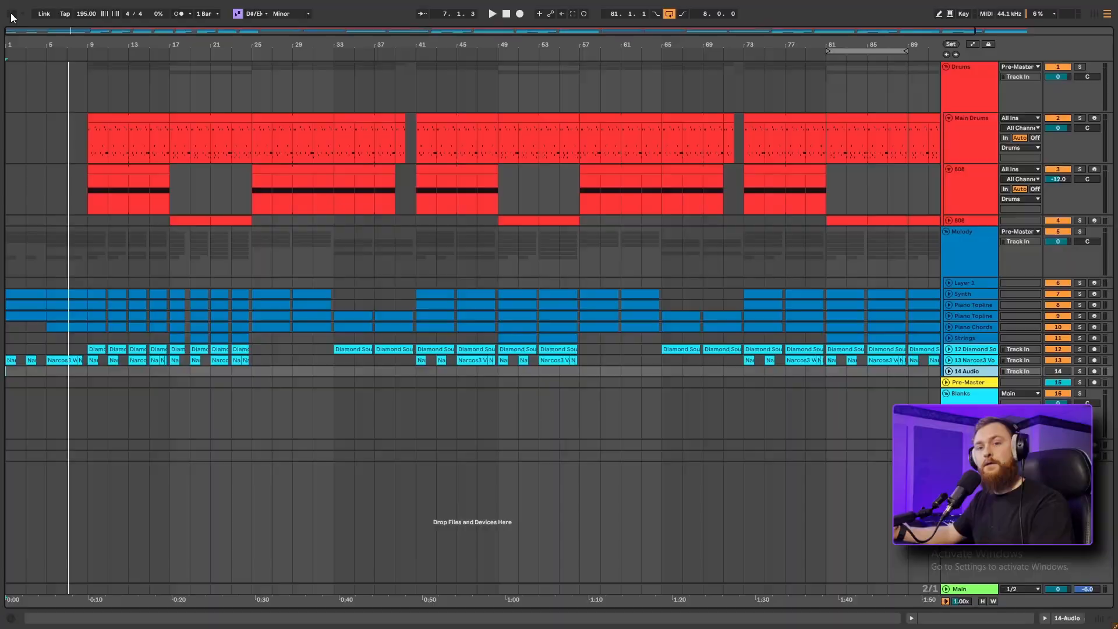
{"action": "left_click", "coordinate": [11, 12]}
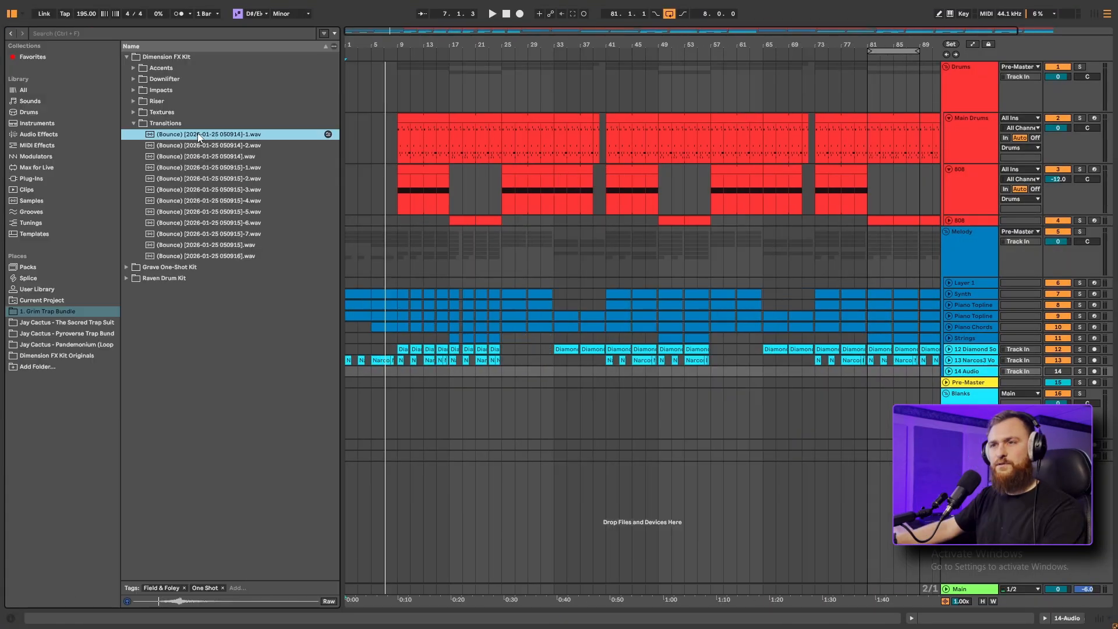
{"action": "key", "text": "Down"}
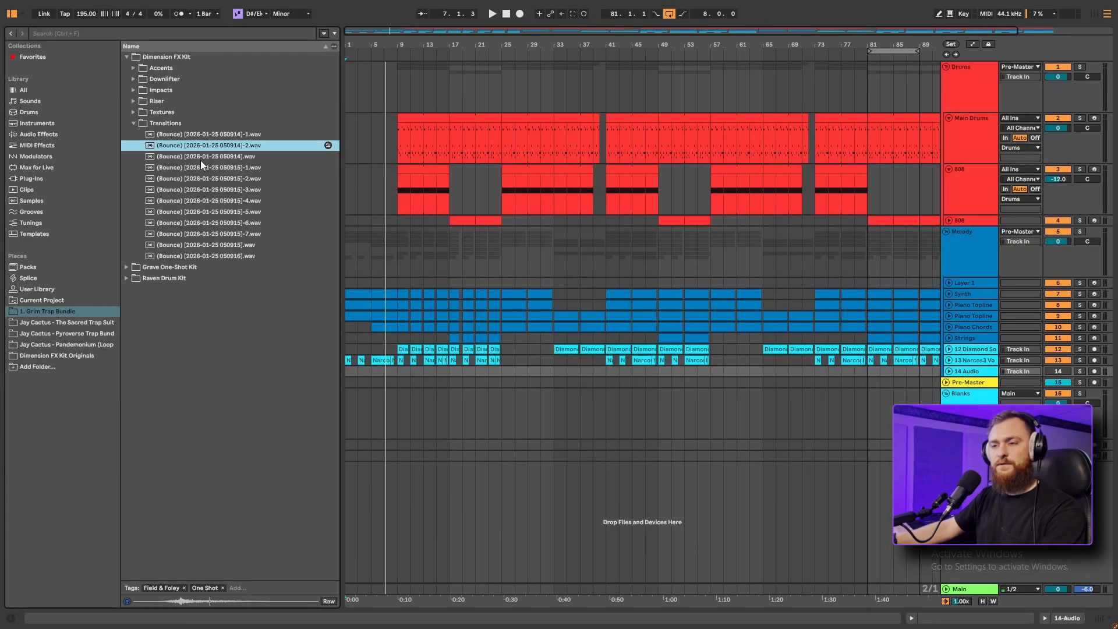
{"action": "left_click", "coordinate": [201, 158]}
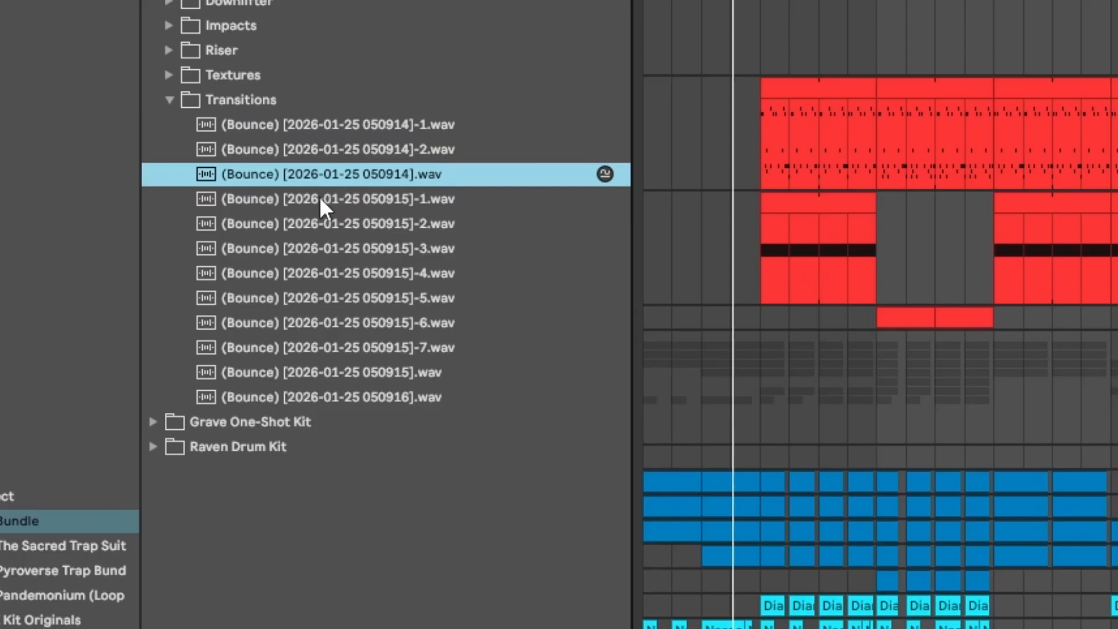
{"action": "left_click", "coordinate": [319, 199]}
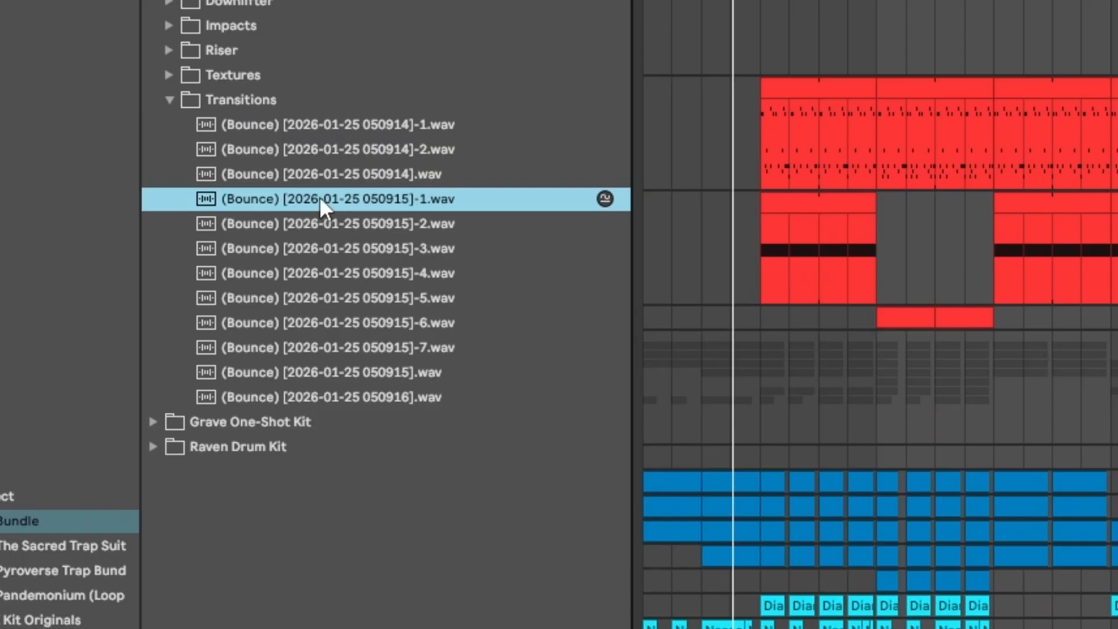
{"action": "key", "text": "Down"}
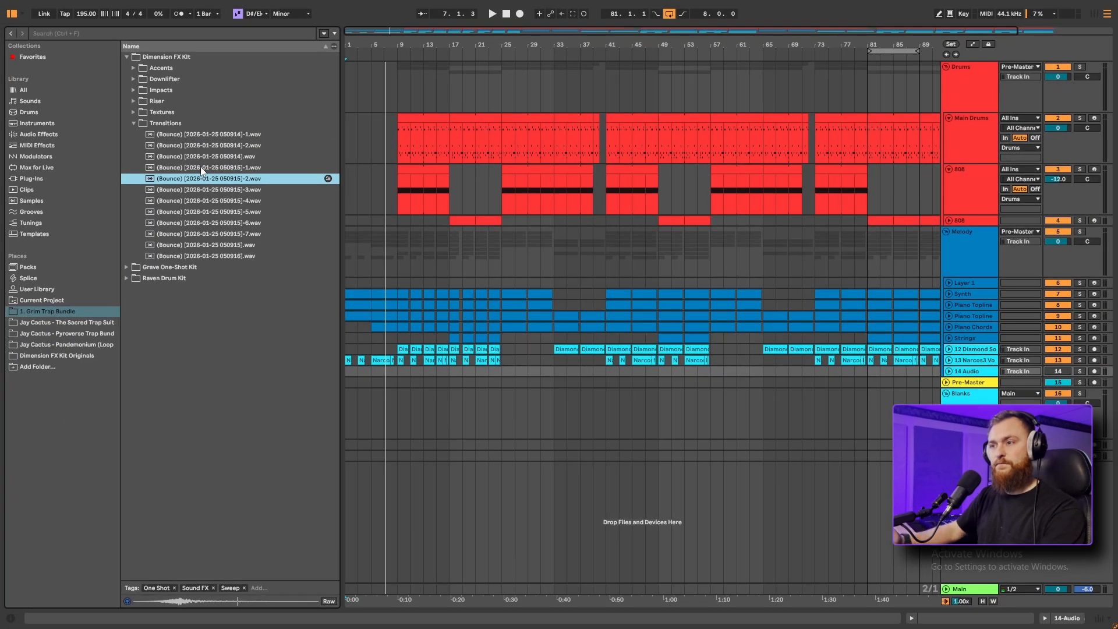
{"action": "key", "text": "Down"}
{"action": "key", "text": "Down"}
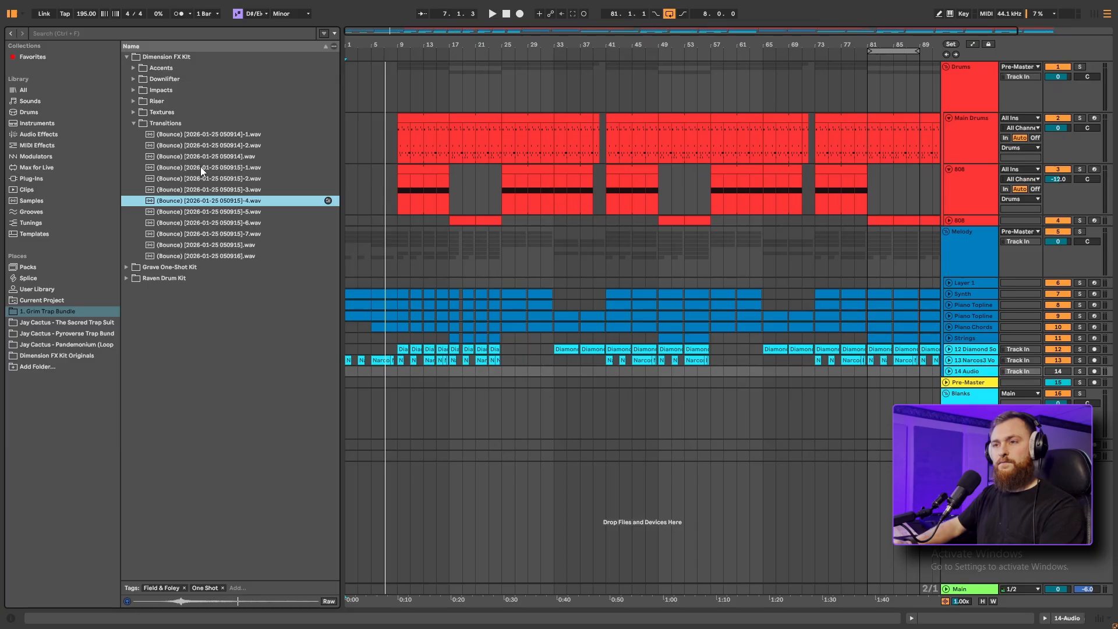
{"action": "key", "text": "Down"}
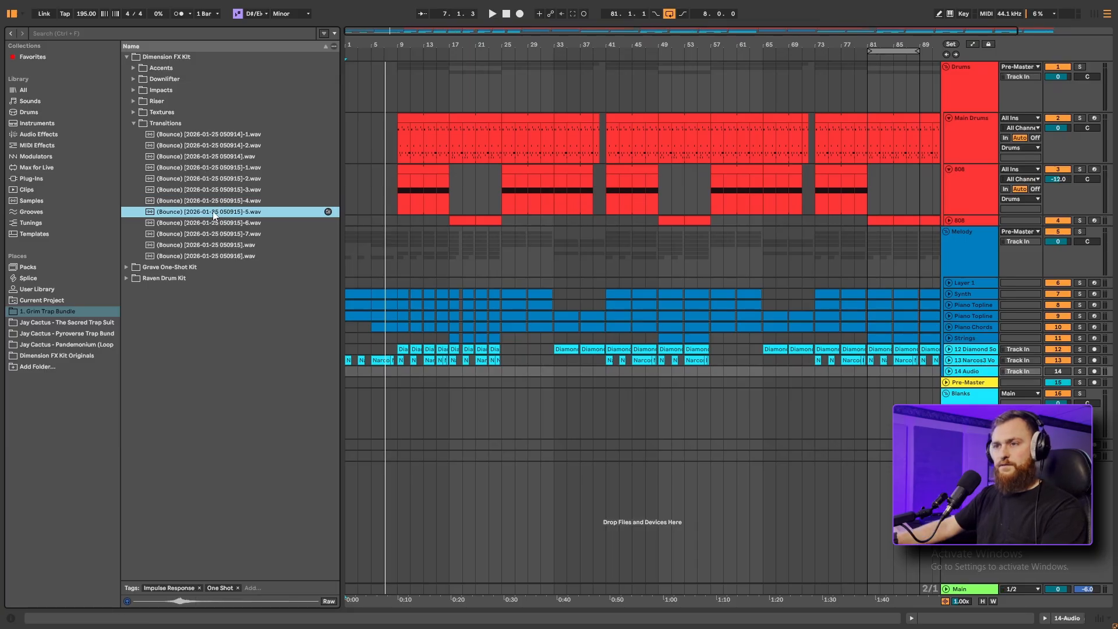
{"action": "left_click_drag", "start_coordinate": [215, 211], "coordinate": [410, 289]}
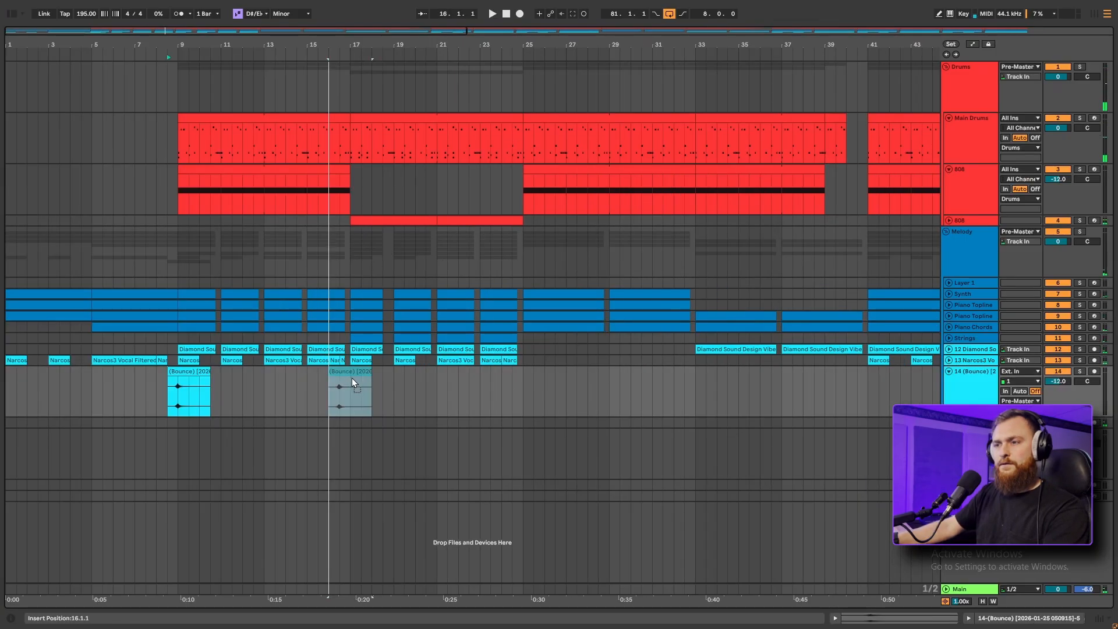
{"action": "left_click_drag", "start_coordinate": [352, 379], "coordinate": [351, 377]}
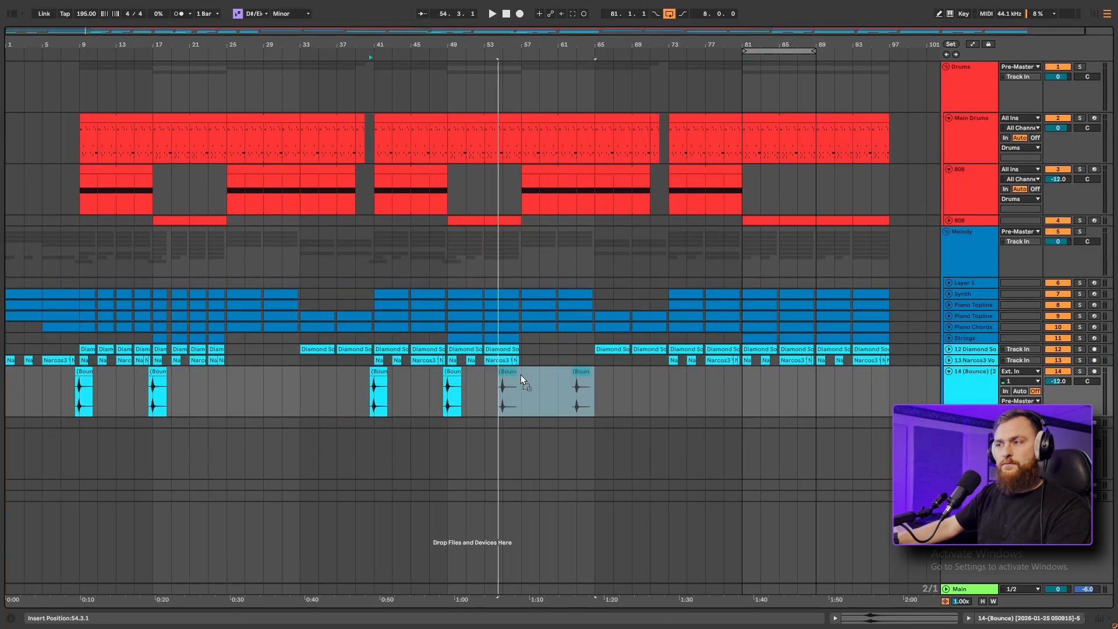
{"action": "left_click_drag", "start_coordinate": [521, 375], "coordinate": [672, 377]}
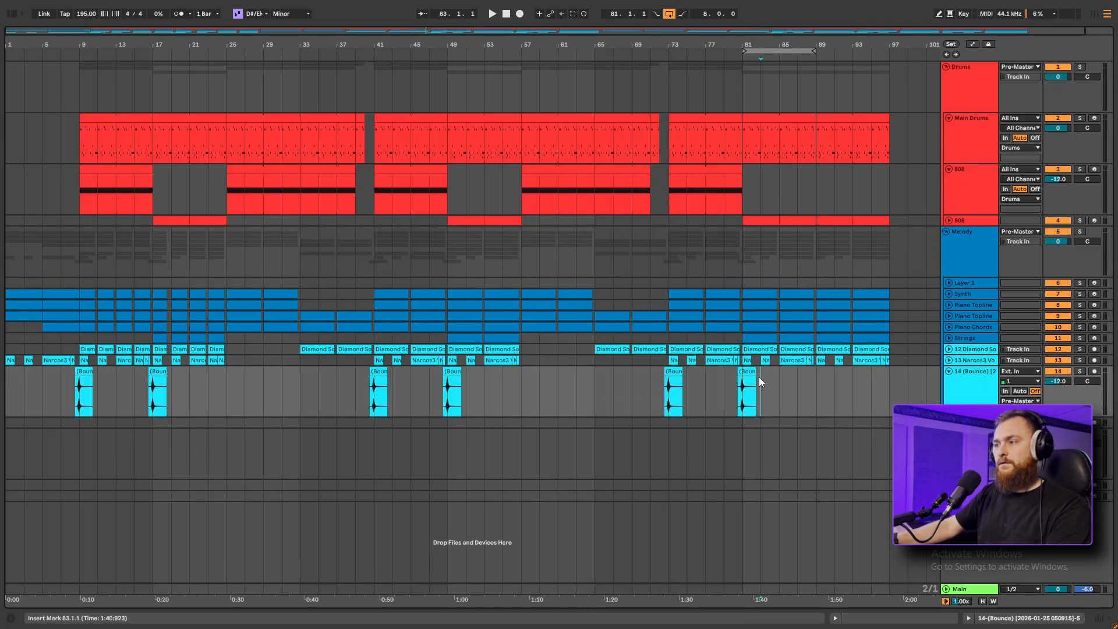
{"action": "left_click_drag", "start_coordinate": [756, 375], "coordinate": [813, 382]}
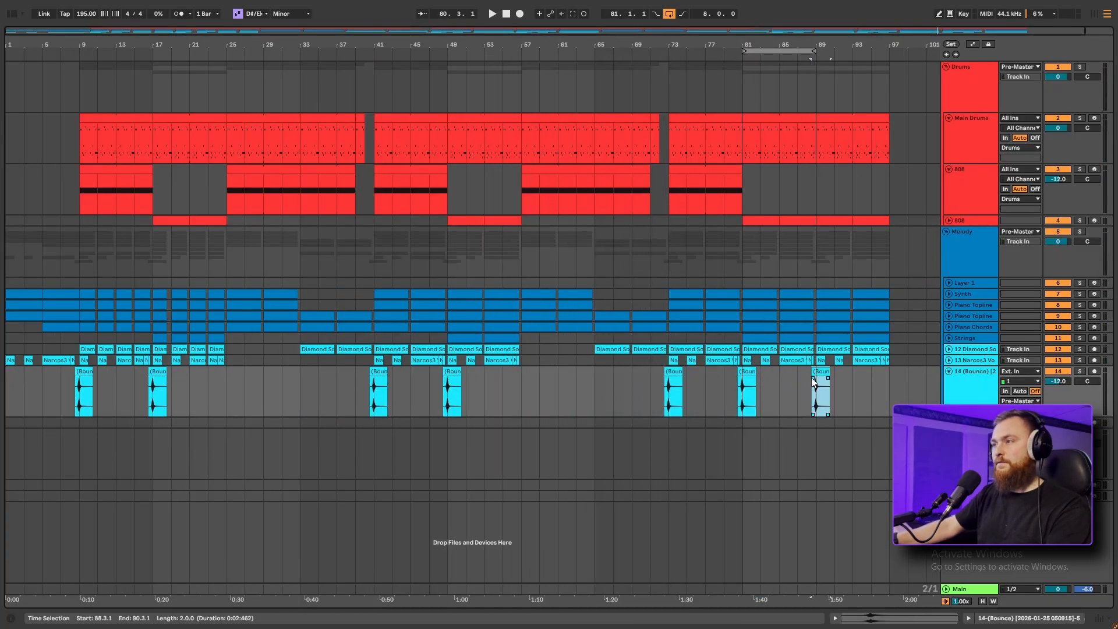
{"action": "key", "text": "space"}
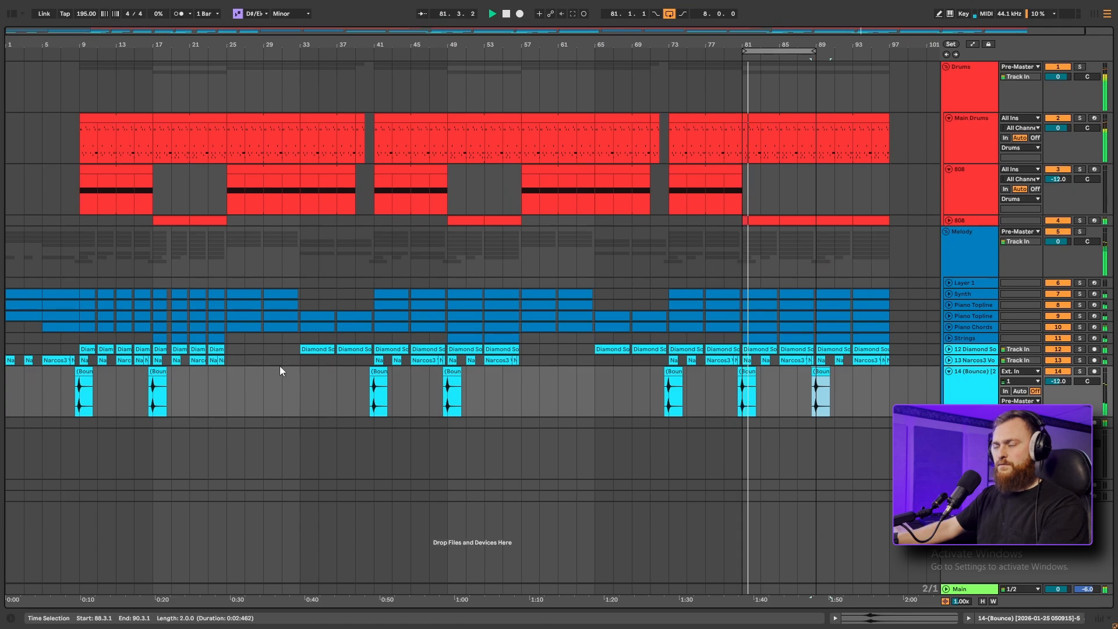
{"action": "key", "text": "space"}
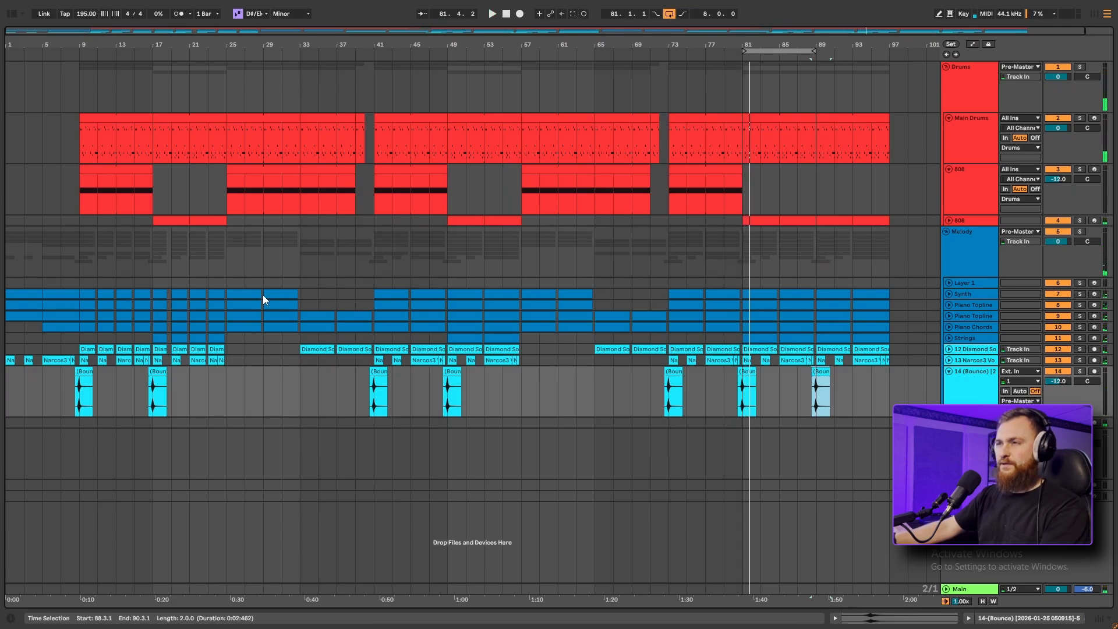
{"action": "key", "text": "ctrl+alt+b"}
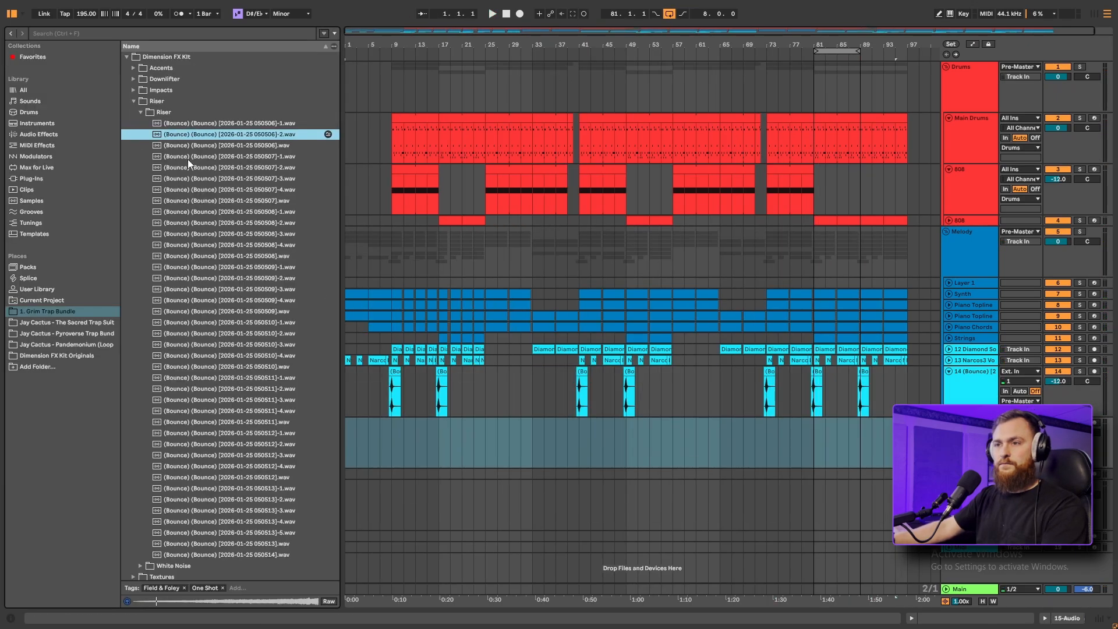
{"action": "left_click", "coordinate": [186, 157]}
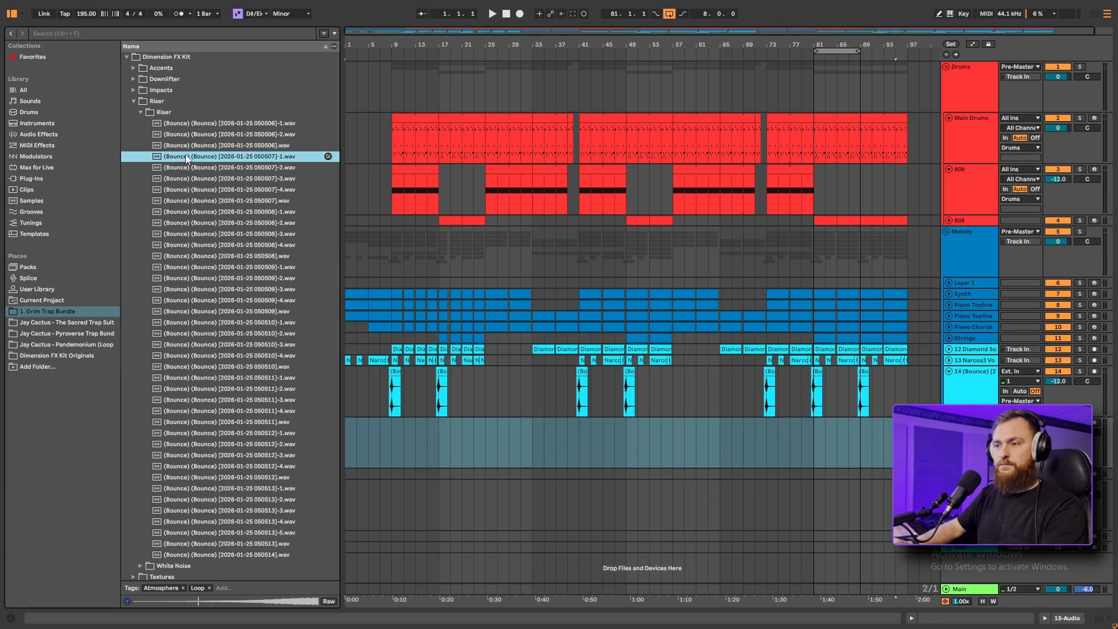
{"action": "key", "text": "Down"}
{"action": "key", "text": "Down"}
{"action": "key", "text": "Down"}
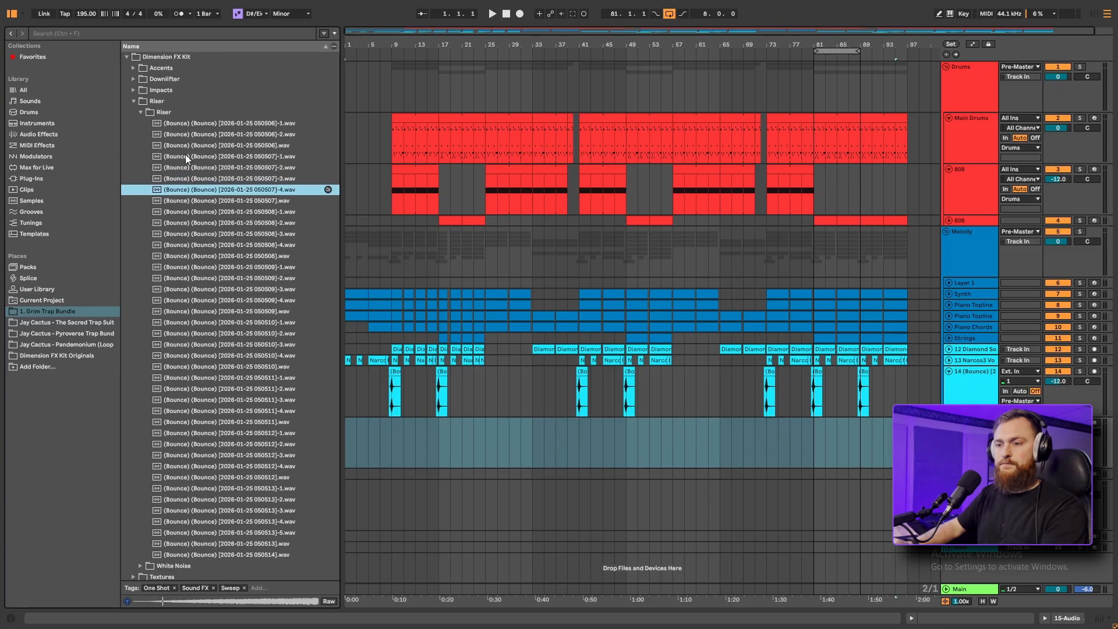
{"action": "key", "text": "Down"}
{"action": "key", "text": "Down"}
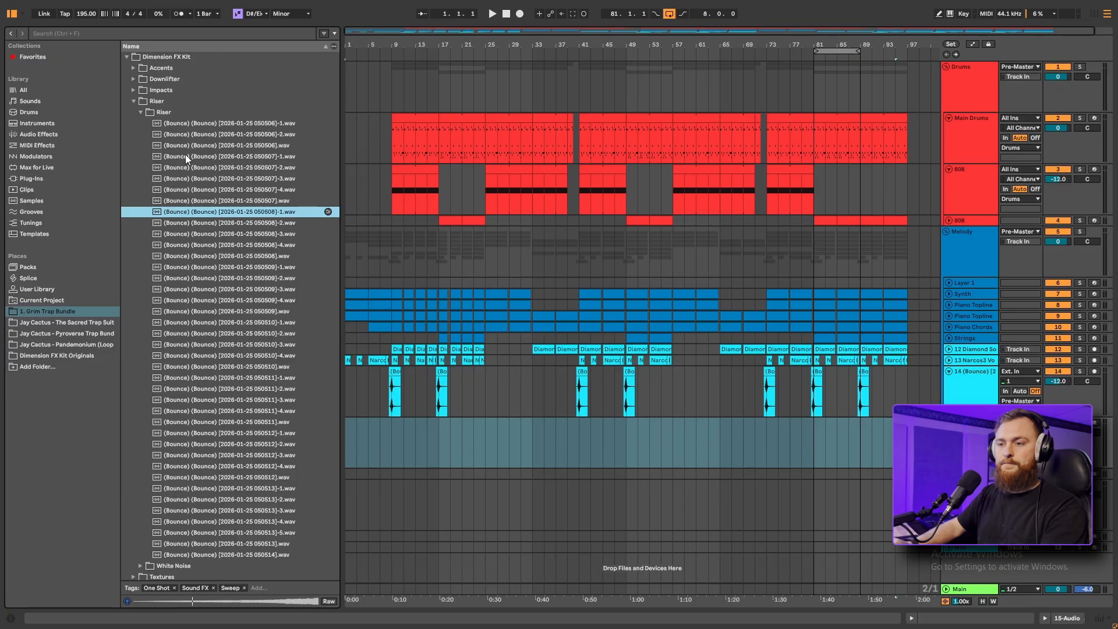
{"action": "left_click_drag", "start_coordinate": [260, 218], "coordinate": [357, 434]}
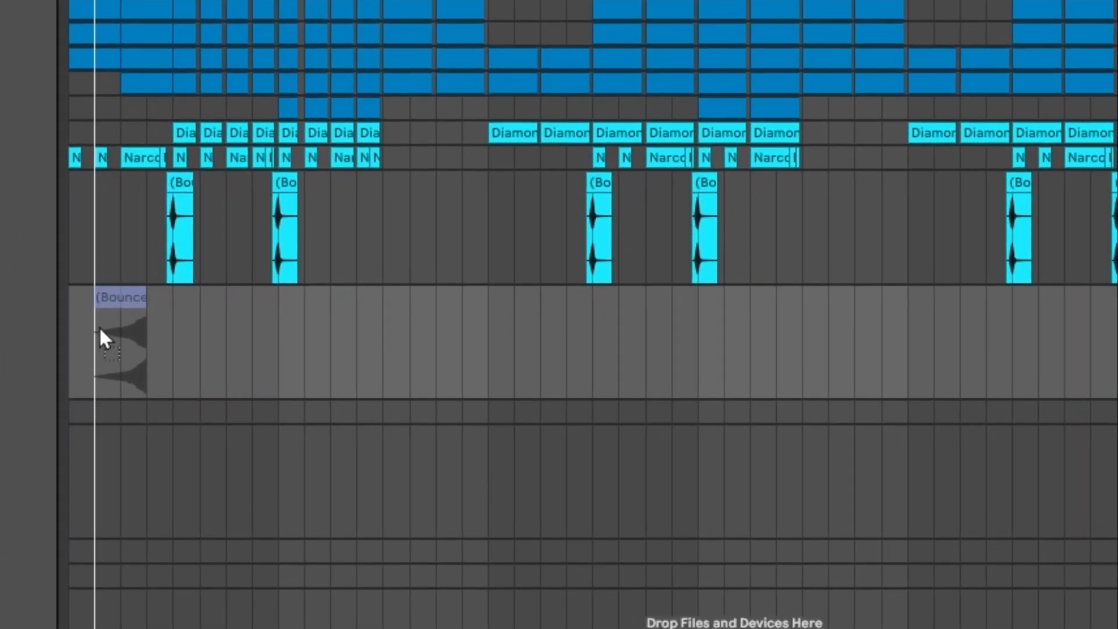
{"action": "left_click_drag", "start_coordinate": [99, 326], "coordinate": [115, 338]}
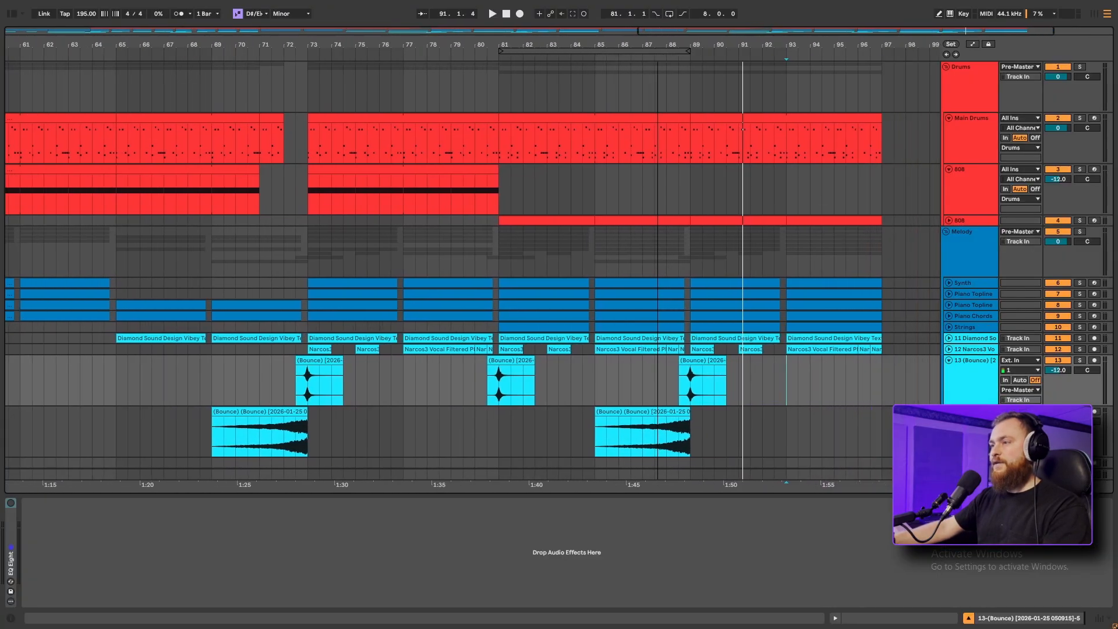
Step: Clear bar 88 of the synth, piano, strings and vocal clips ahead of the bar 89 drop
{"action": "left_click_drag", "start_coordinate": [678, 284], "coordinate": [671, 368]}
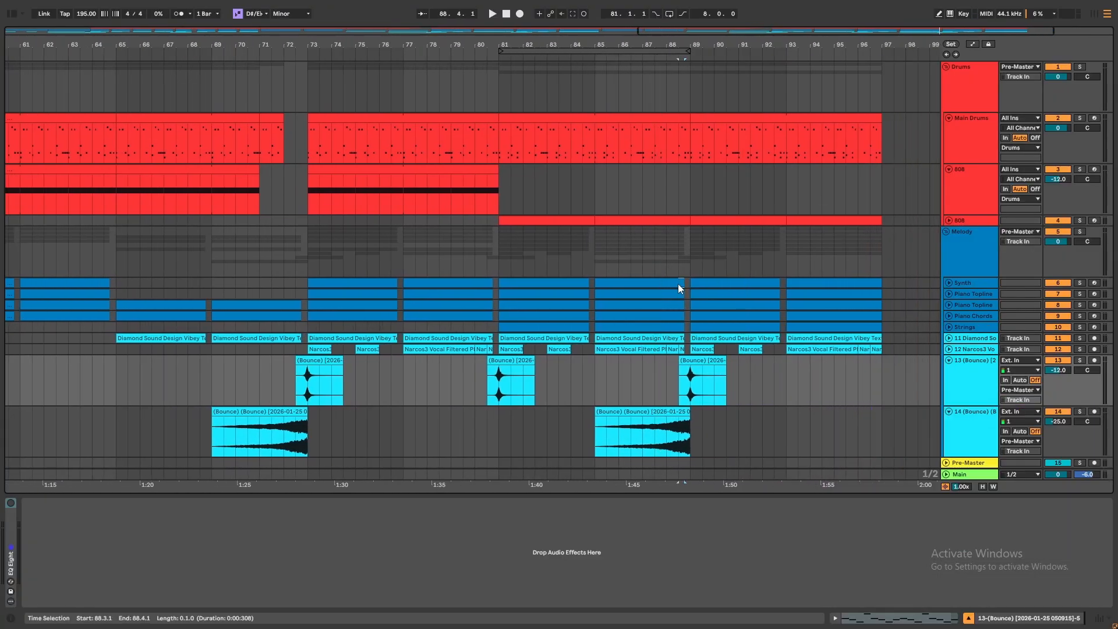
{"action": "left_click_drag", "start_coordinate": [590, 445], "coordinate": [594, 405]}
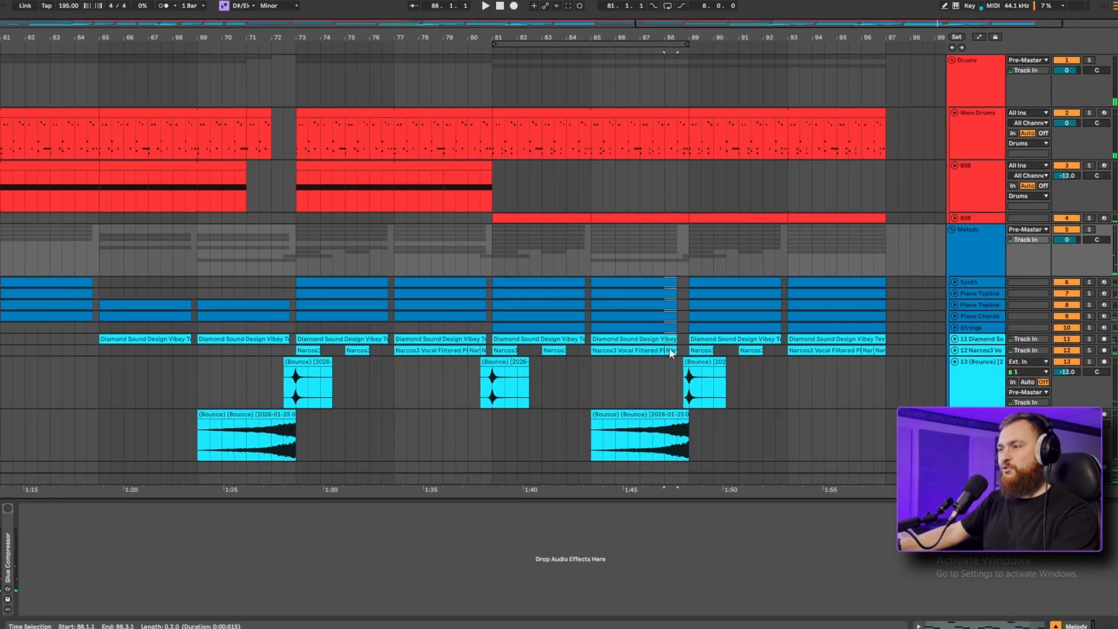
{"action": "left_click", "coordinate": [669, 352]}
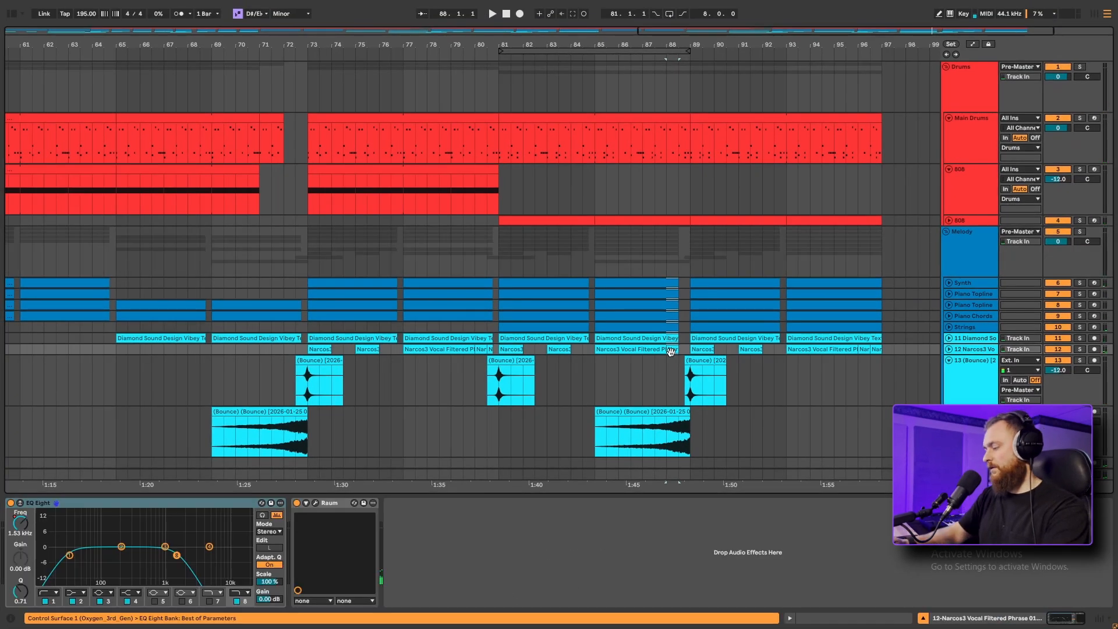
{"action": "key", "text": "Delete"}
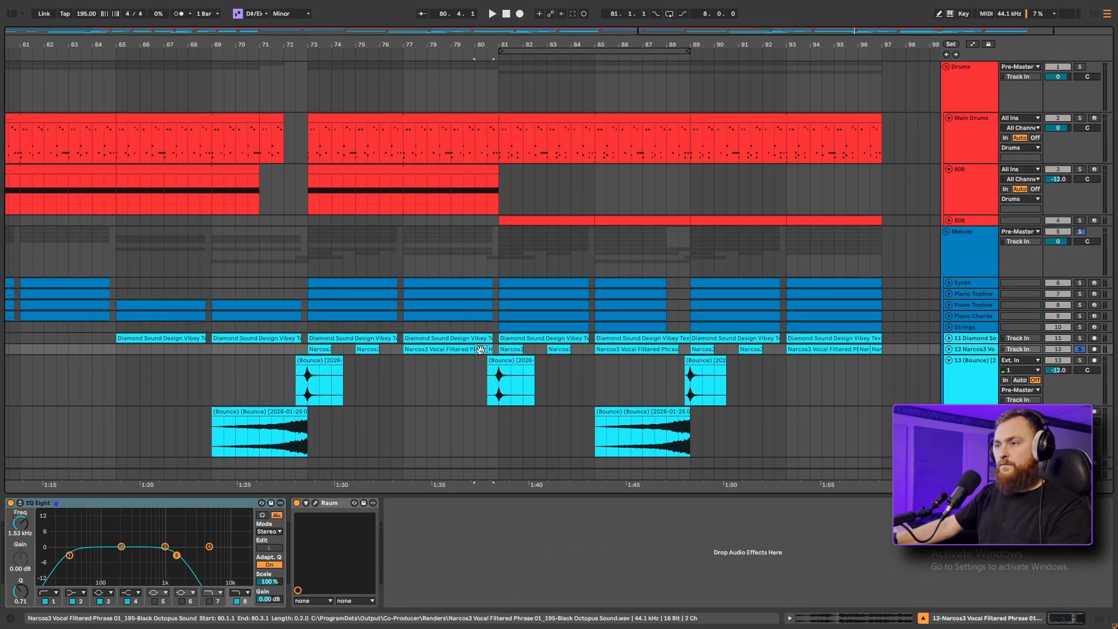
Step: Copy the two-beat vocal phrase from bar 80 into bar 88, repeat it to fill the bar, and play the section back
{"action": "left_click_drag", "start_coordinate": [482, 349], "coordinate": [674, 349]}
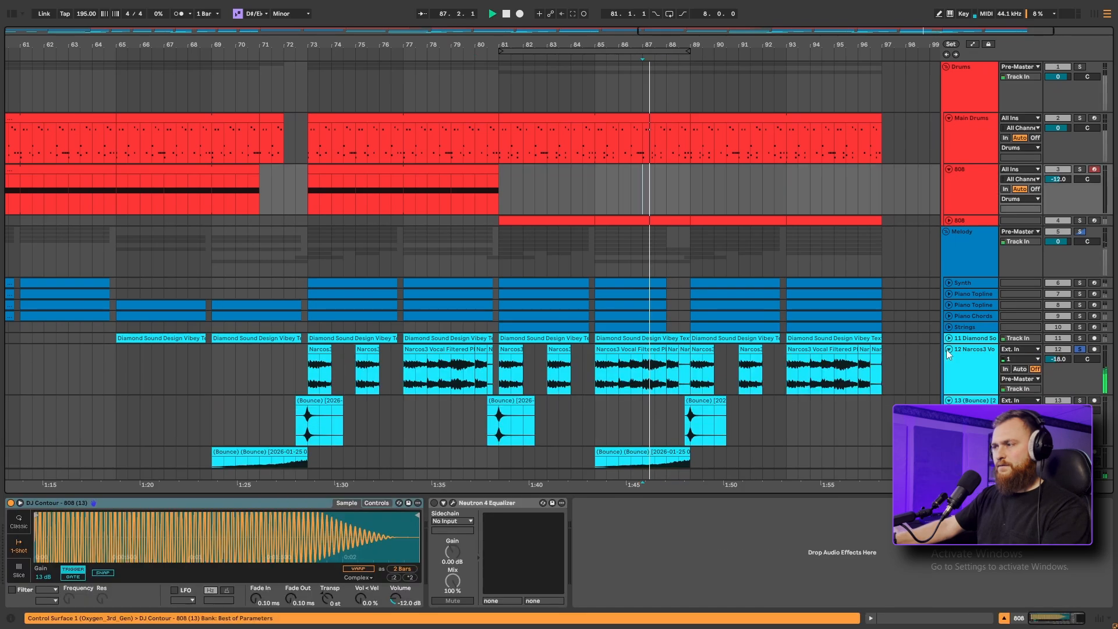
{"action": "key", "text": "space"}
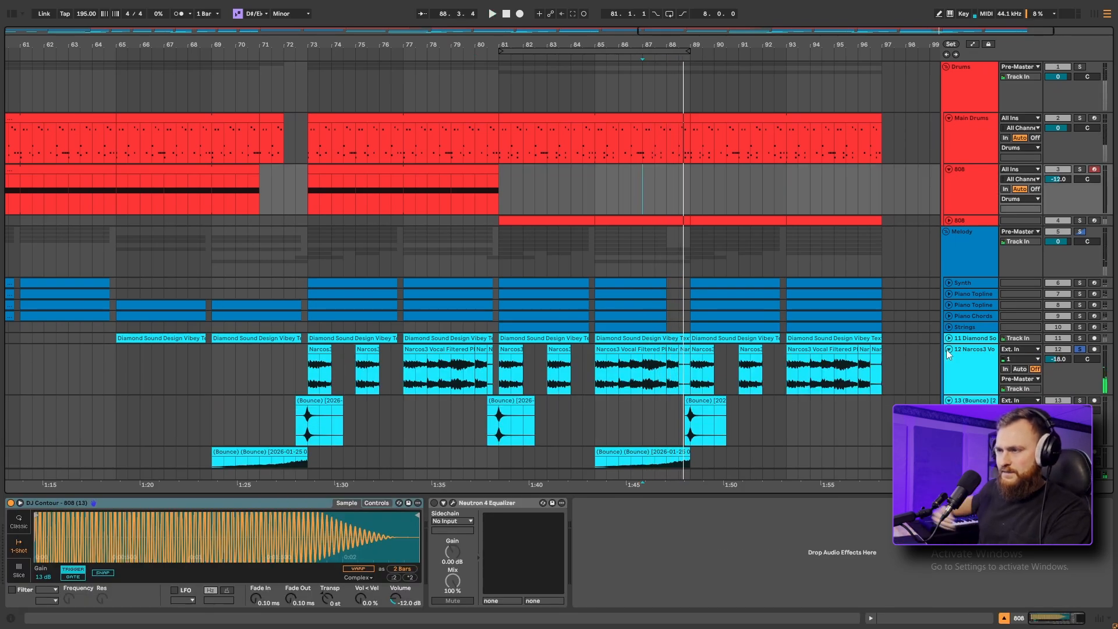
{"action": "left_click", "coordinate": [672, 350]}
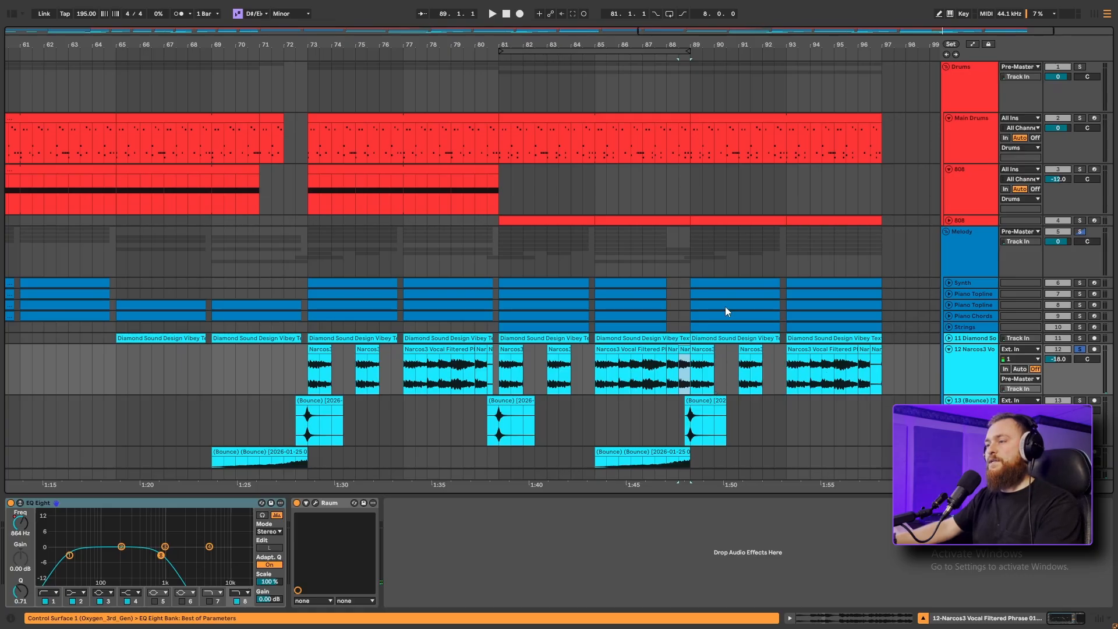
{"action": "left_click", "coordinate": [662, 214]}
{"action": "key", "text": "space"}
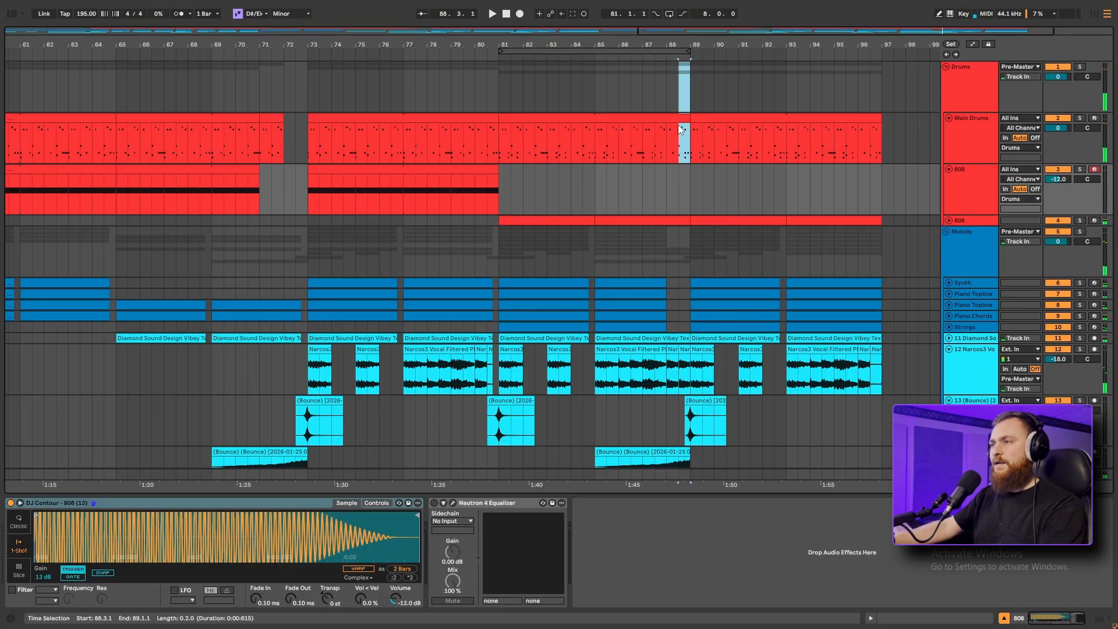
Step: Delete bar 88 from the Main Drums and 808 tracks and play back the transition from bar 85
{"action": "left_click_drag", "start_coordinate": [673, 187], "coordinate": [668, 191]}
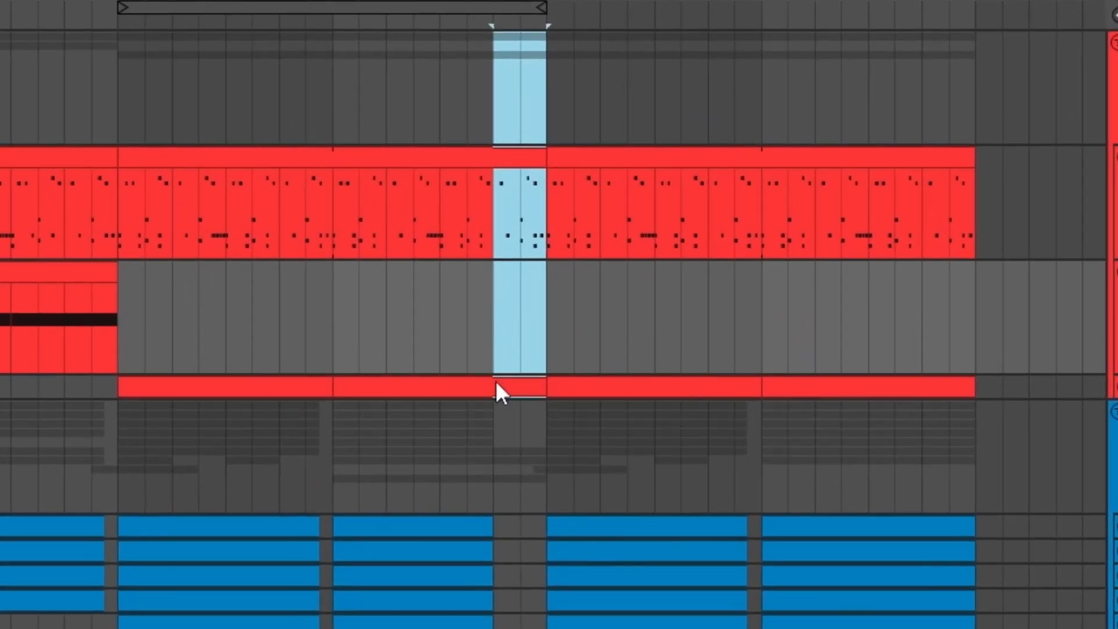
{"action": "left_click_drag", "start_coordinate": [495, 379], "coordinate": [495, 383]}
{"action": "key", "text": "Delete"}
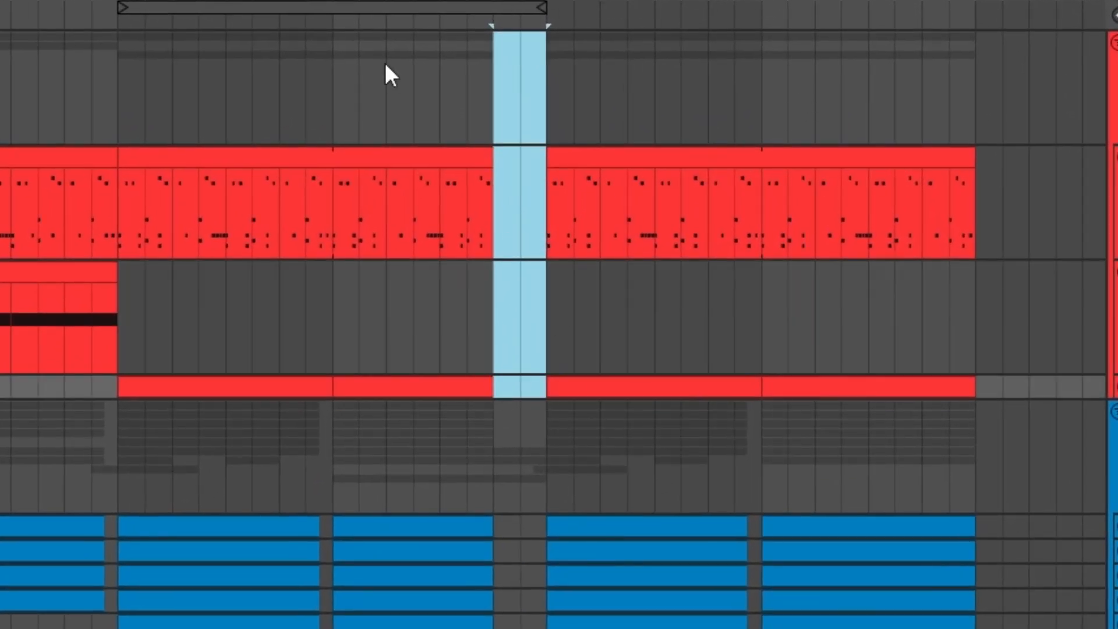
{"action": "left_click", "coordinate": [342, 76]}
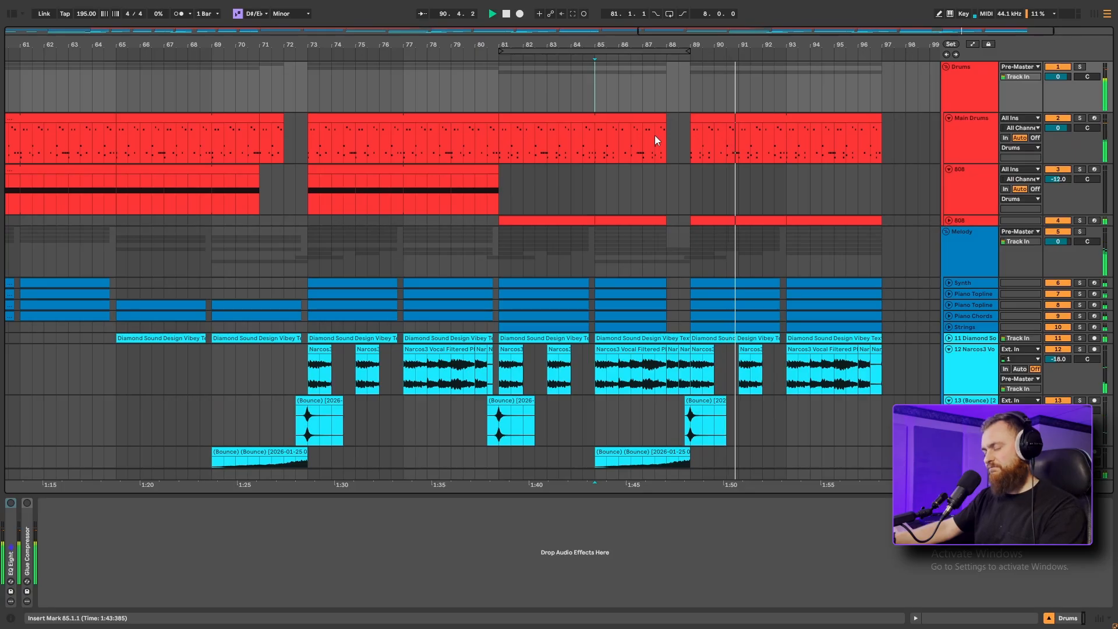
{"action": "left_click_drag", "start_coordinate": [694, 42], "coordinate": [808, 42]}
{"action": "key", "text": "space"}
Step: Search the audio effects for "ott" and add the OTT preset to the Melody group
{"action": "left_click", "coordinate": [15, 15]}
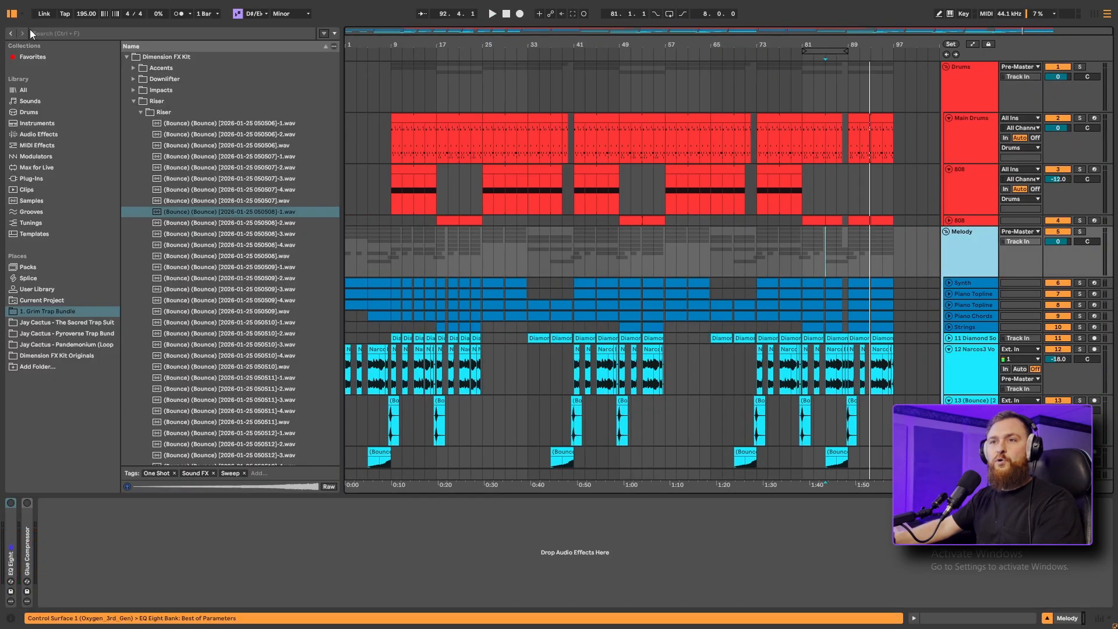
{"action": "left_click", "coordinate": [47, 36]}
{"action": "type", "text": "ott"}
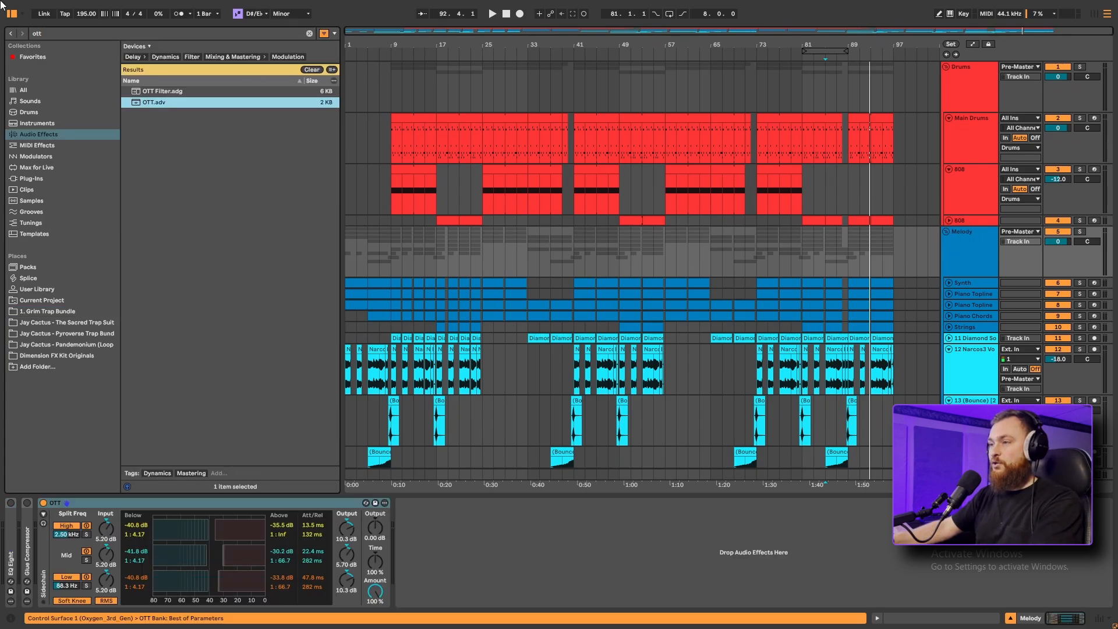
{"action": "left_click", "coordinate": [12, 18]}
Step: Collapse the transition and riser audio tracks and move both out of the Melody group
{"action": "left_click", "coordinate": [964, 365]}
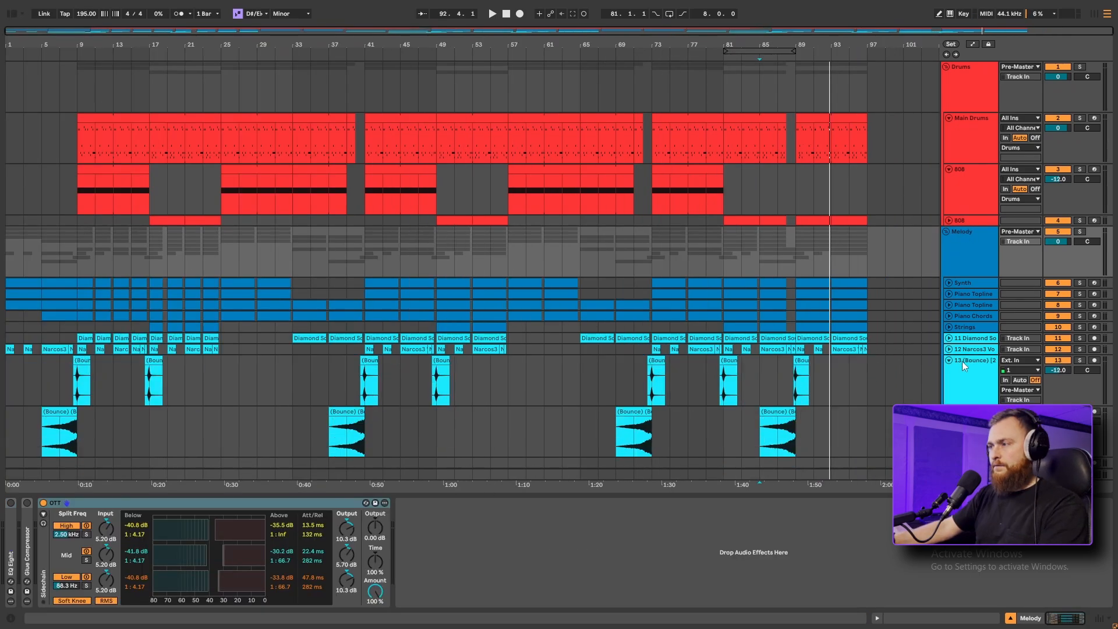
{"action": "left_click", "coordinate": [948, 360]}
{"action": "left_click", "coordinate": [948, 371]}
{"action": "left_click", "coordinate": [961, 365]}
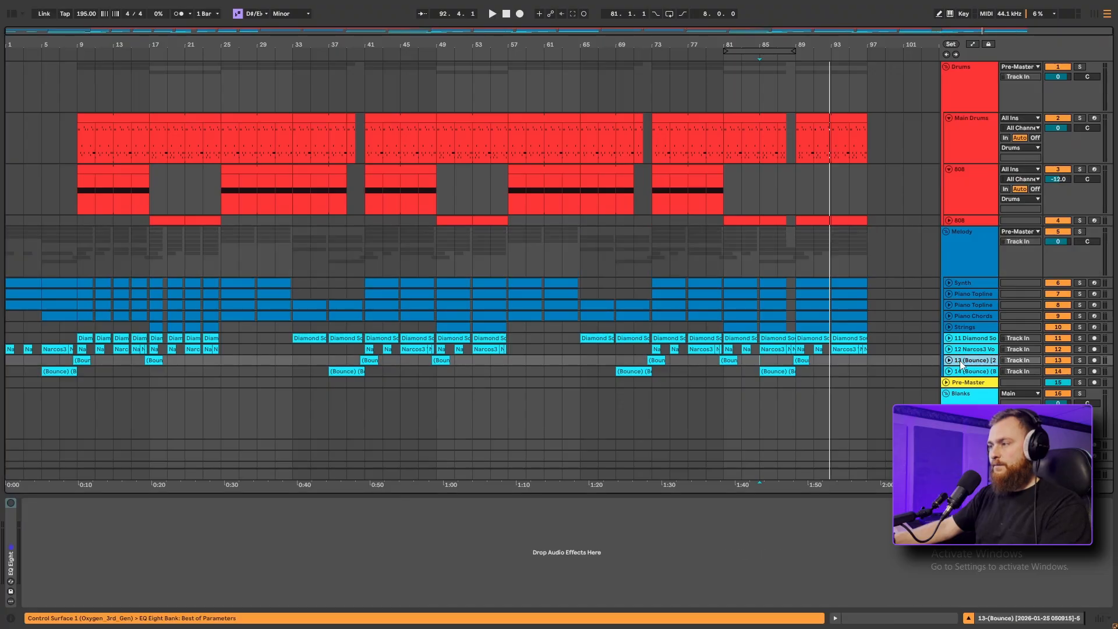
{"action": "left_click_drag", "start_coordinate": [961, 364], "coordinate": [963, 380]}
Step: Set the Melody group's OTT amount to 30% and compare the sound with OTT bypassed during playback
{"action": "left_click", "coordinate": [954, 231]}
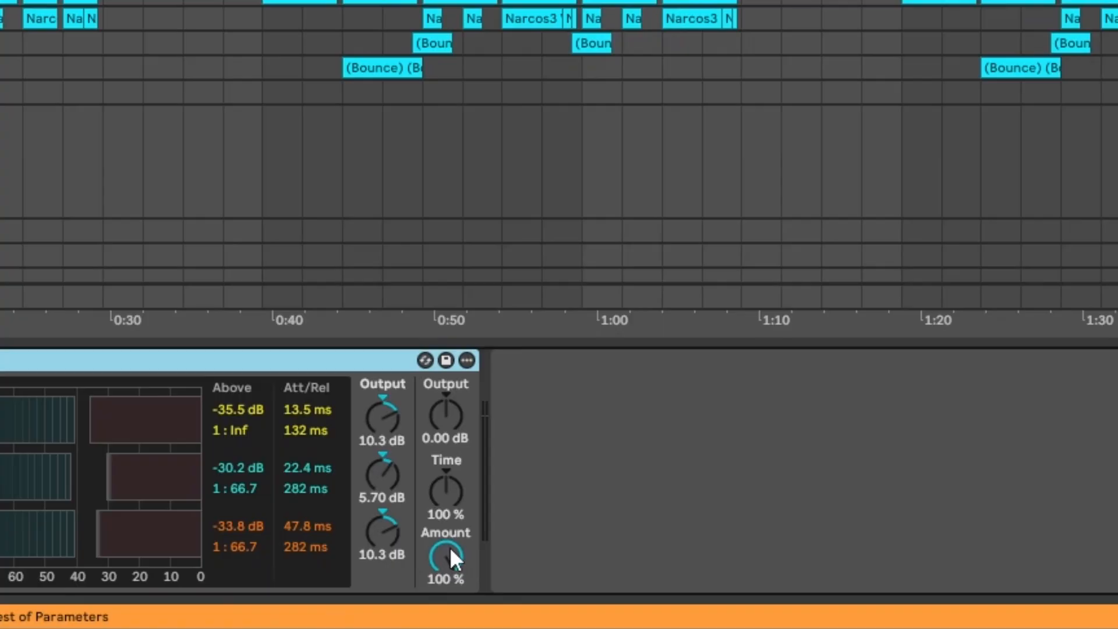
{"action": "left_click_drag", "start_coordinate": [375, 590], "coordinate": [375, 600]}
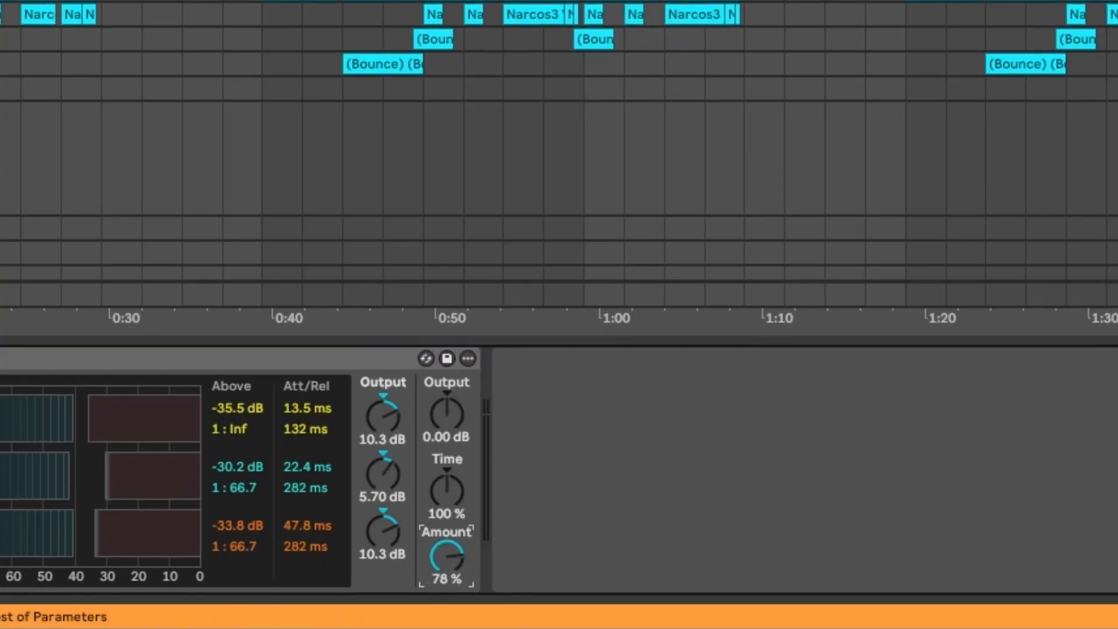
{"action": "left_click_drag", "start_coordinate": [446, 555], "coordinate": [446, 565]}
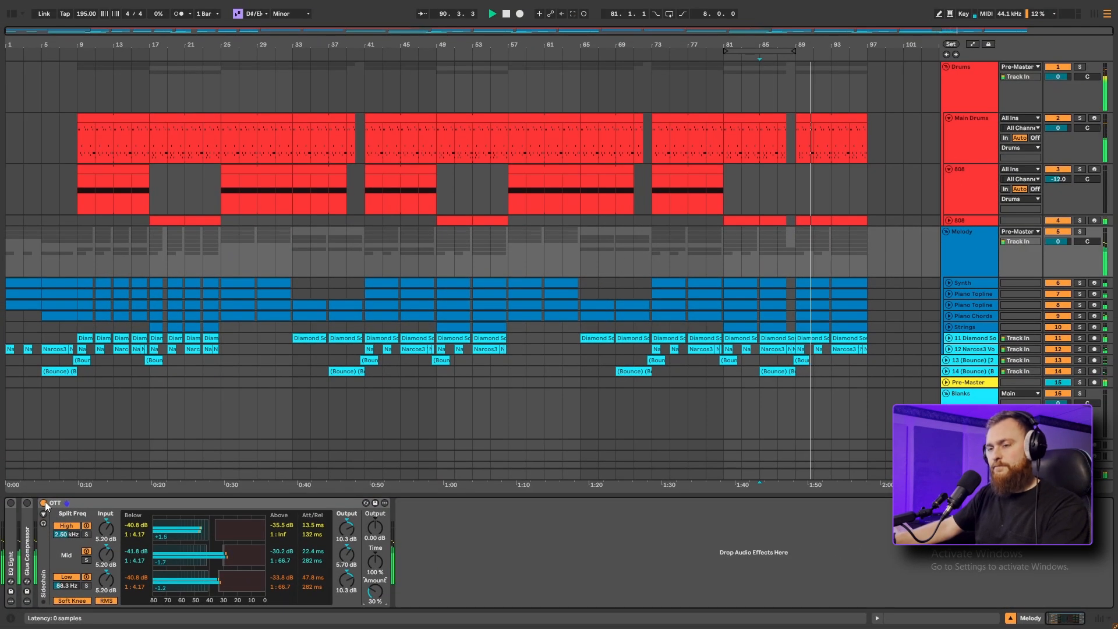
{"action": "left_click", "coordinate": [43, 502]}
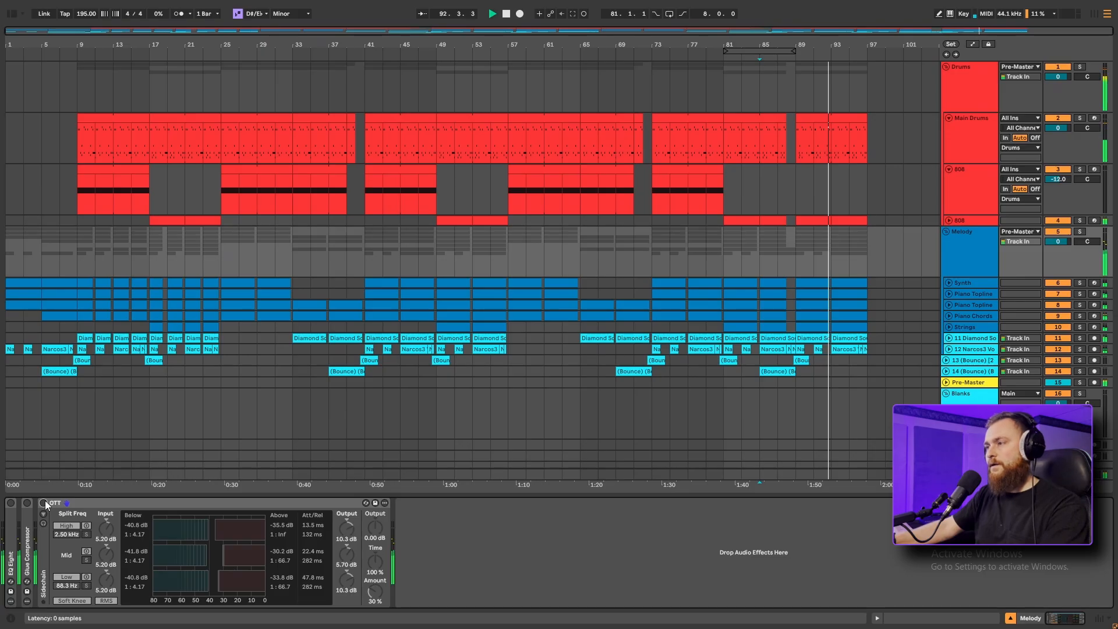
{"action": "left_click", "coordinate": [44, 502]}
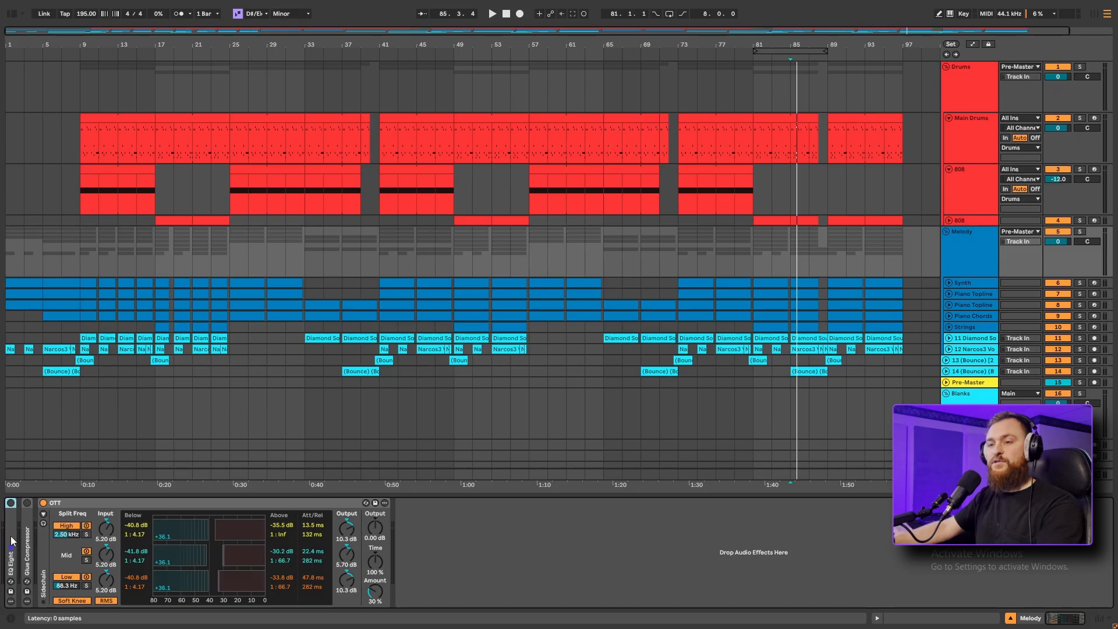
Step: Expand the Melody group's EQ Eight and lower the band 8 high-cut frequency to 1.25 kHz while playing from bar 25
{"action": "double_click", "coordinate": [10, 544]}
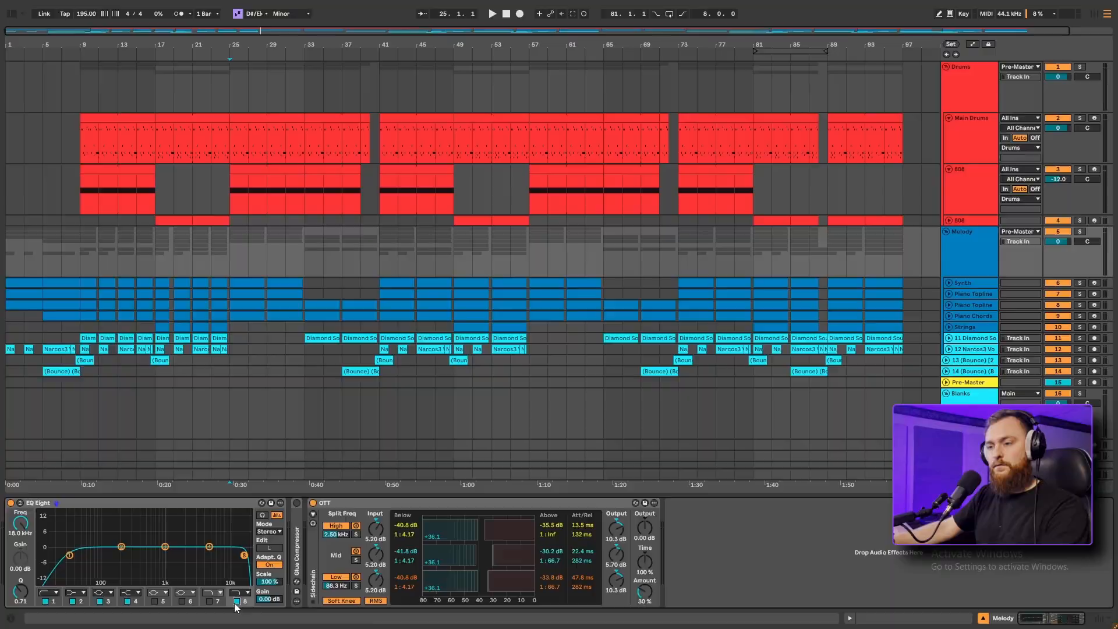
{"action": "key", "text": "space"}
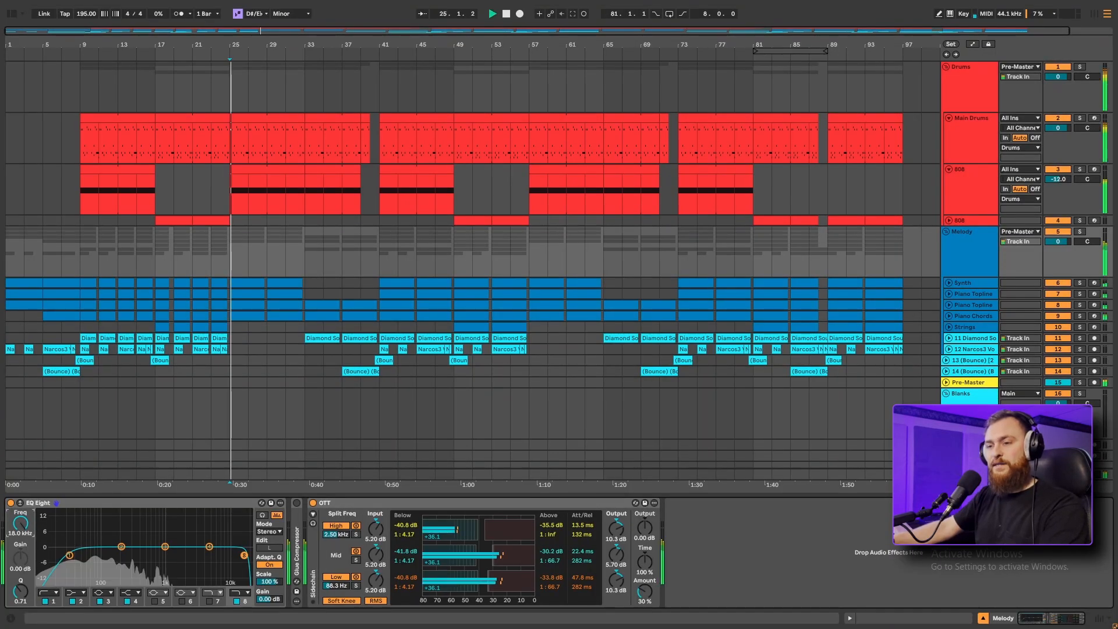
{"action": "left_click_drag", "start_coordinate": [21, 527], "coordinate": [21, 567]}
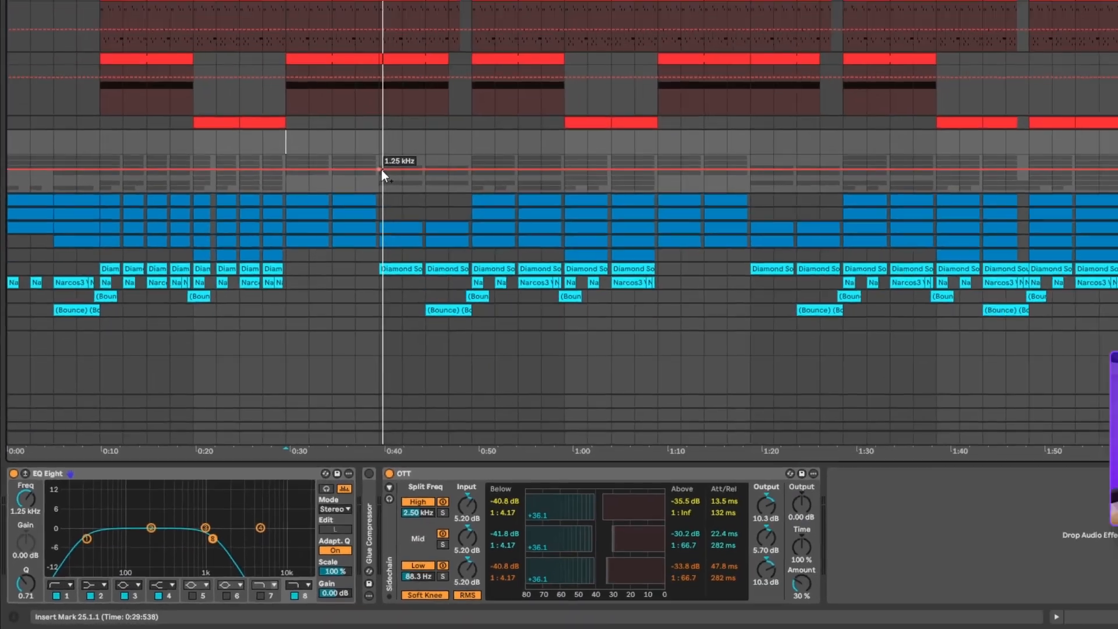
Step: Automate the Melody group's band 8 frequency to rise from 1.25 kHz at bar 33 to 7.90 kHz at bar 41
{"action": "left_click", "coordinate": [381, 170]}
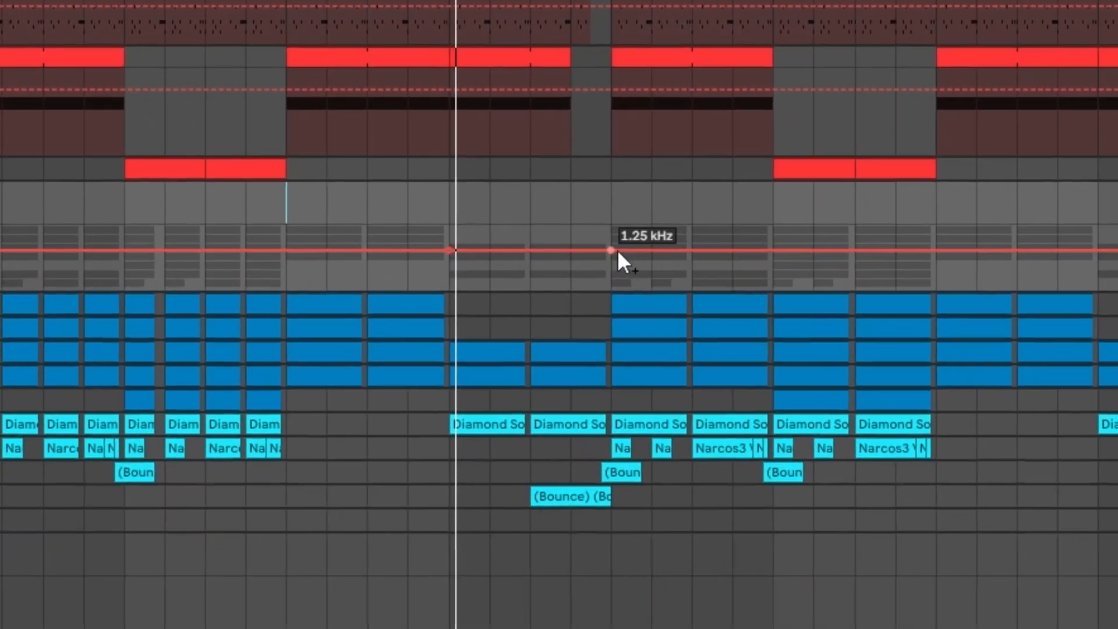
{"action": "left_click_drag", "start_coordinate": [472, 169], "coordinate": [472, 166]}
{"action": "left_click_drag", "start_coordinate": [625, 244], "coordinate": [624, 235]}
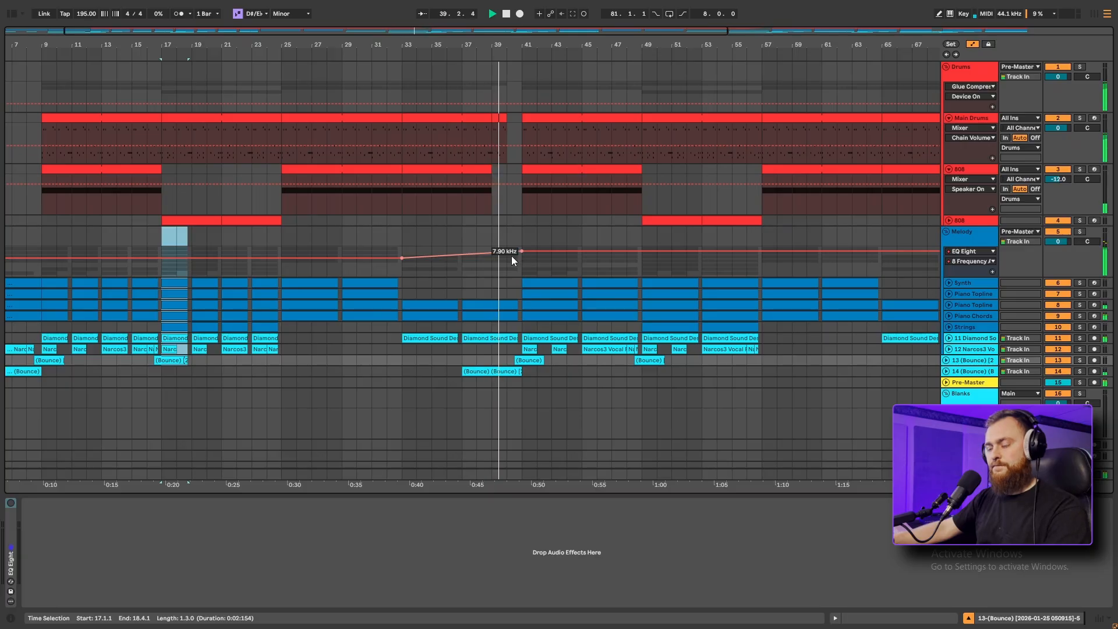
{"action": "left_click", "coordinate": [494, 257]}
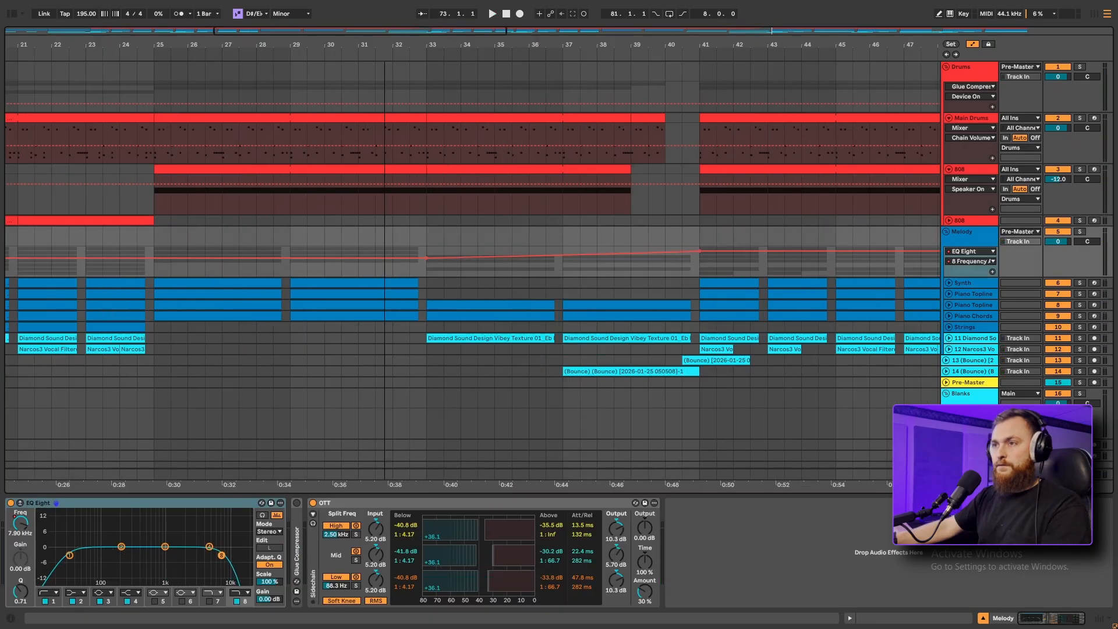
Step: Copy the Melody group's filter automation from bars 25 to 41 and paste it at bar 57
{"action": "left_click_drag", "start_coordinate": [384, 44], "coordinate": [390, 40]}
{"action": "left_click_drag", "start_coordinate": [664, 259], "coordinate": [190, 271]}
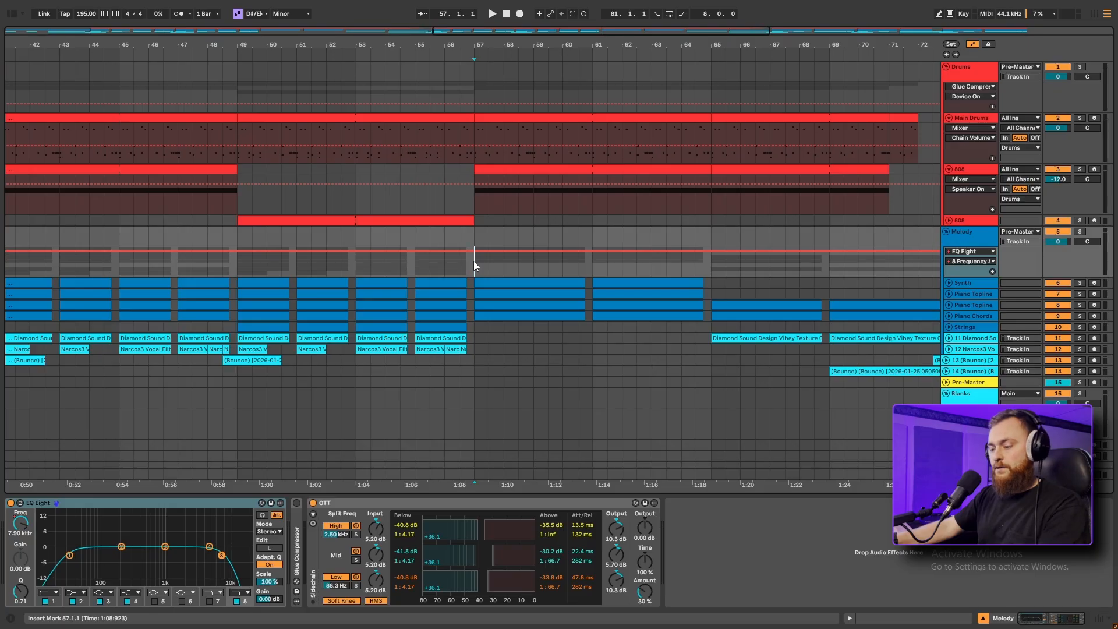
{"action": "key", "text": "ctrl+v"}
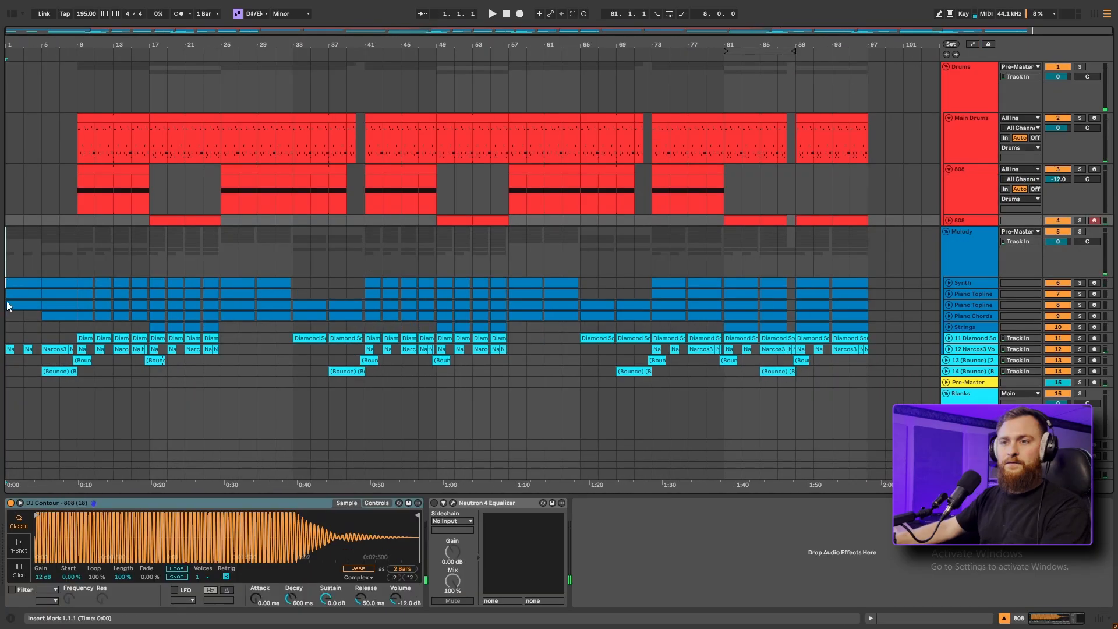
Step: Copy the intro's synth, piano and vocal clips from bars 1 to 9 to bar 97 as an outro and play back the arrangement
{"action": "left_click_drag", "start_coordinate": [7, 291], "coordinate": [76, 372]}
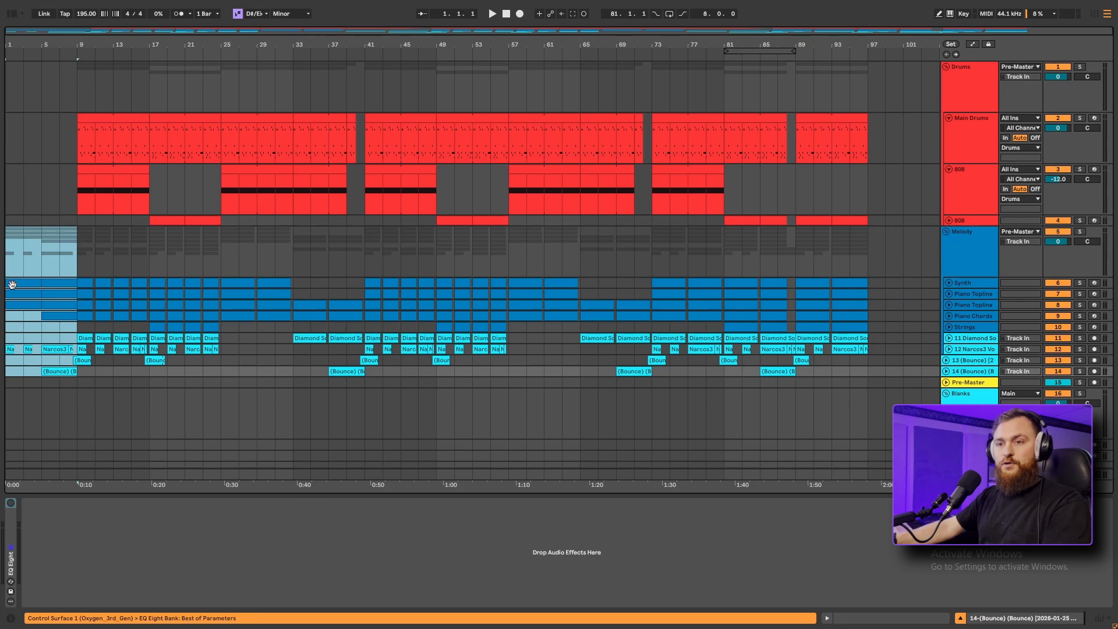
{"action": "left_click_drag", "start_coordinate": [11, 285], "coordinate": [574, 288]}
{"action": "left_click_drag", "start_coordinate": [865, 283], "coordinate": [867, 321]}
{"action": "left_click", "coordinate": [904, 315]}
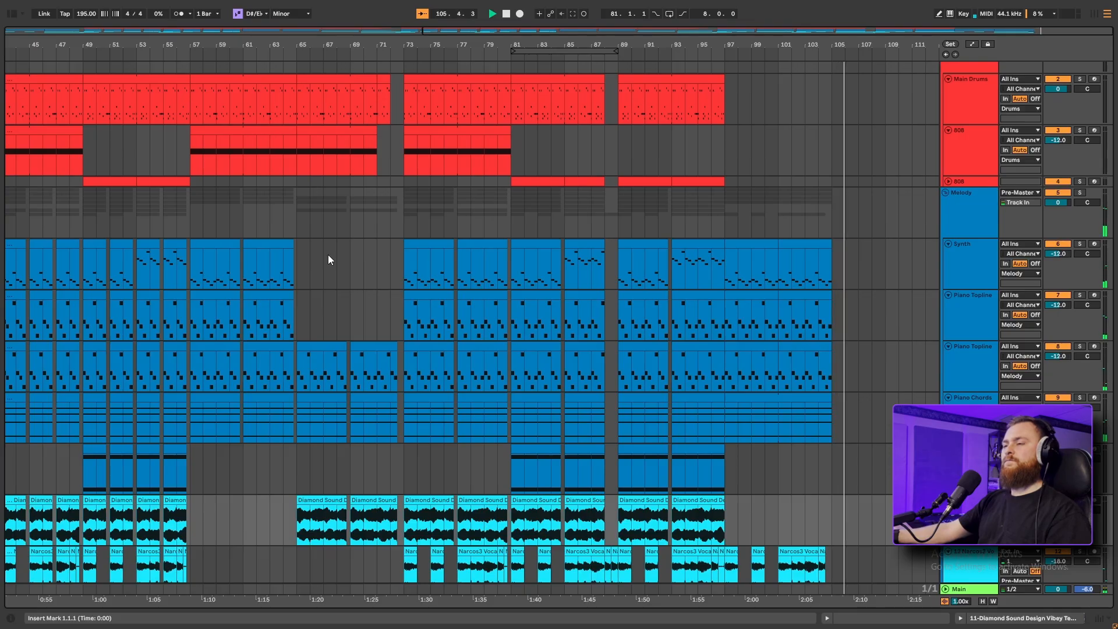
{"action": "scroll", "coordinate": [329, 260], "scroll_direction": "left", "scroll_amount": 3}
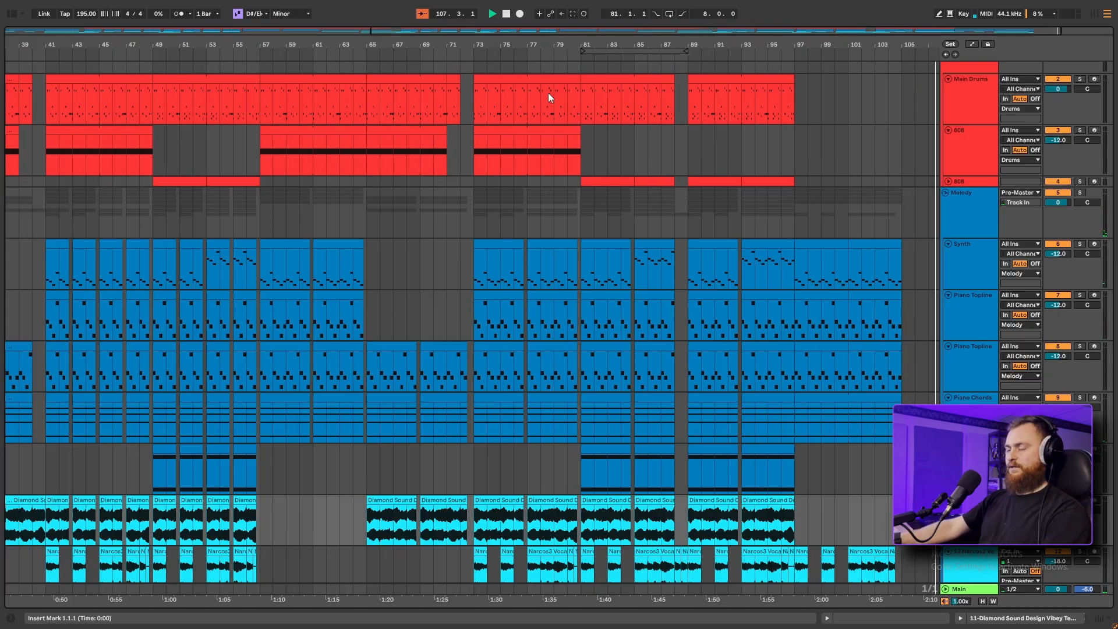